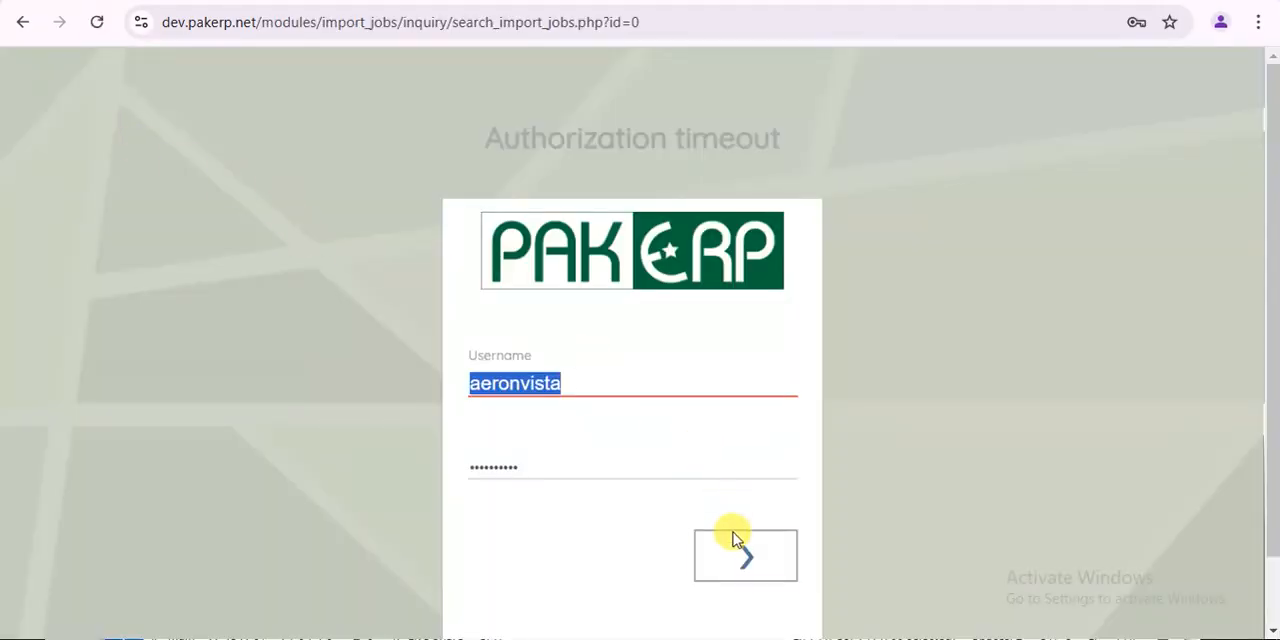
- Dismiss the saved-password warning and look over the import jobs list
click(733, 535)
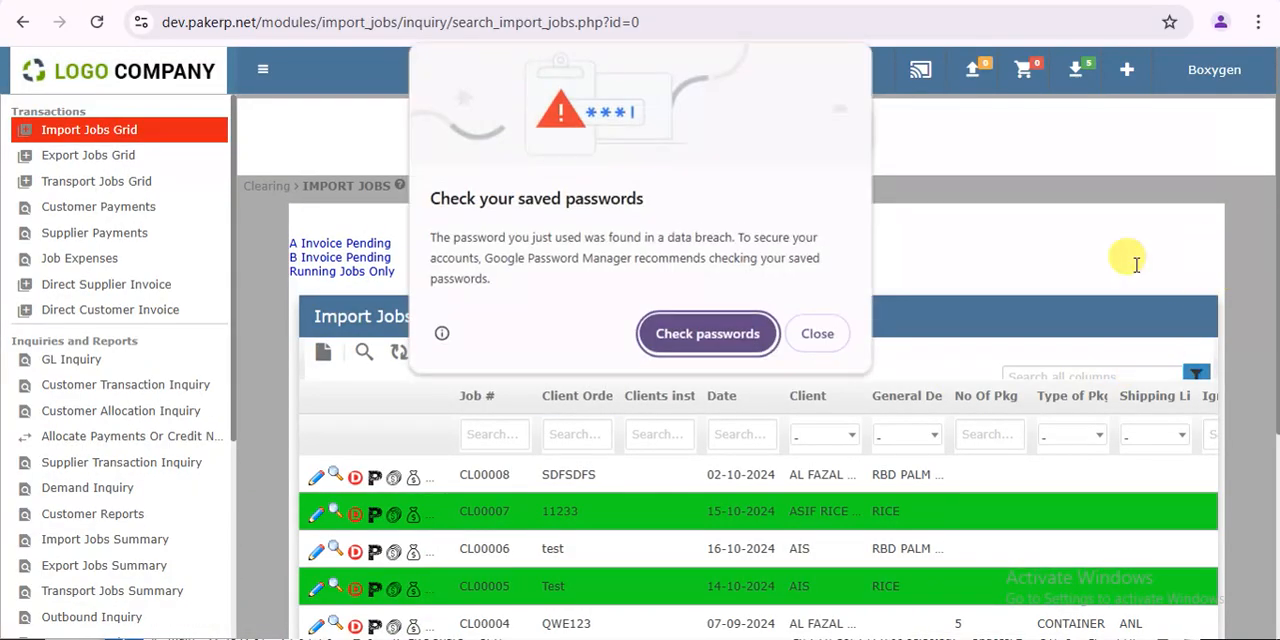
click(818, 334)
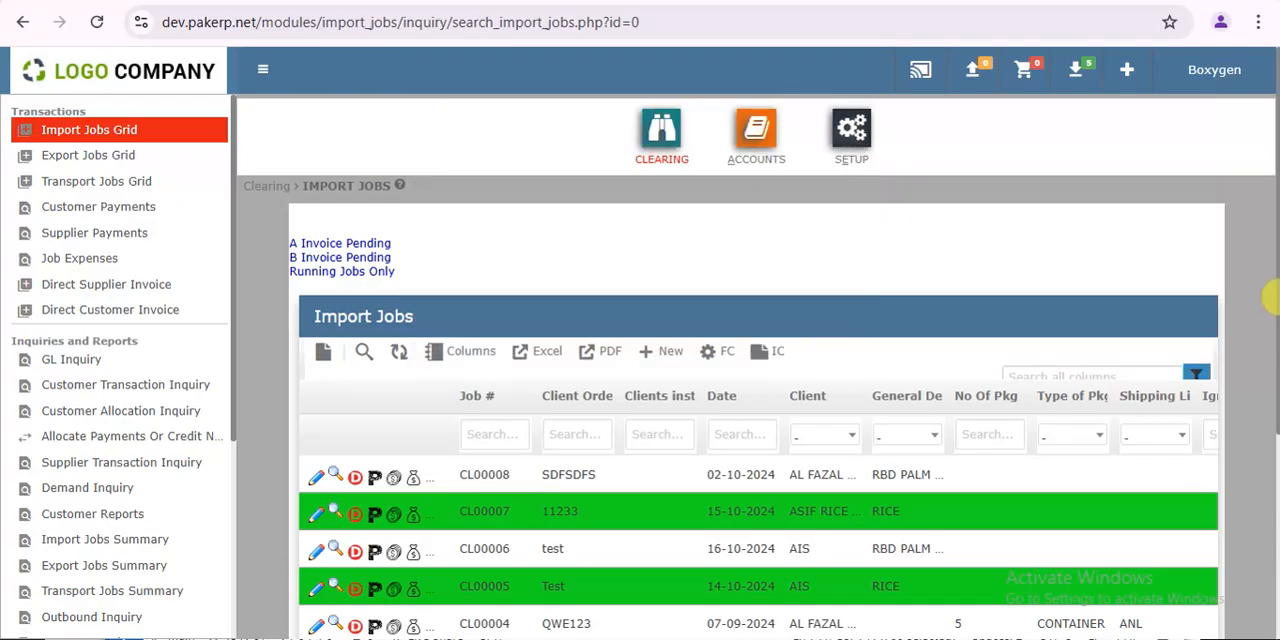
scroll(1268, 337, down, 2)
scroll(1268, 300, up, 2)
scroll(1270, 295, down, 1)
scroll(1270, 295, up, 1)
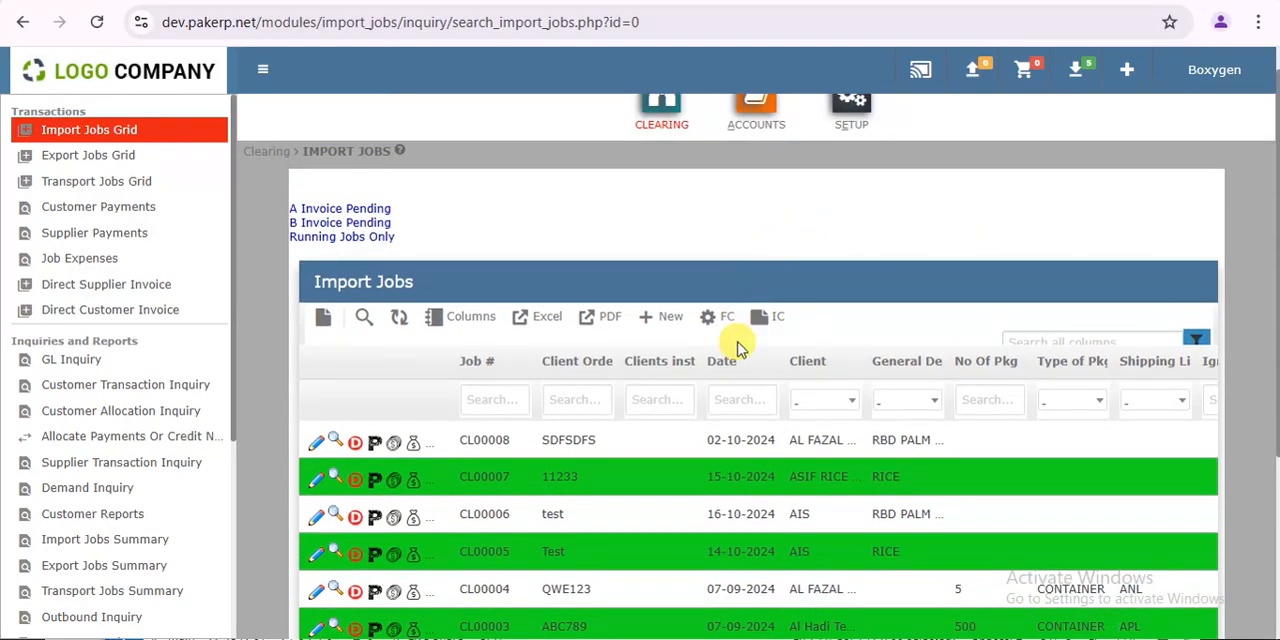
- Check the blank new import job form, close it, and widen the grid's action-icon column to reveal all icons
click(668, 321)
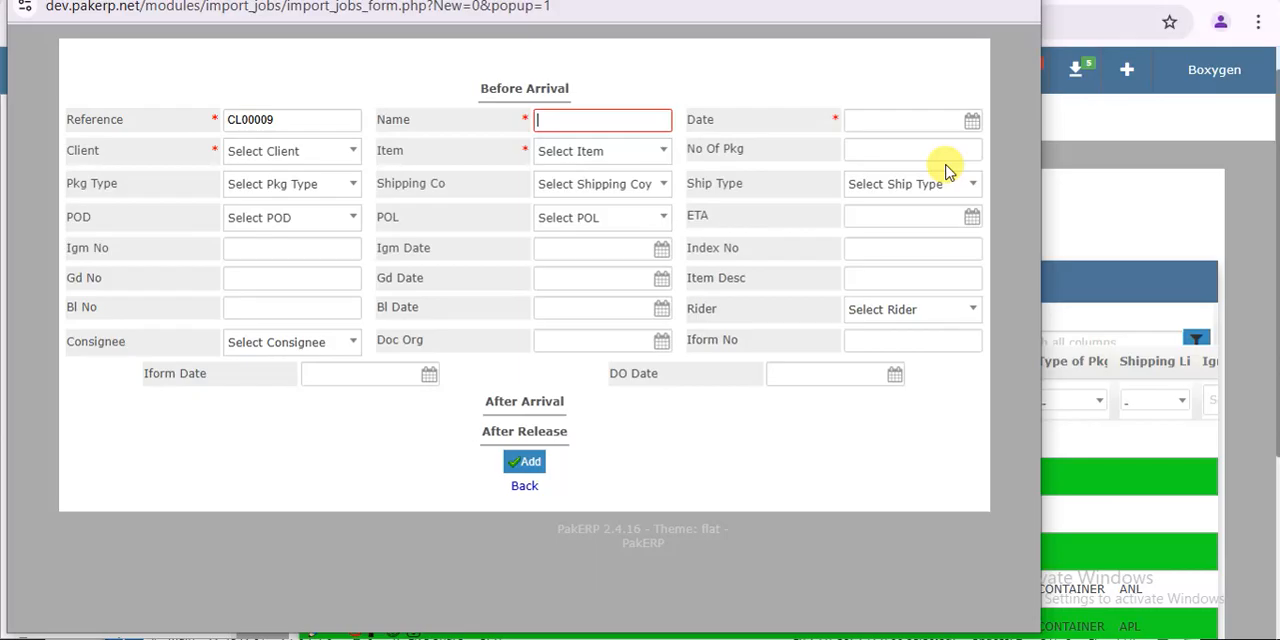
click(1019, 1)
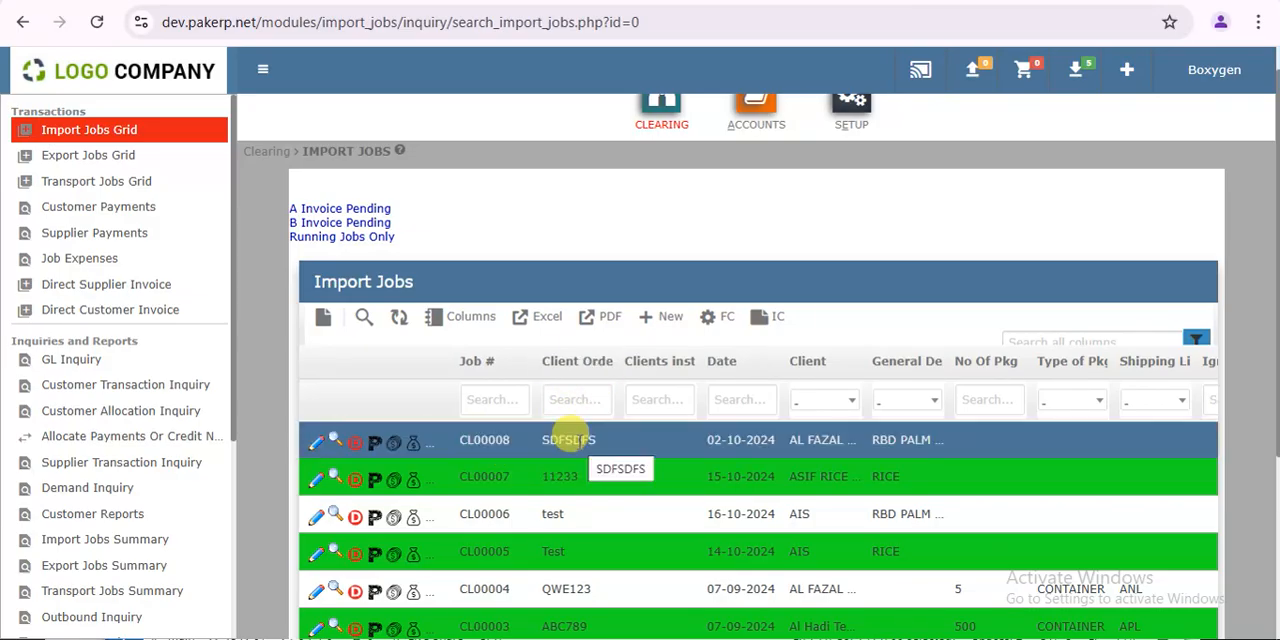
drag(446, 356, 506, 362)
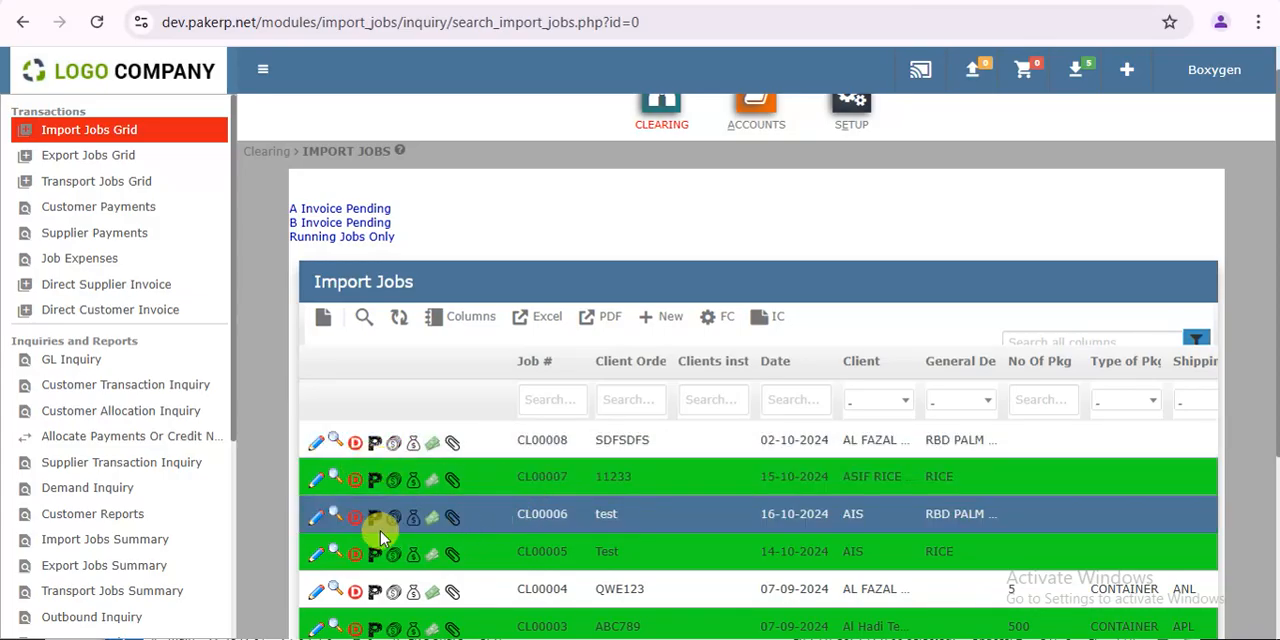
- View the demand entry forms for jobs CL00008, CL00005 and CL00001, closing each one without entering anything
click(355, 443)
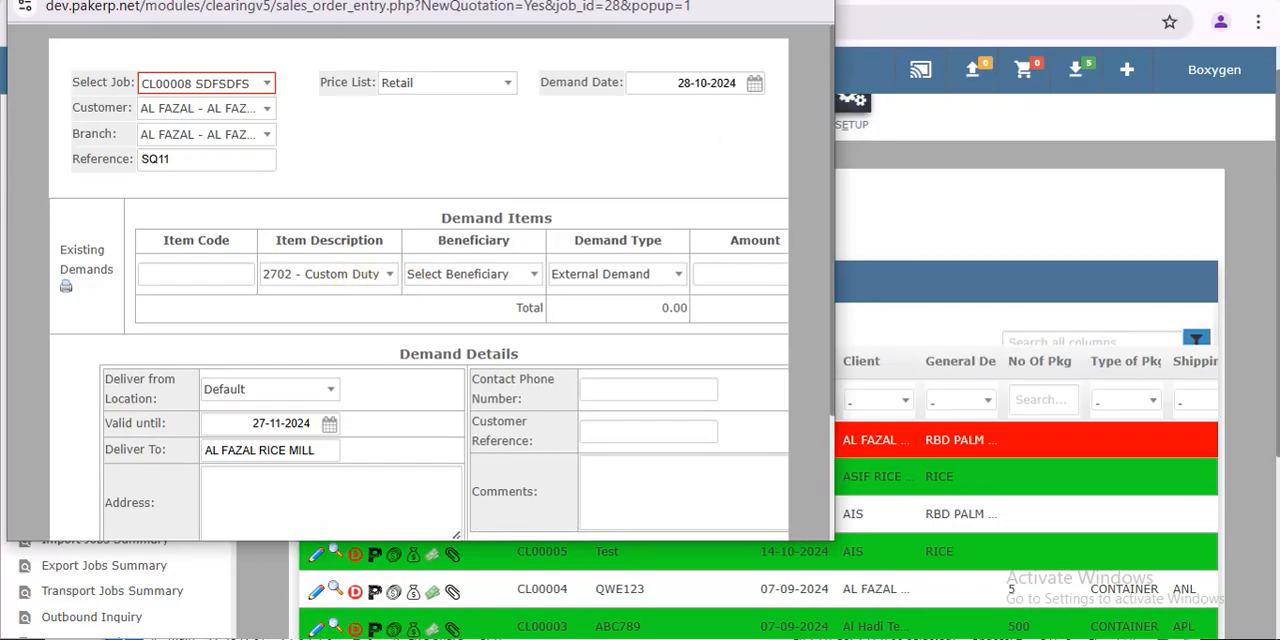
click(867, 472)
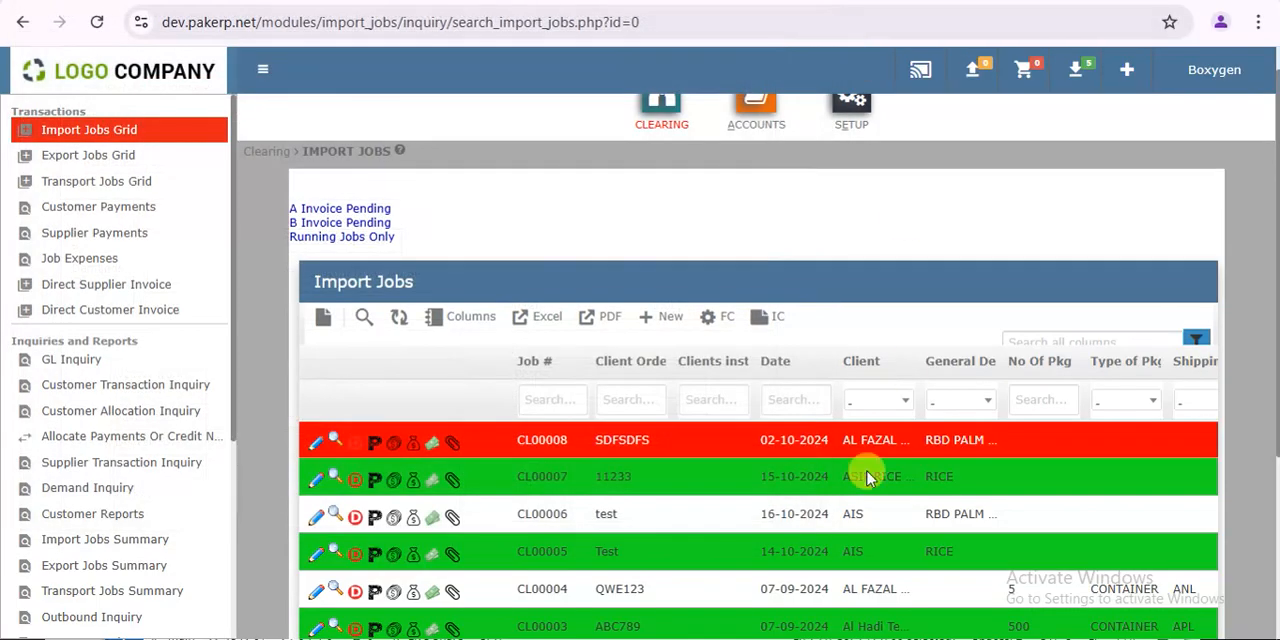
click(356, 555)
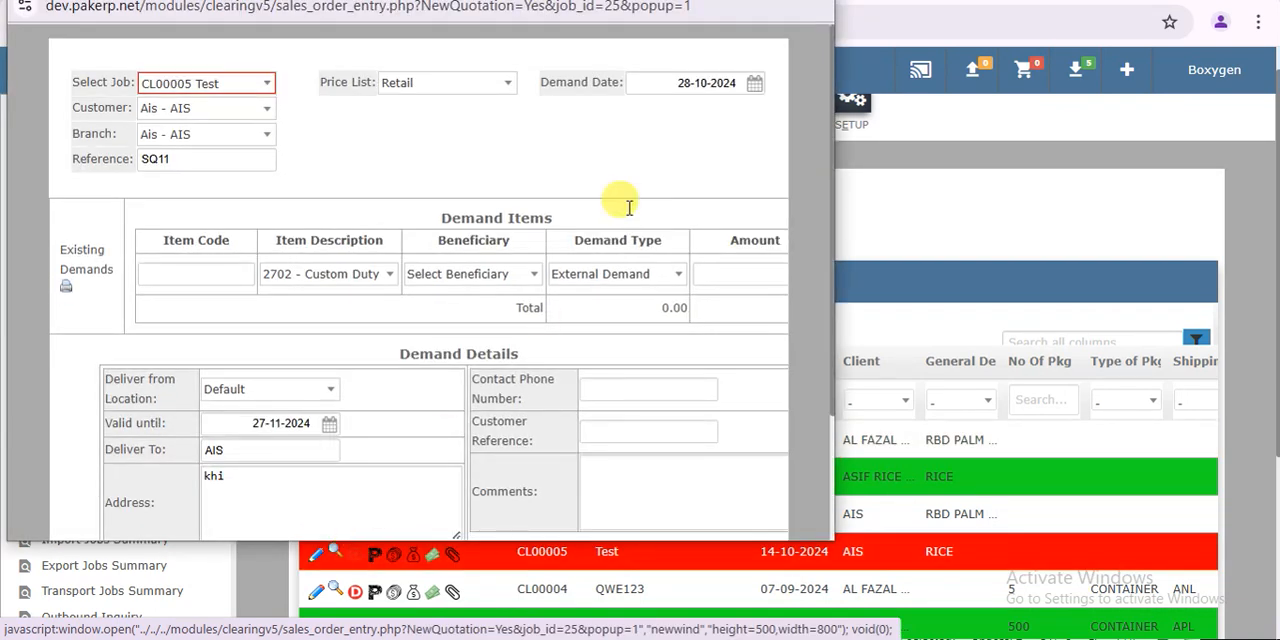
click(1216, 467)
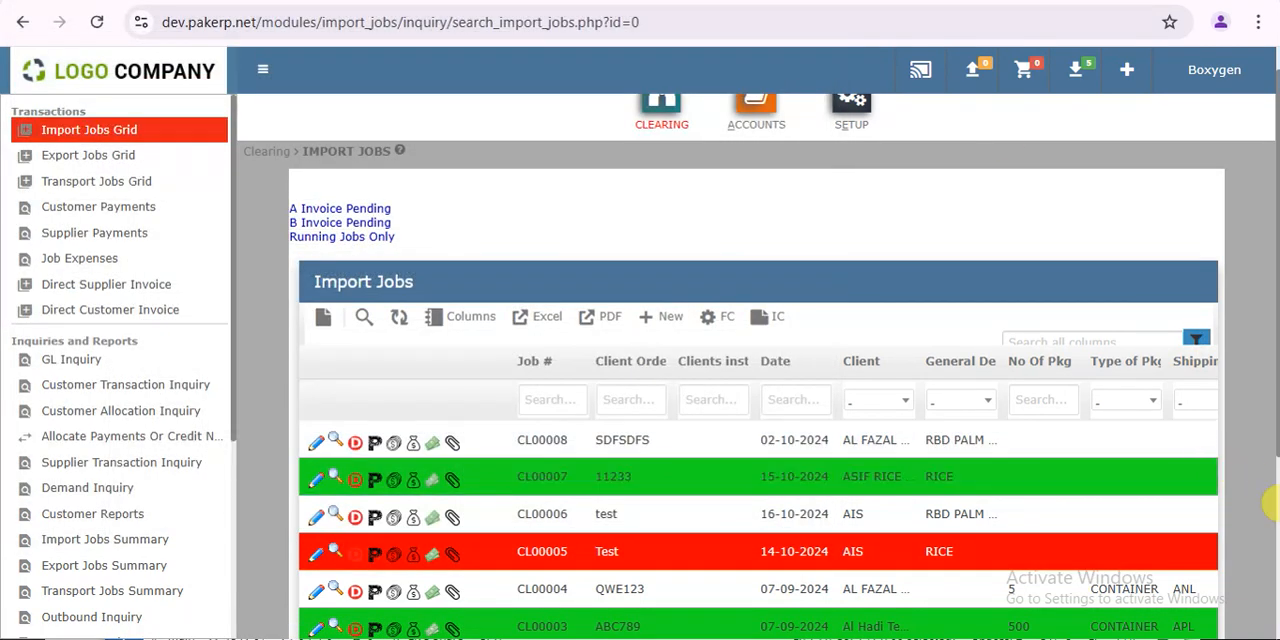
scroll(1268, 508, down, 3)
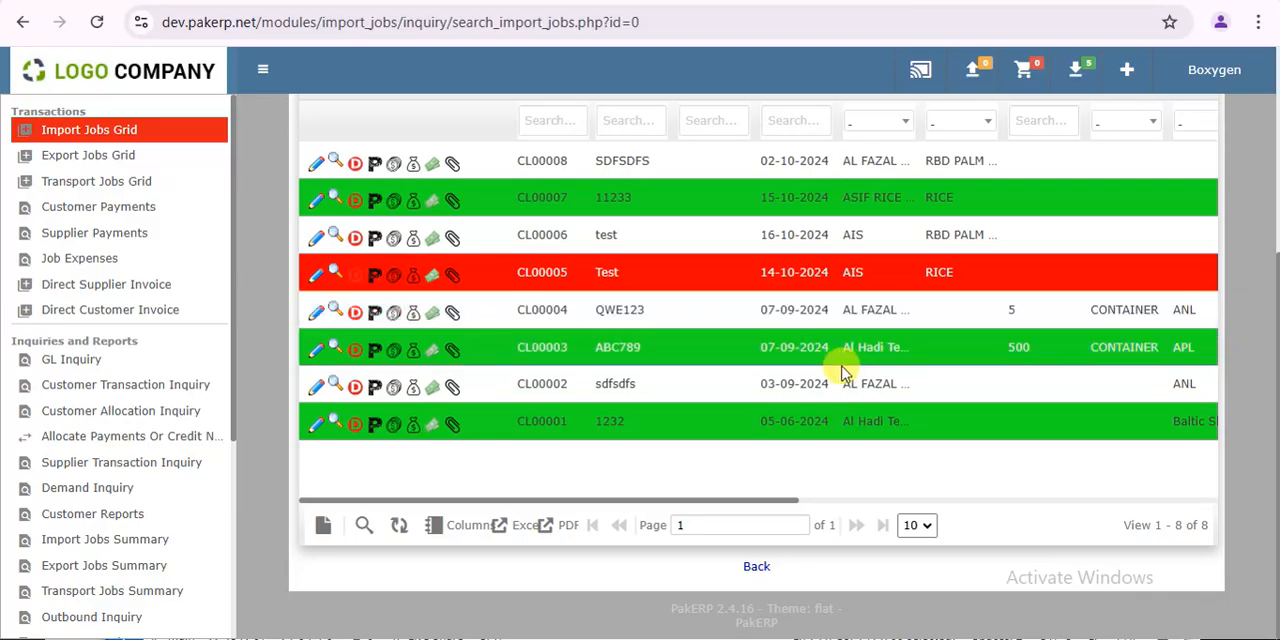
click(356, 424)
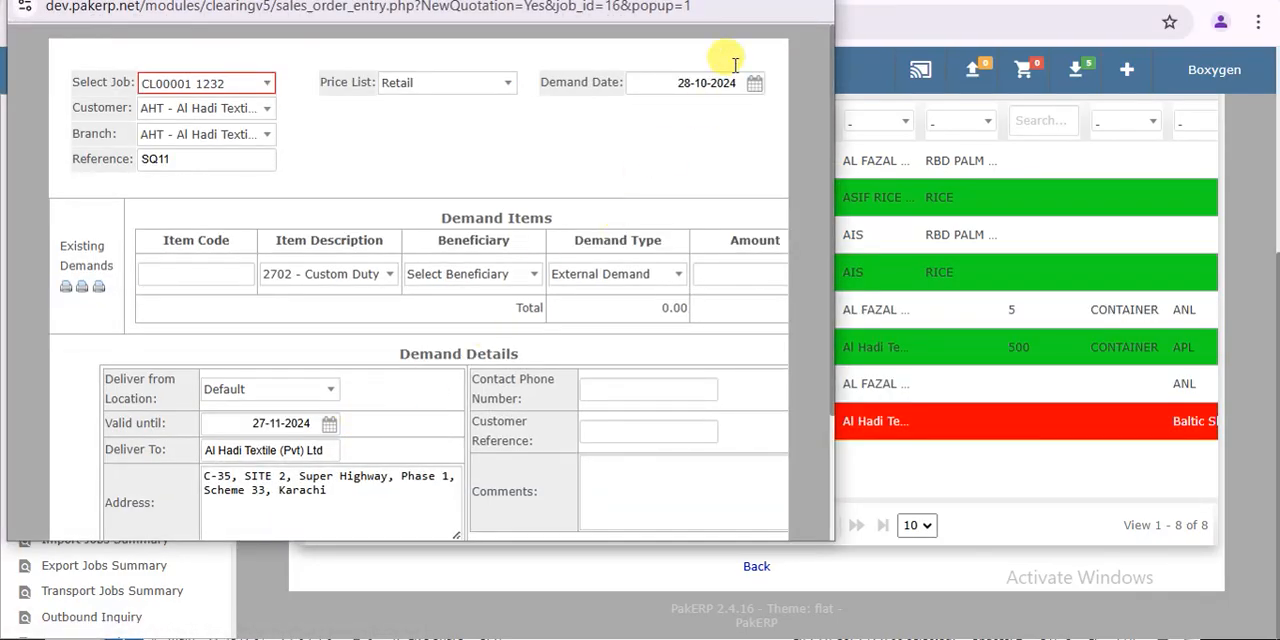
click(851, 12)
scroll(1271, 194, up, 3)
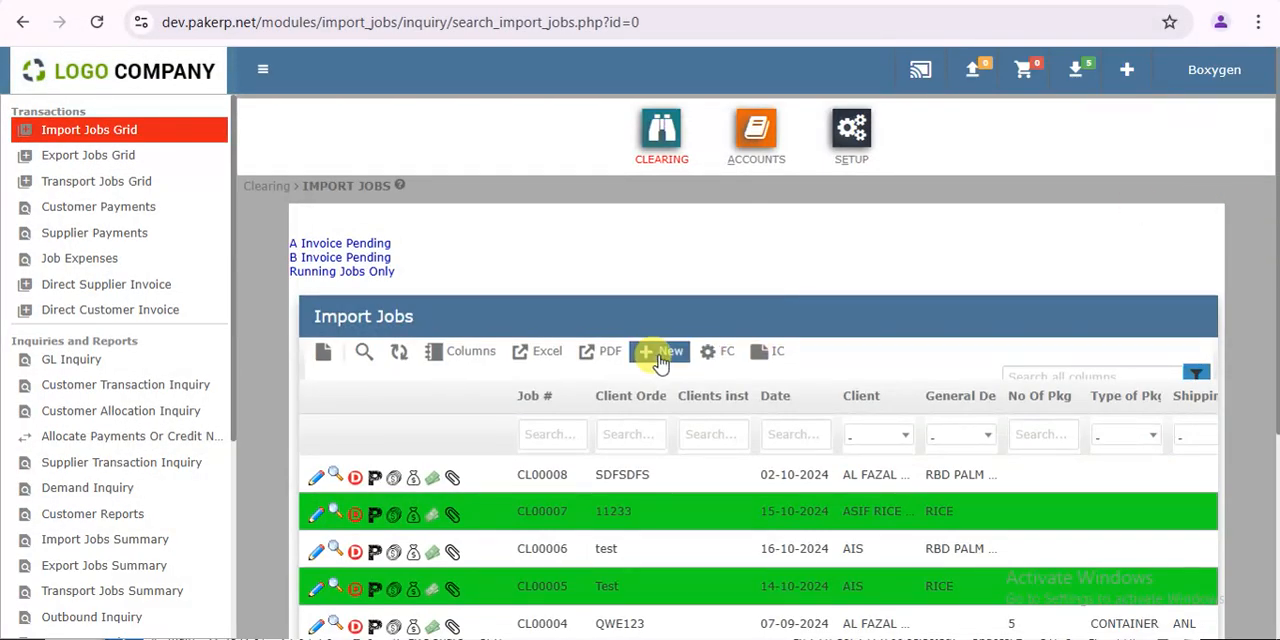
- Start a new import job with the name "Test 123" and the date 28-10-2024
click(660, 358)
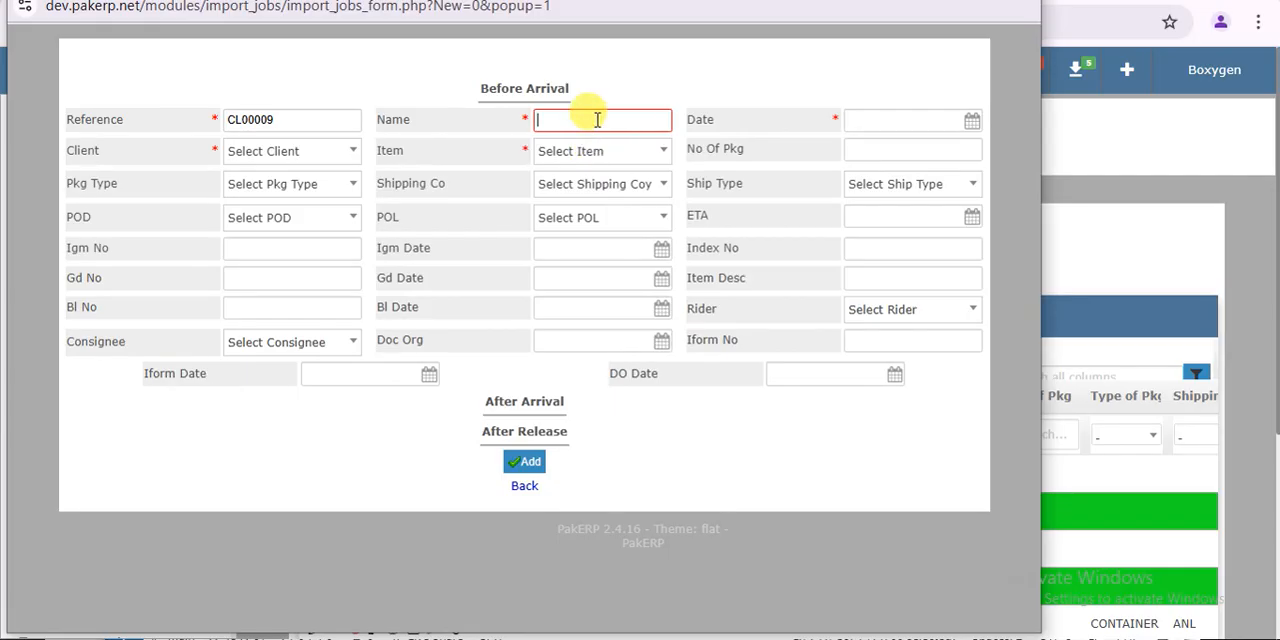
click(596, 119)
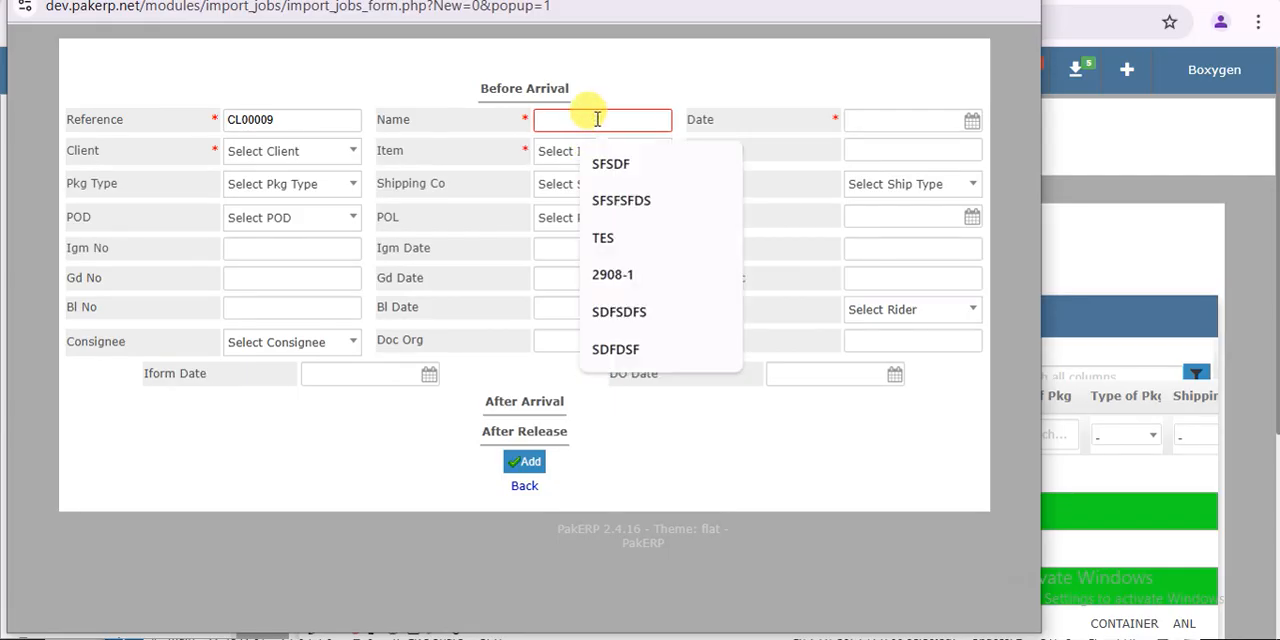
text(TEs)
key(BackSpace)
text(st 123)
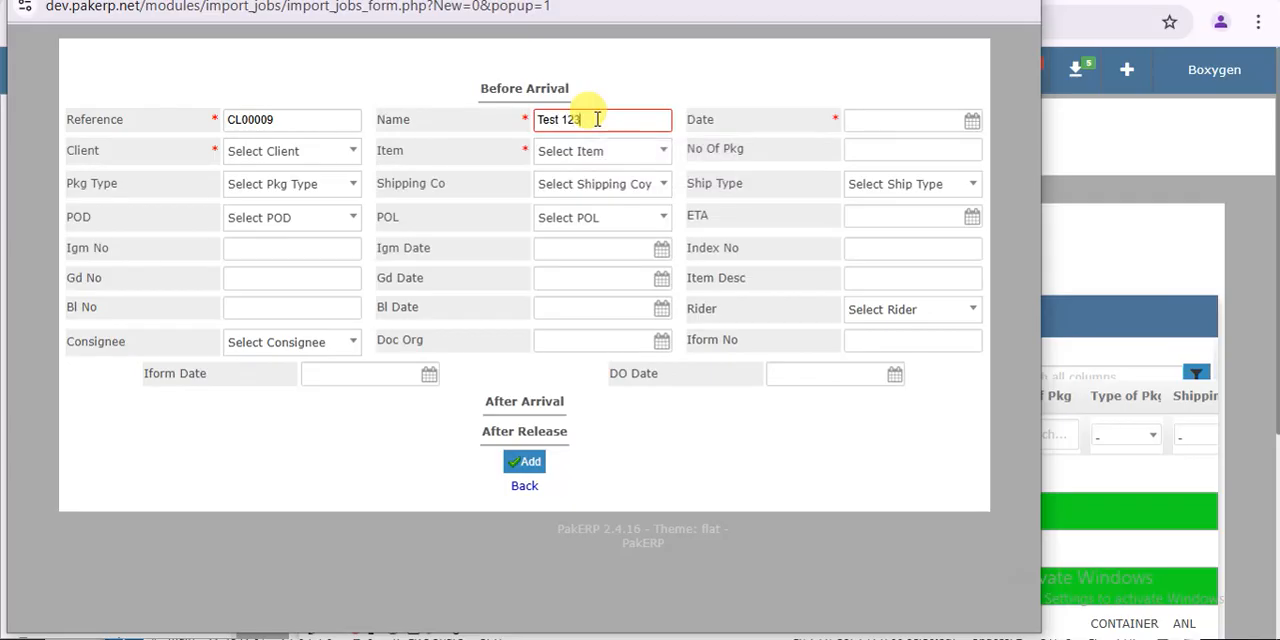
click(971, 120)
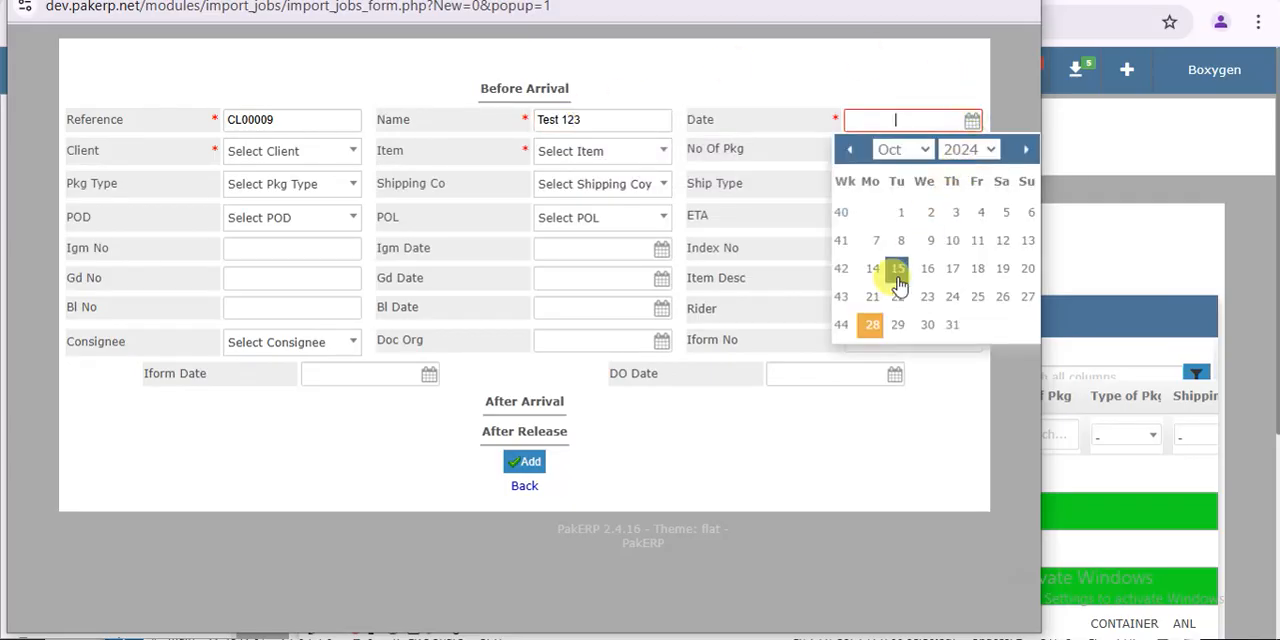
click(872, 325)
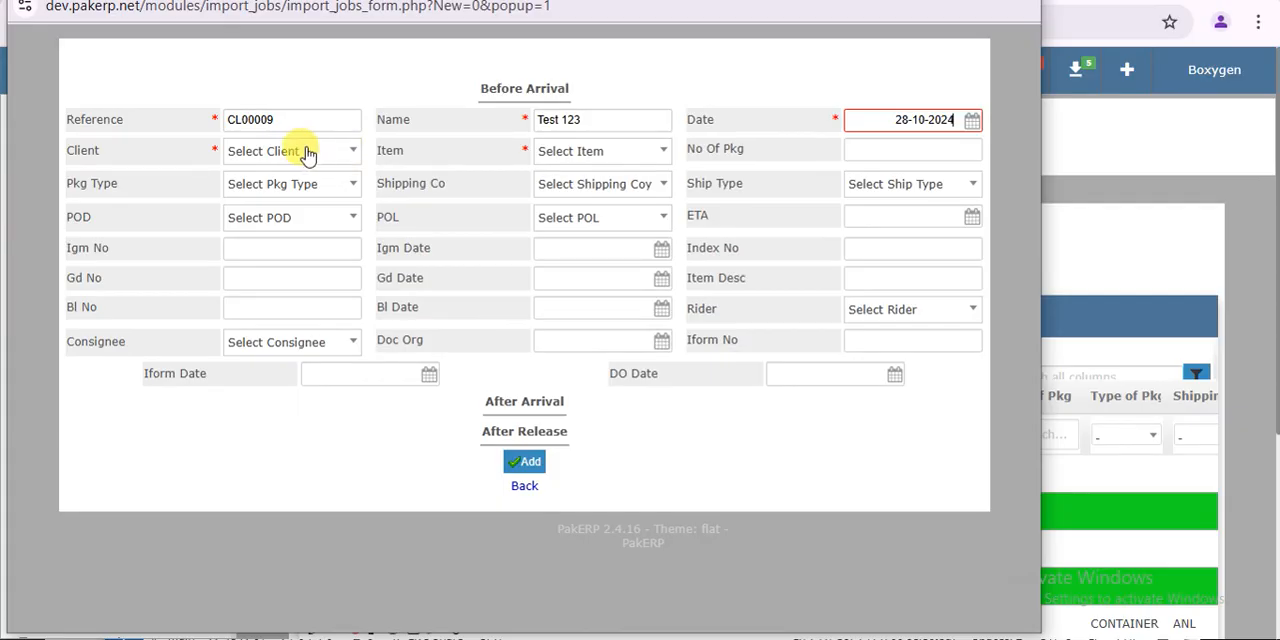
- Set the new job's client to AIS and its item to RBD PALM OLEIN, and add the job
click(349, 150)
click(308, 238)
click(560, 151)
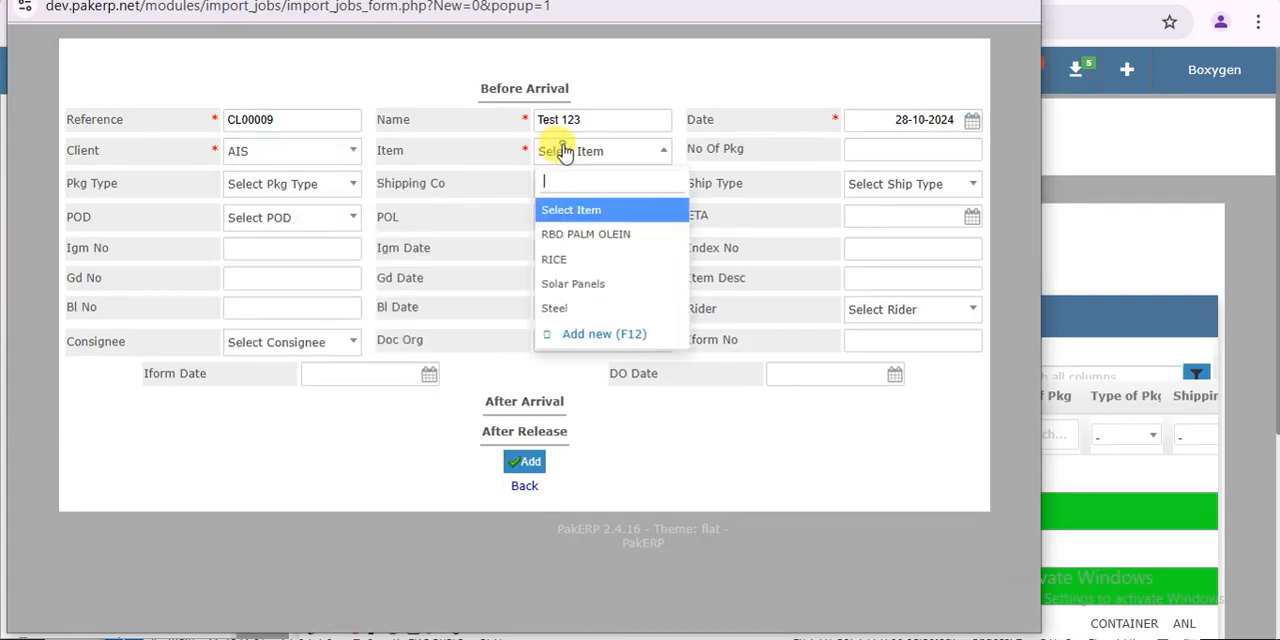
click(572, 231)
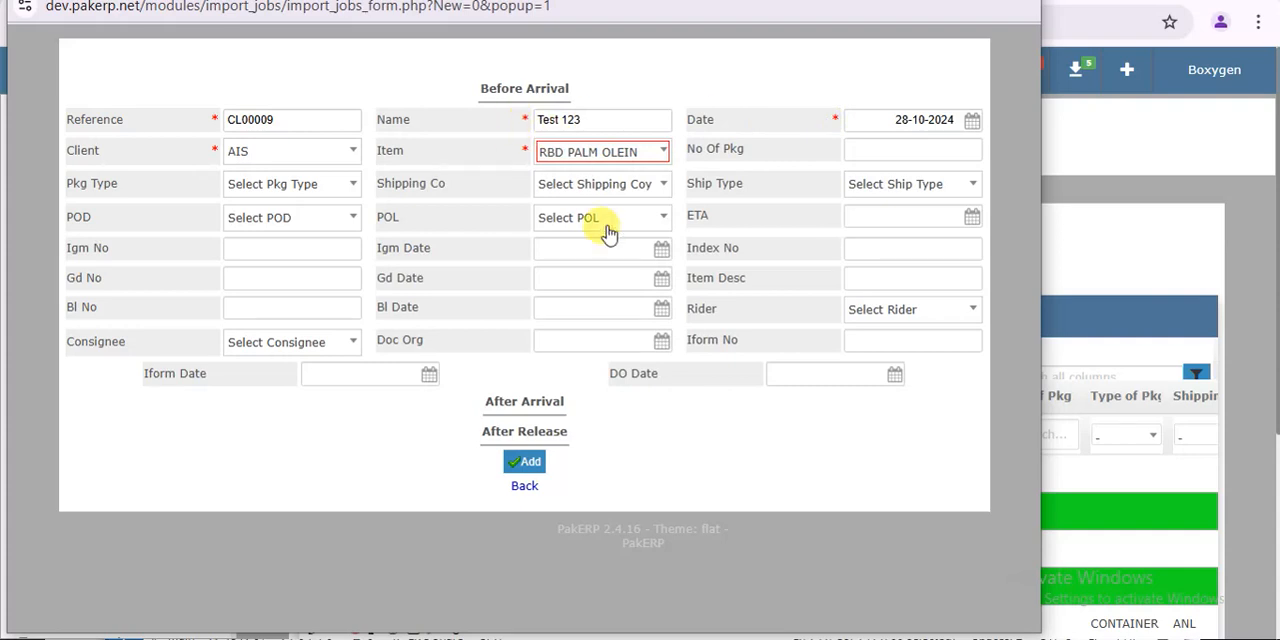
click(531, 466)
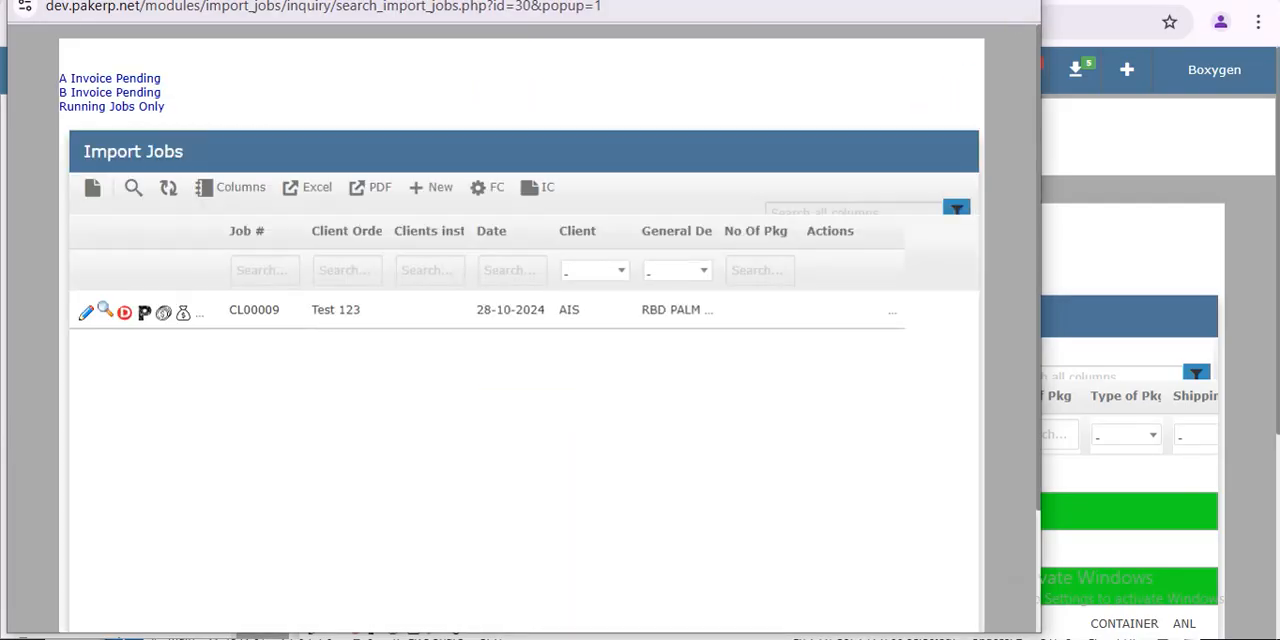
- Return to the import jobs grid, reload it, and open a new demand entry for the Test 123 job
click(1026, 1)
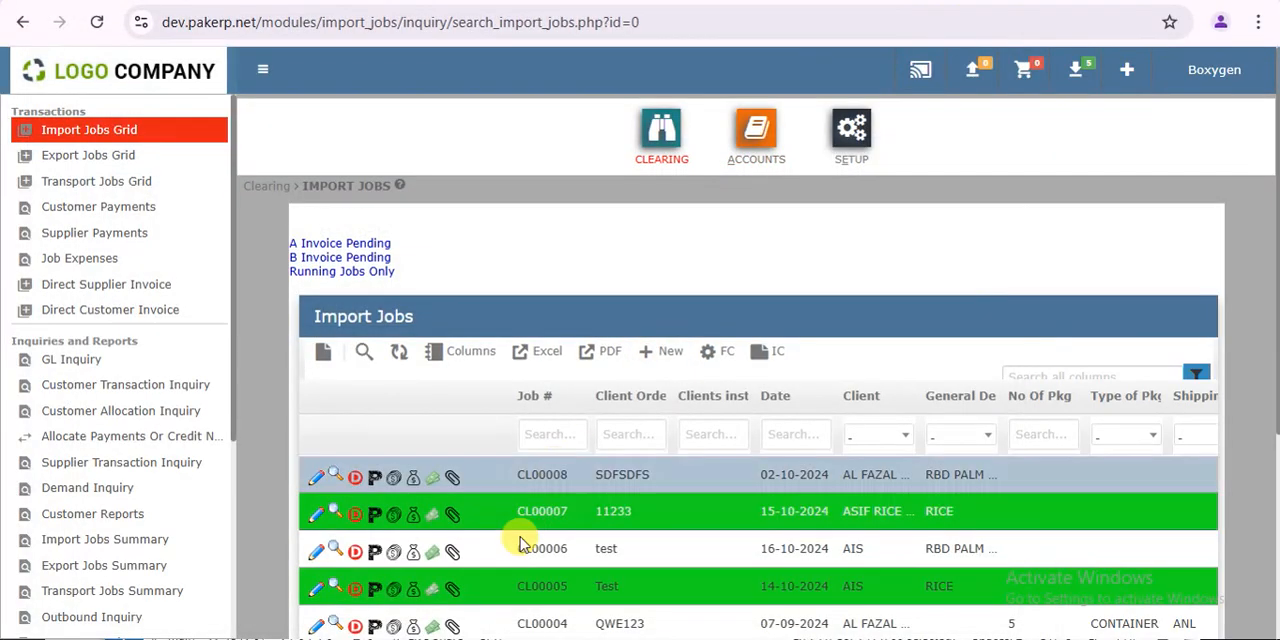
click(399, 351)
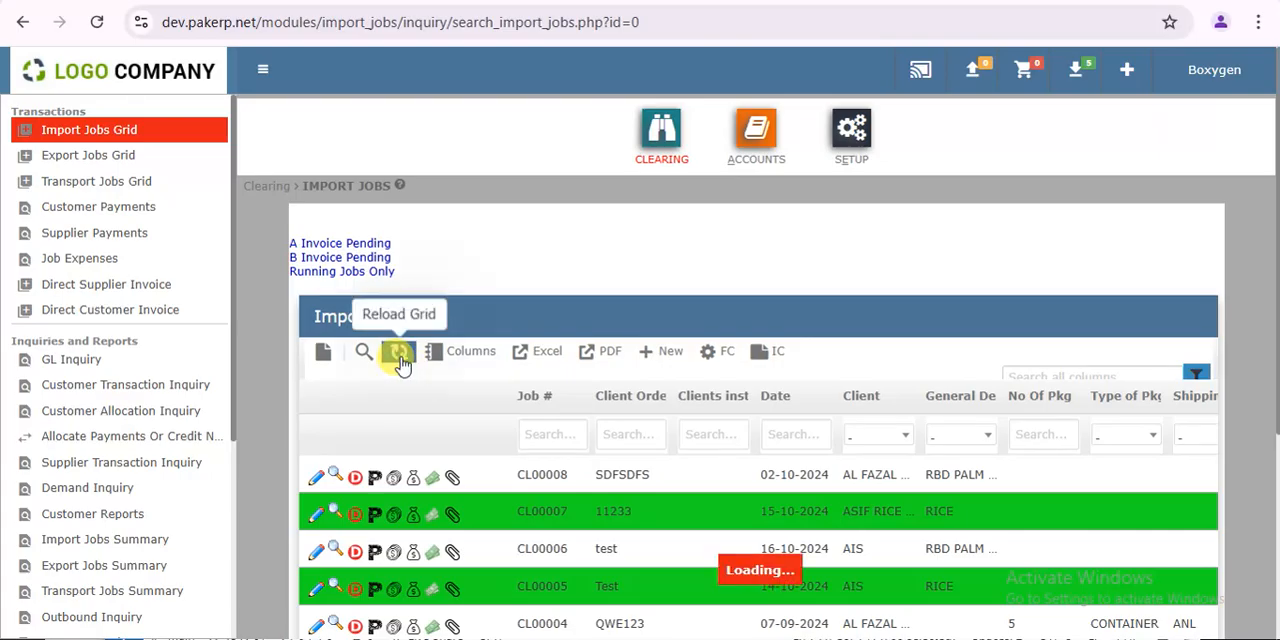
click(354, 477)
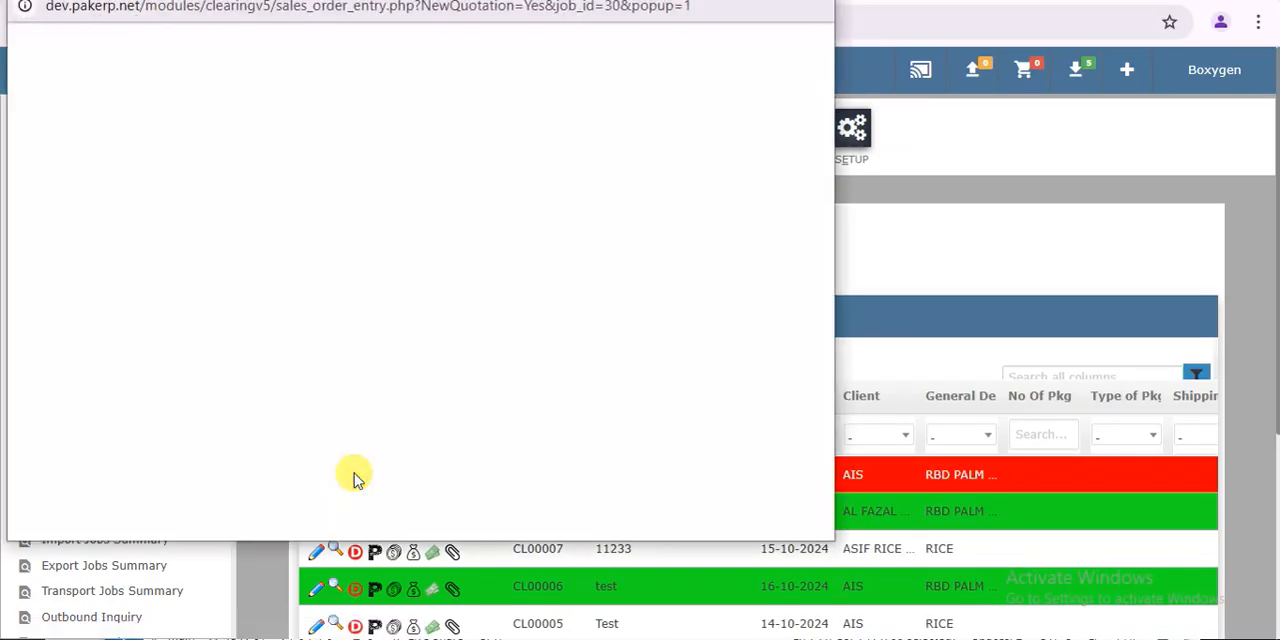
- Add a 2702 Custom Duty demand item with beneficiary Collectorate of Custom and an amount of 200,000
click(366, 277)
click(366, 277)
click(449, 280)
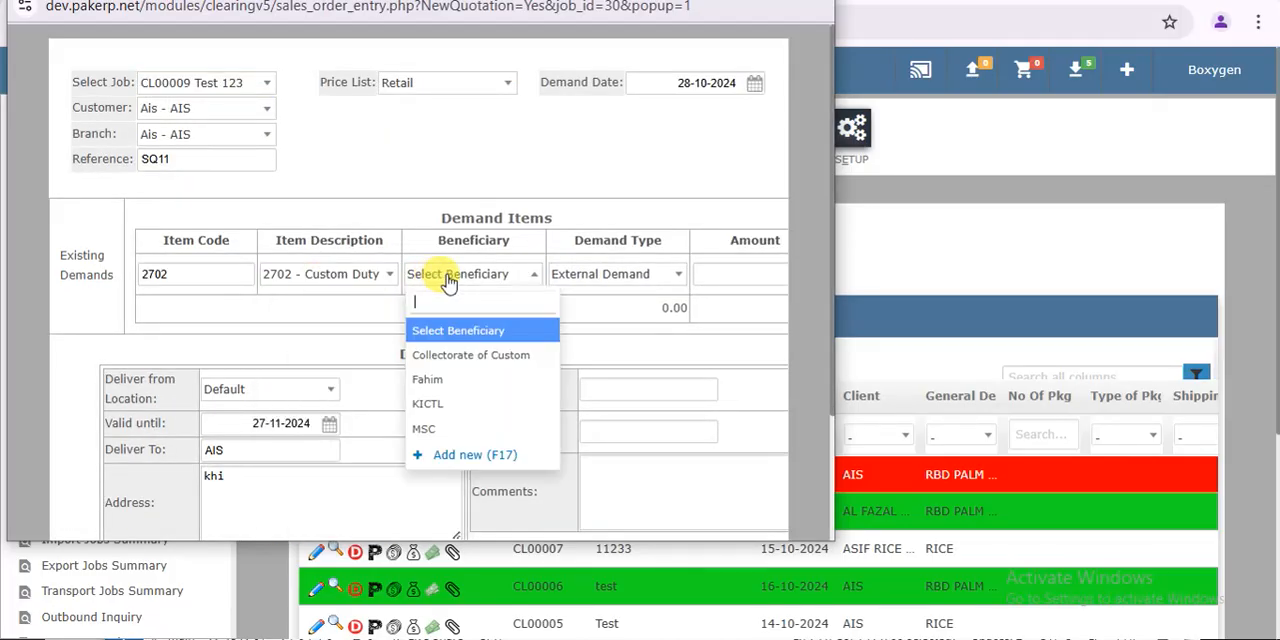
click(466, 355)
click(769, 2)
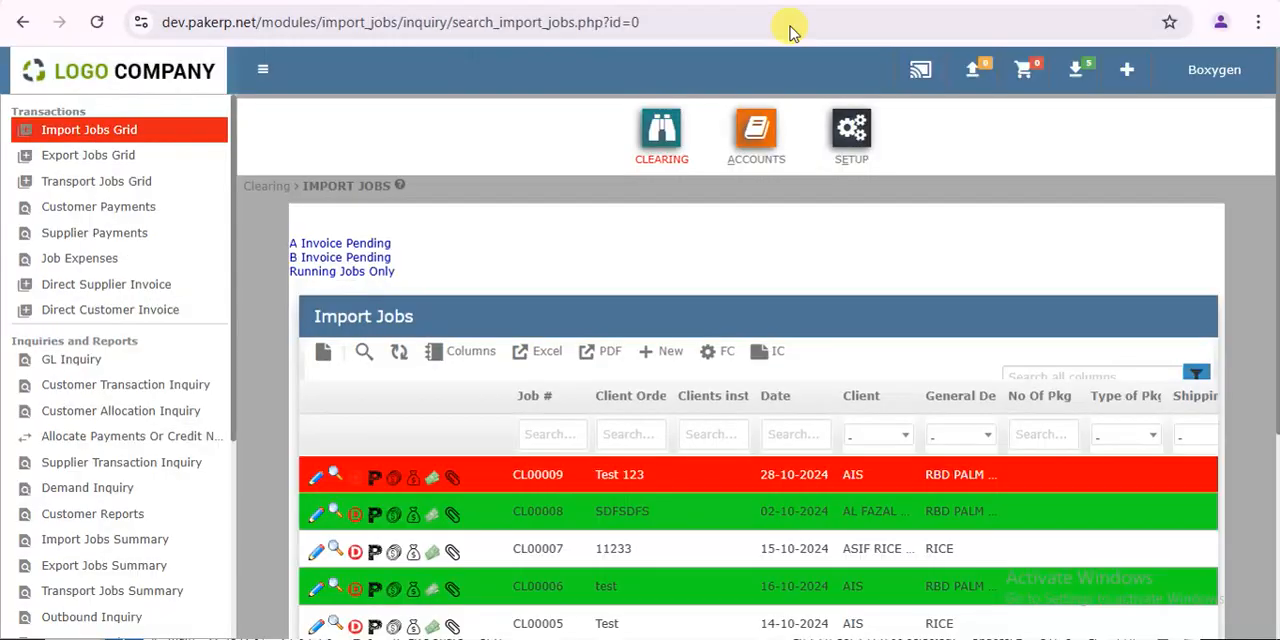
double_click(941, 259)
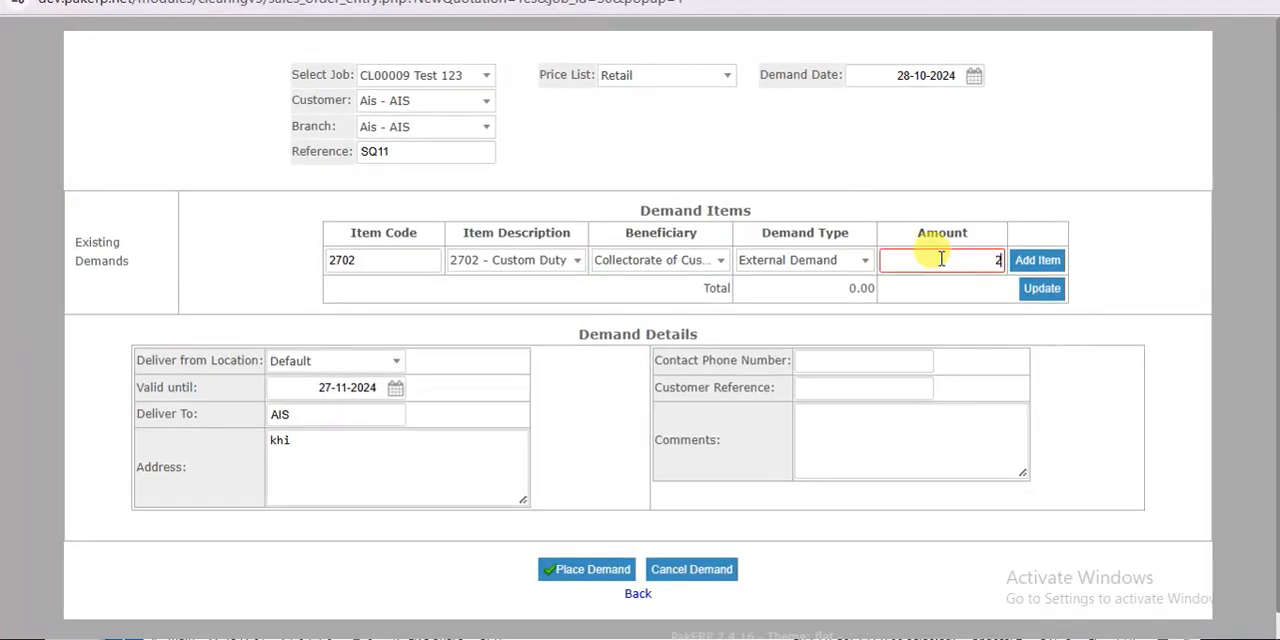
text(200,000)
key(Return)
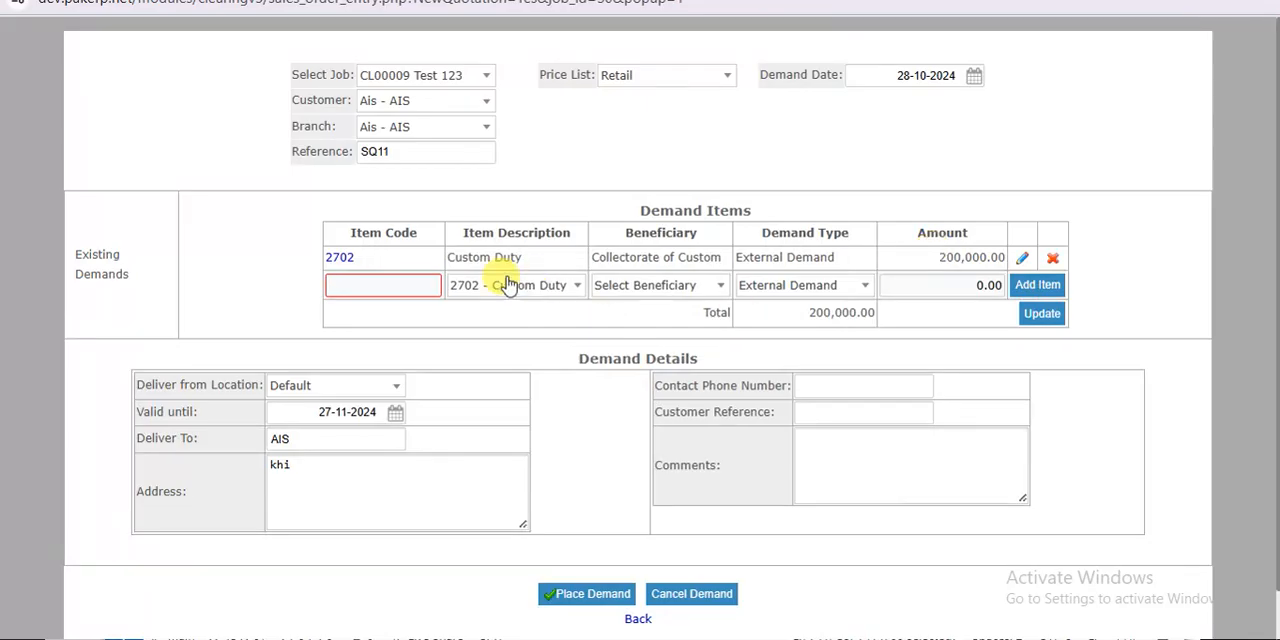
- Add a 2712 Port Wharfage Charges demand item with beneficiary KICTL and an amount of 50,000
click(540, 287)
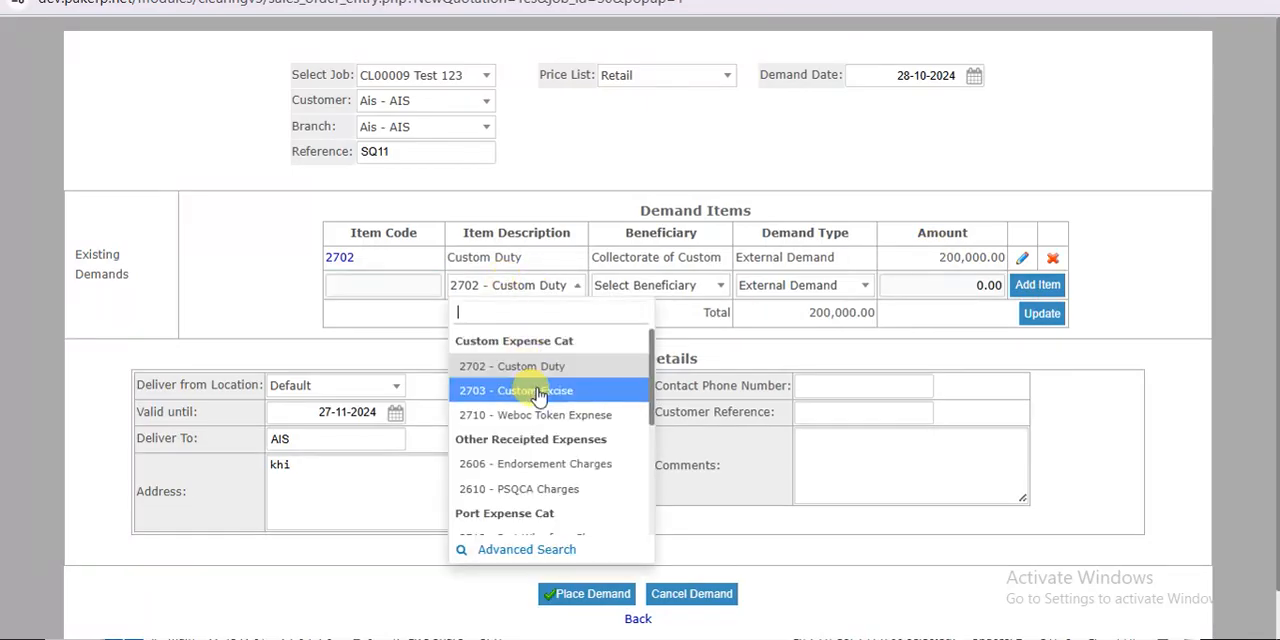
scroll(565, 405, down, 3)
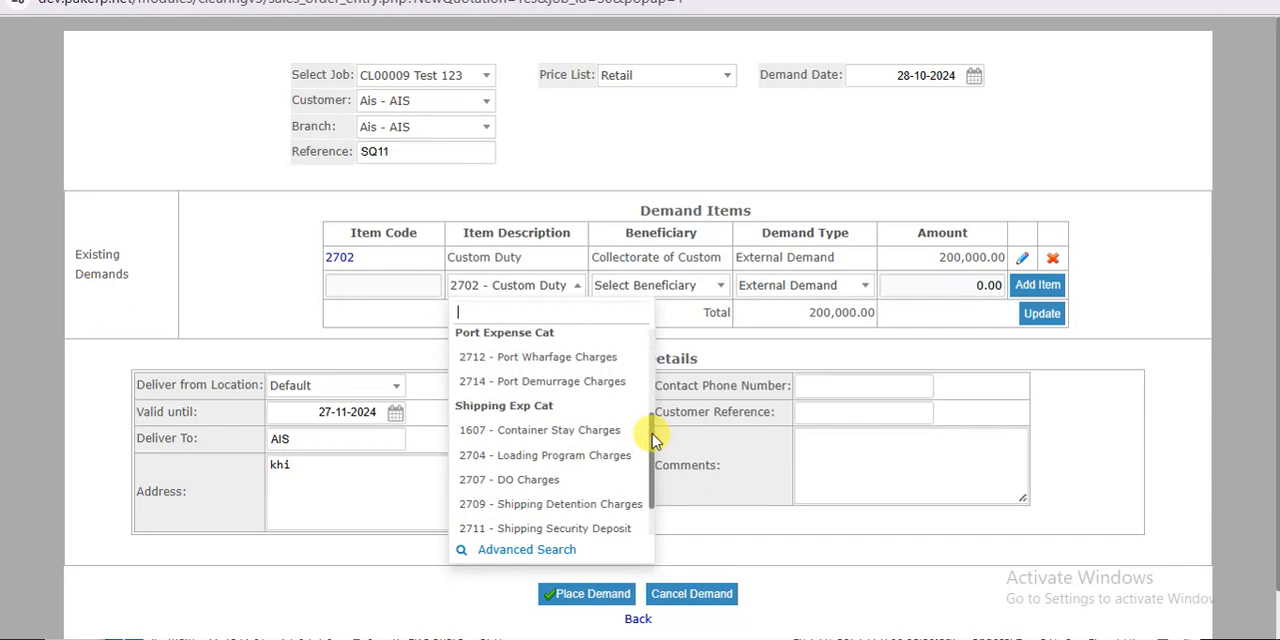
click(590, 365)
click(615, 285)
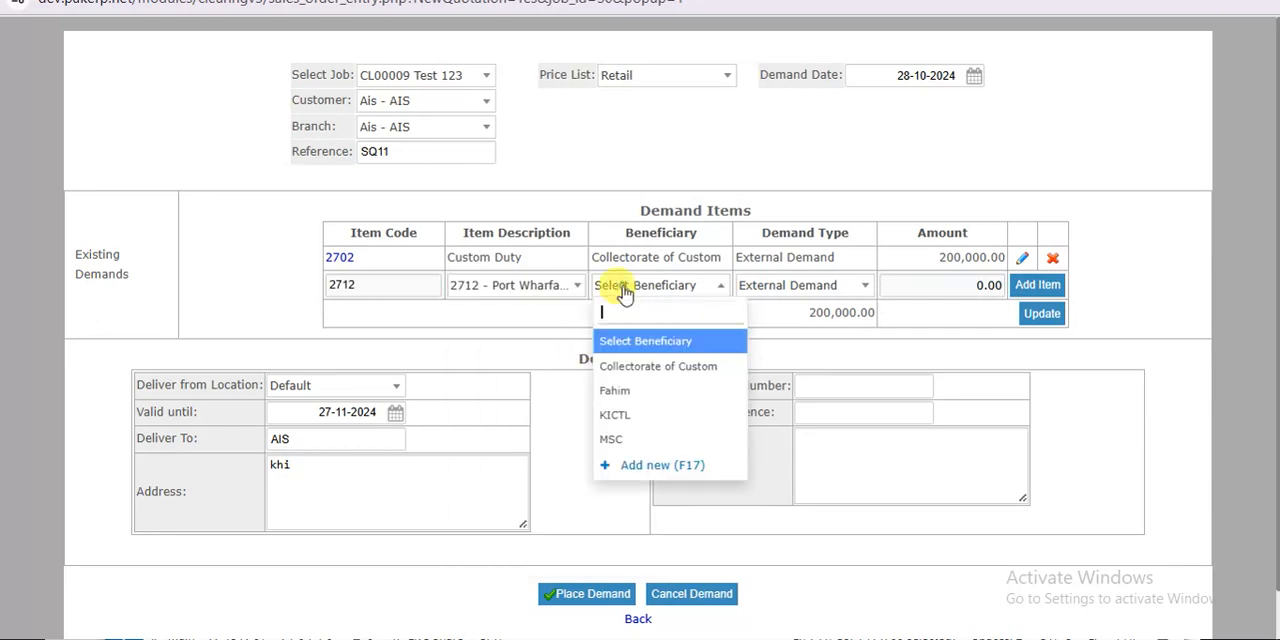
click(647, 416)
click(900, 287)
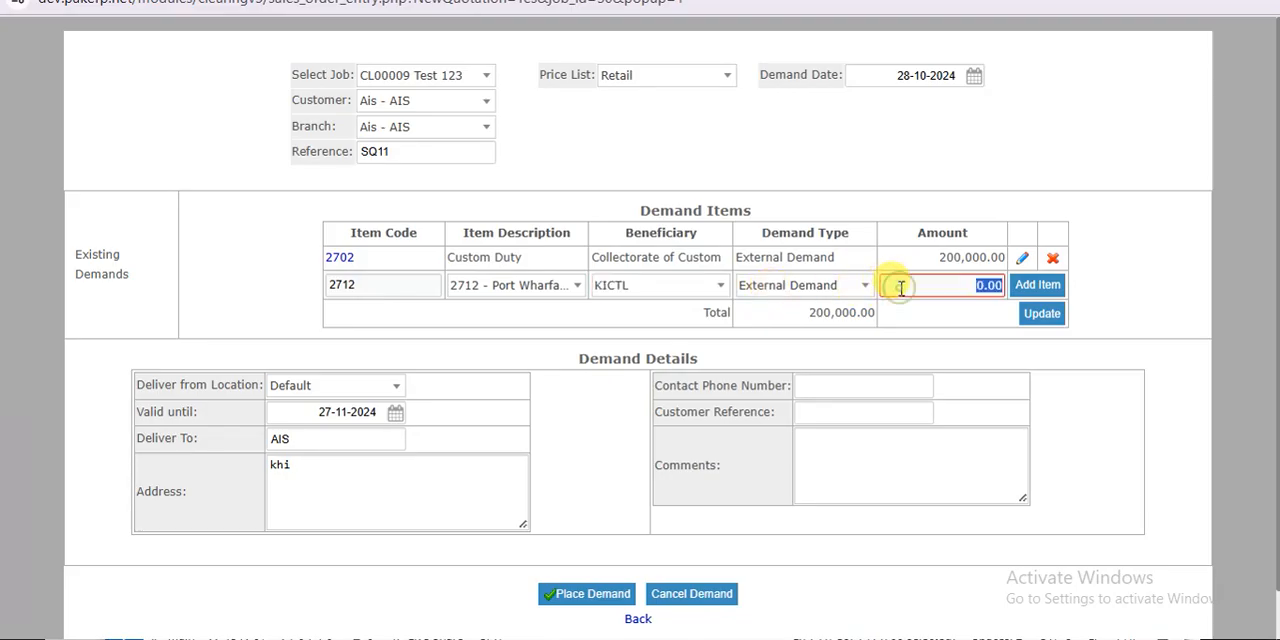
key(Tab)
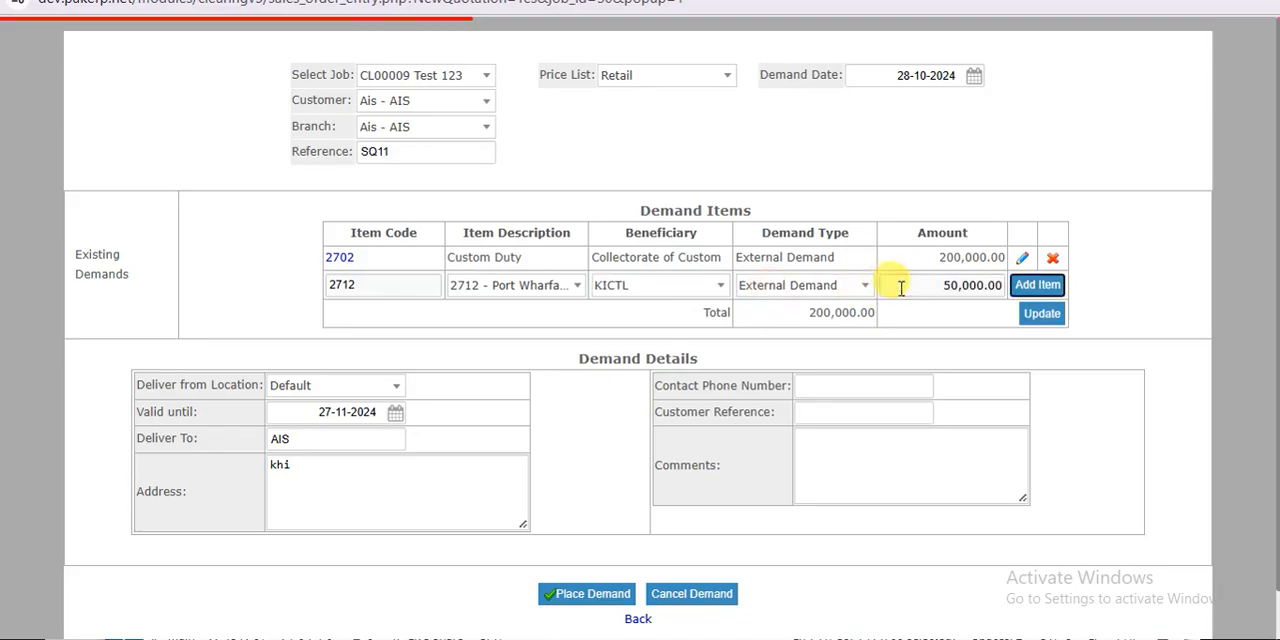
key(Return)
- Place the demand and open its printable document
drag(1275, 546, 1275, 622)
click(602, 547)
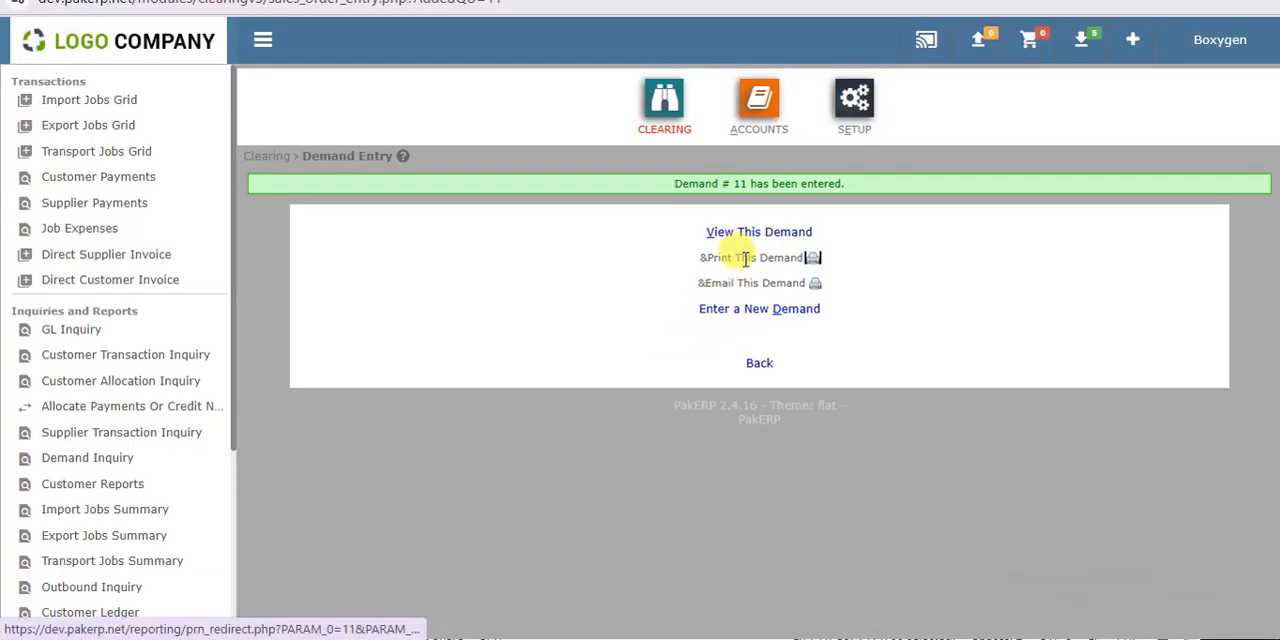
click(812, 258)
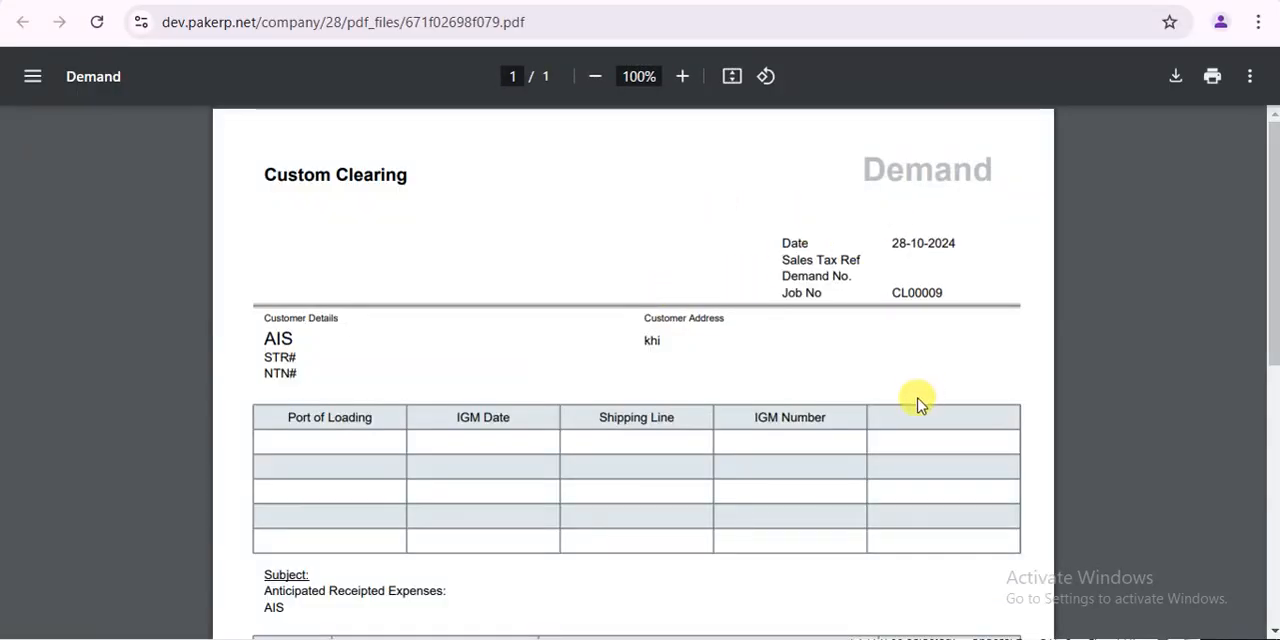
- Look through the printable demand document and return to the import jobs grid
click(1266, 408)
drag(1266, 408, 1269, 194)
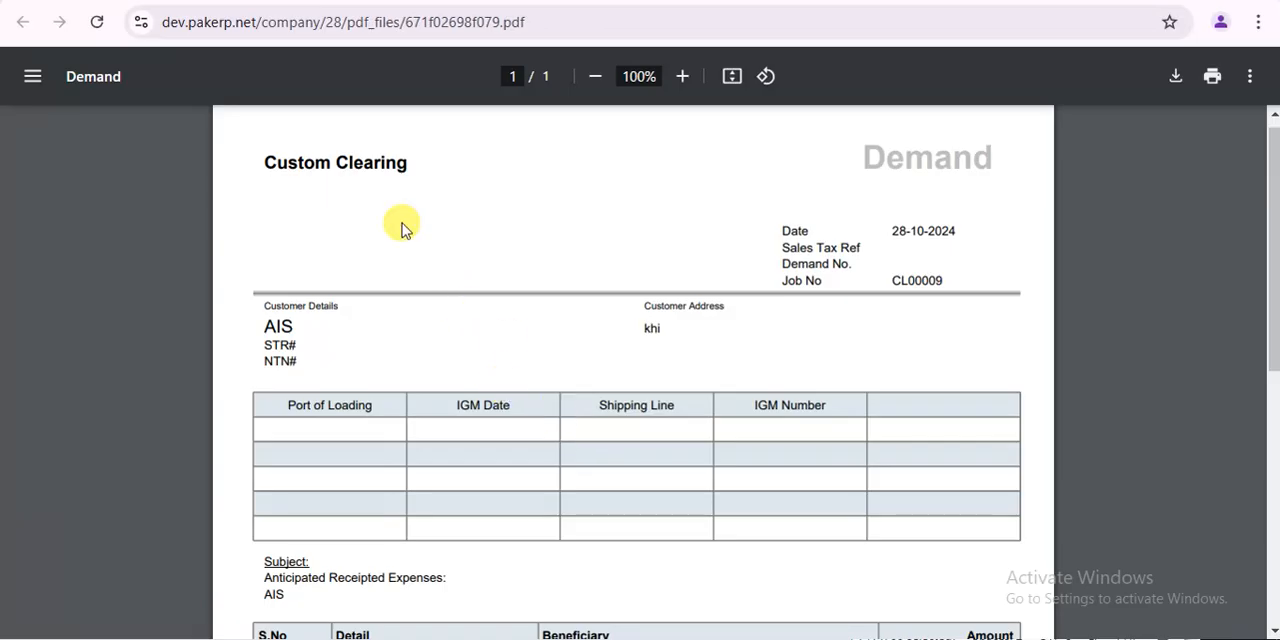
click(302, 1)
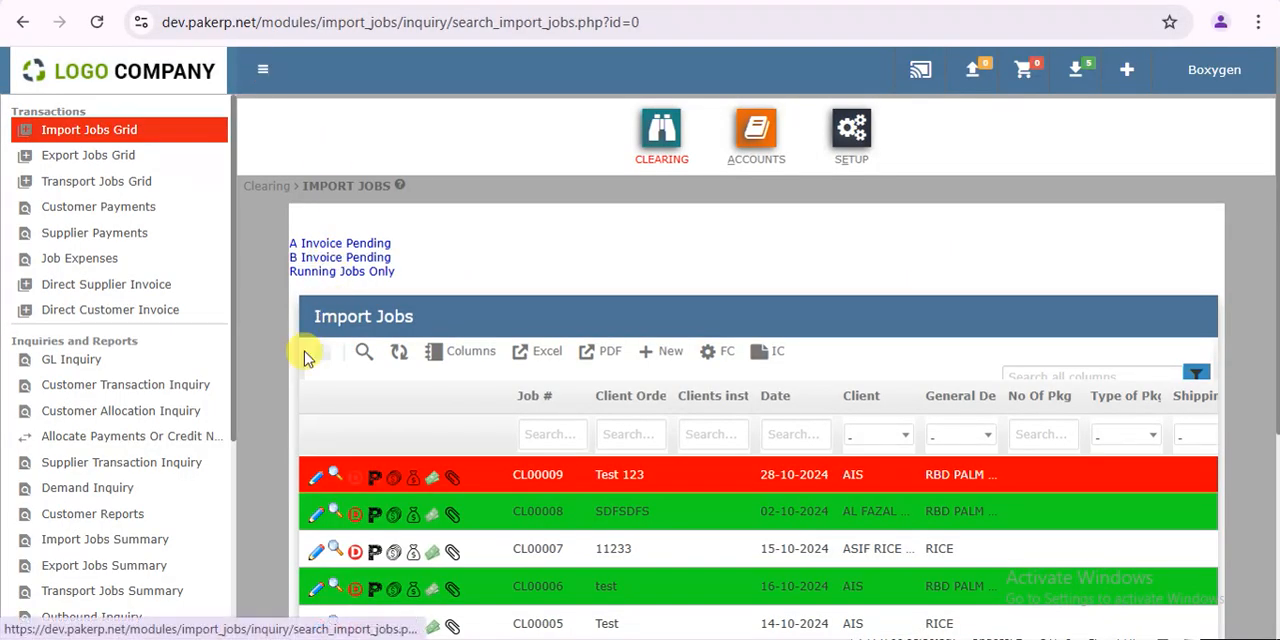
- Open the Import Config maintenance page in a separate tab to reach the invoice and demand field settings
scroll(232, 490, down, 3)
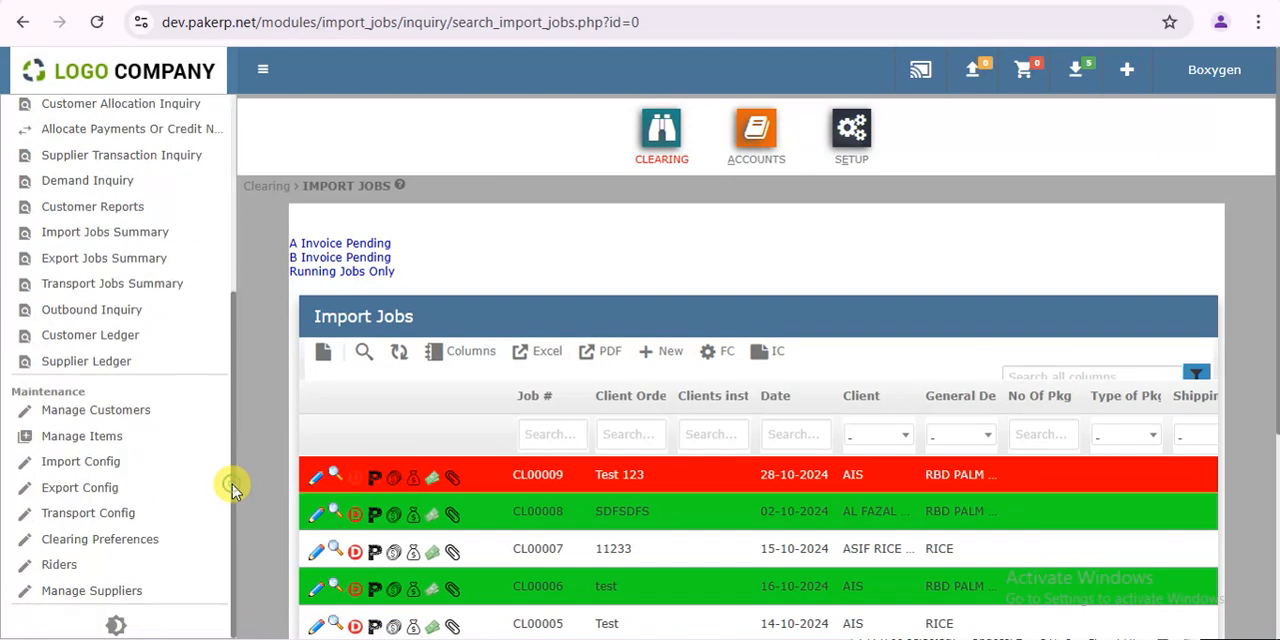
right_click(98, 461)
click(228, 229)
scroll(232, 212, up, 5)
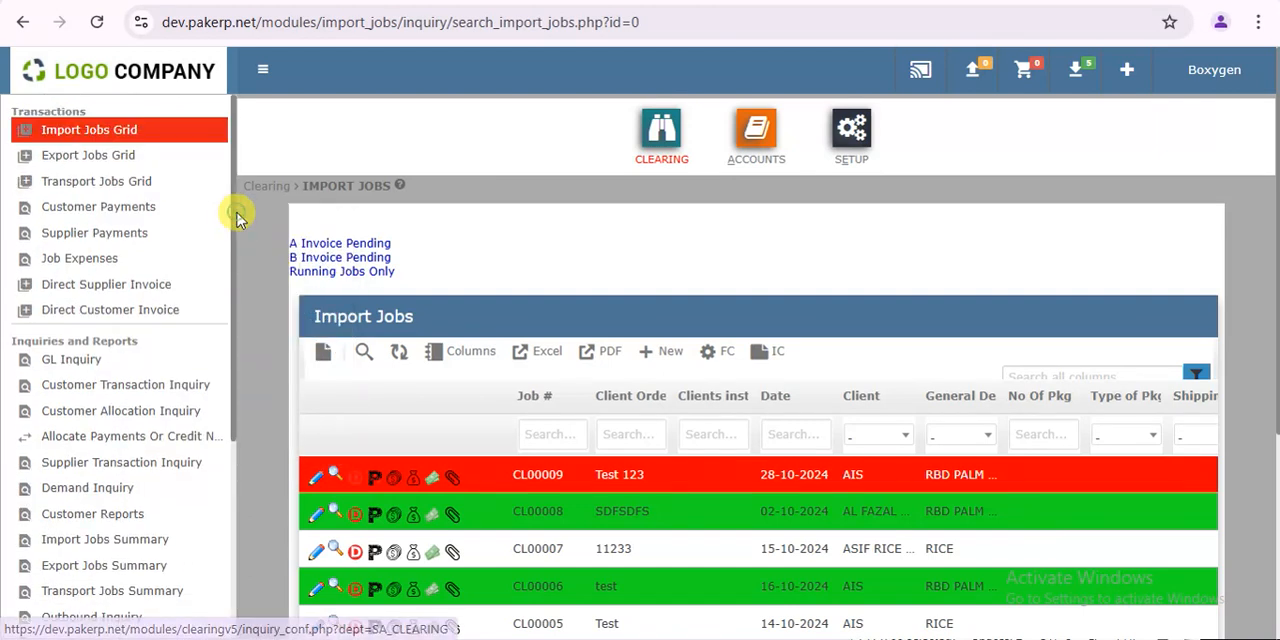
scroll(230, 475, down, 3)
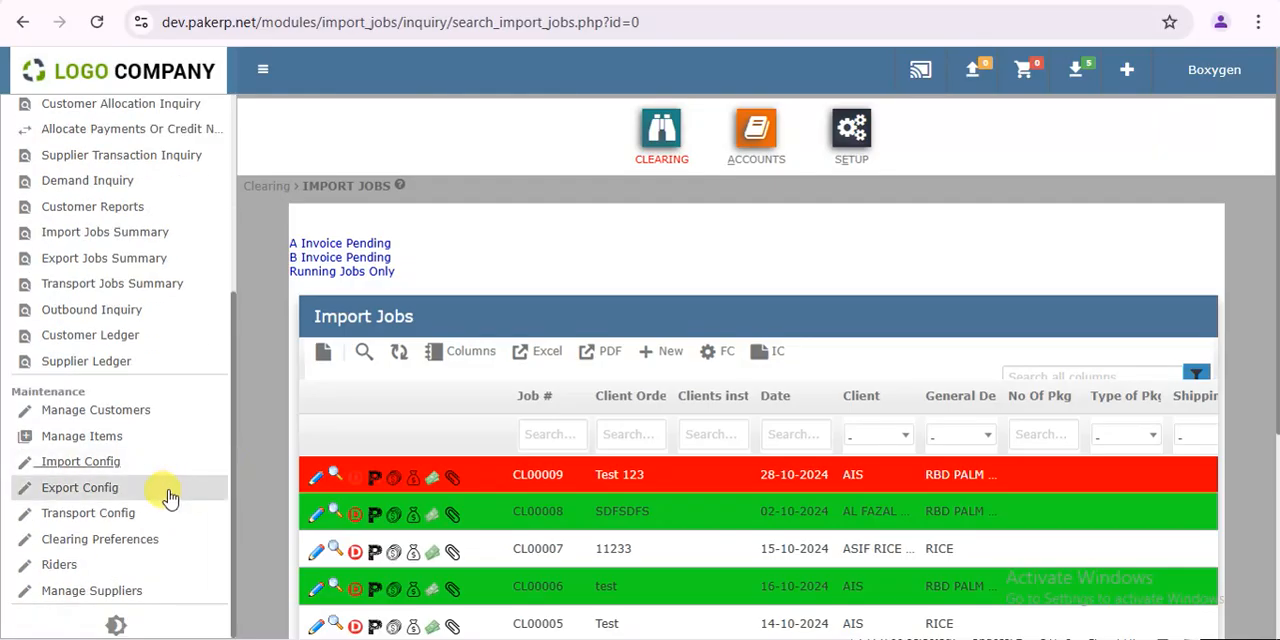
right_click(125, 467)
click(232, 234)
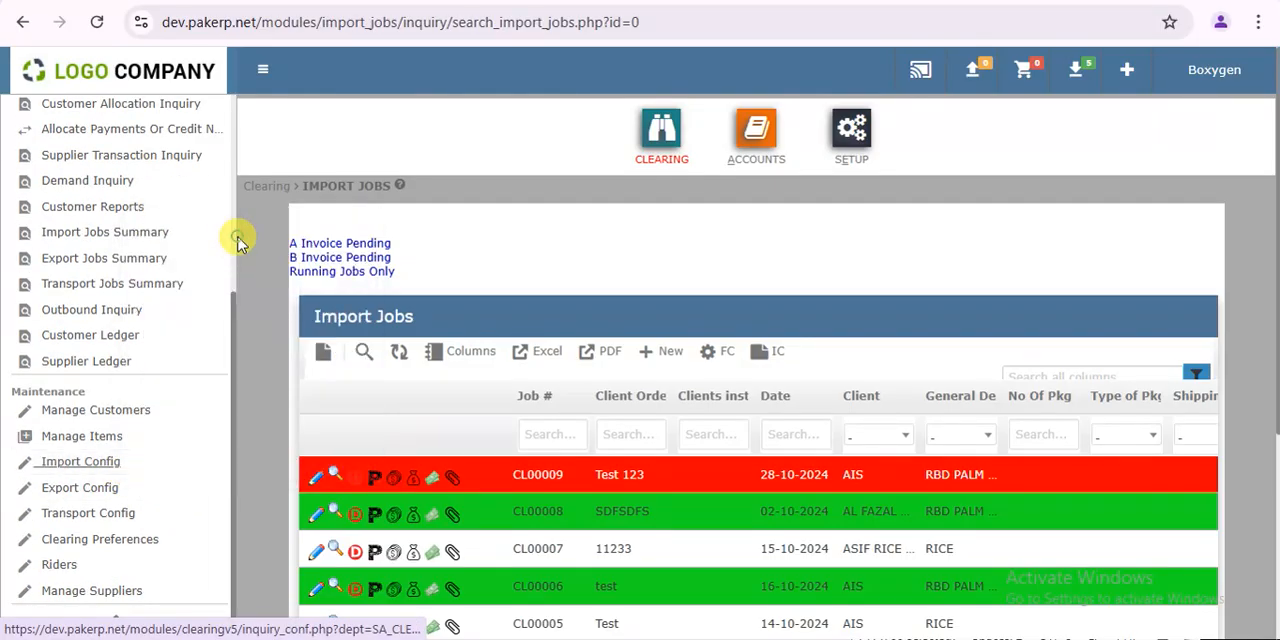
click(430, 2)
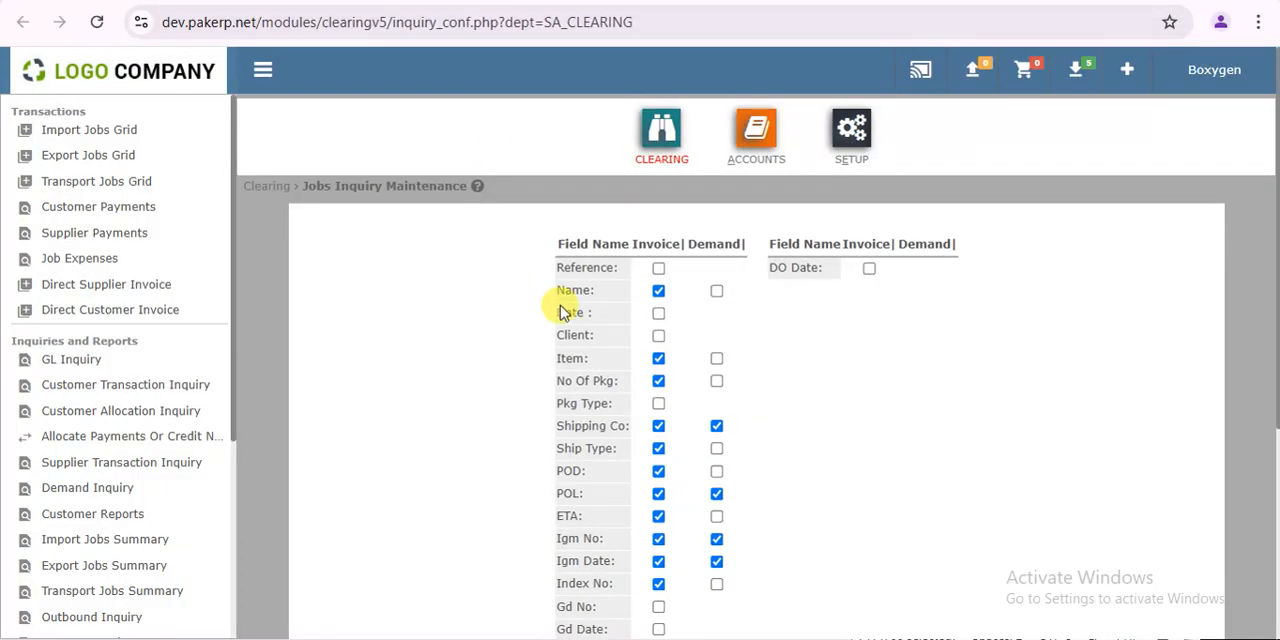
- Enable the Name, Item and No Of Pkg fields for demands and update the import configuration
click(718, 291)
click(717, 360)
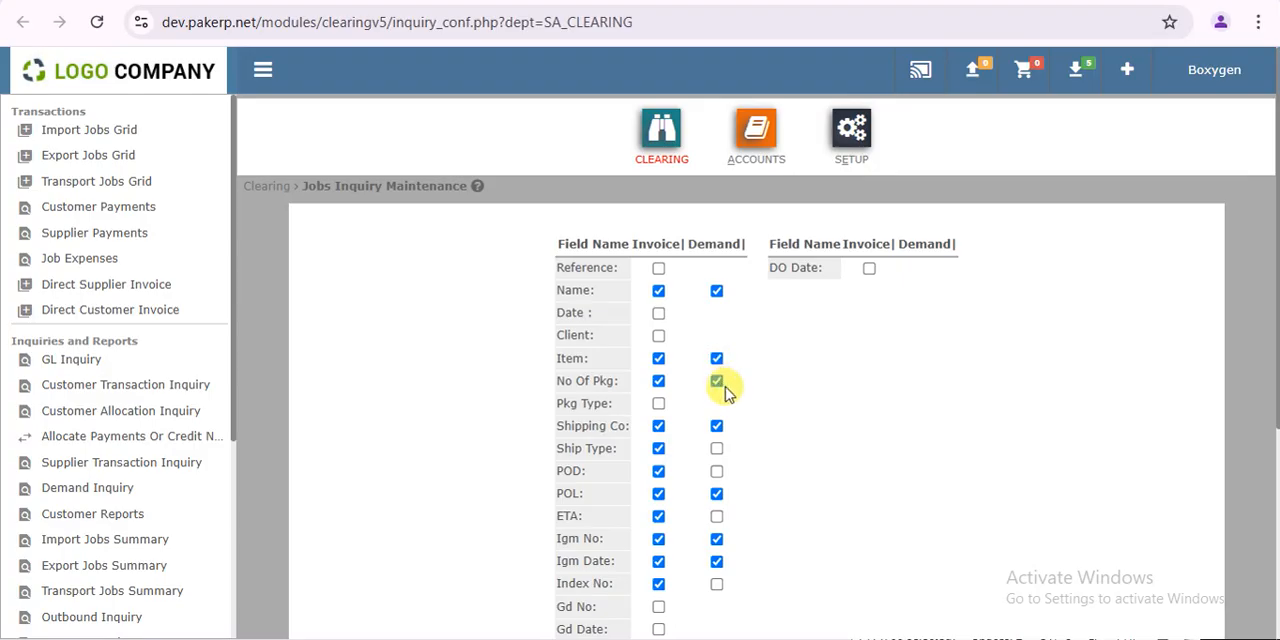
drag(1270, 337, 1266, 534)
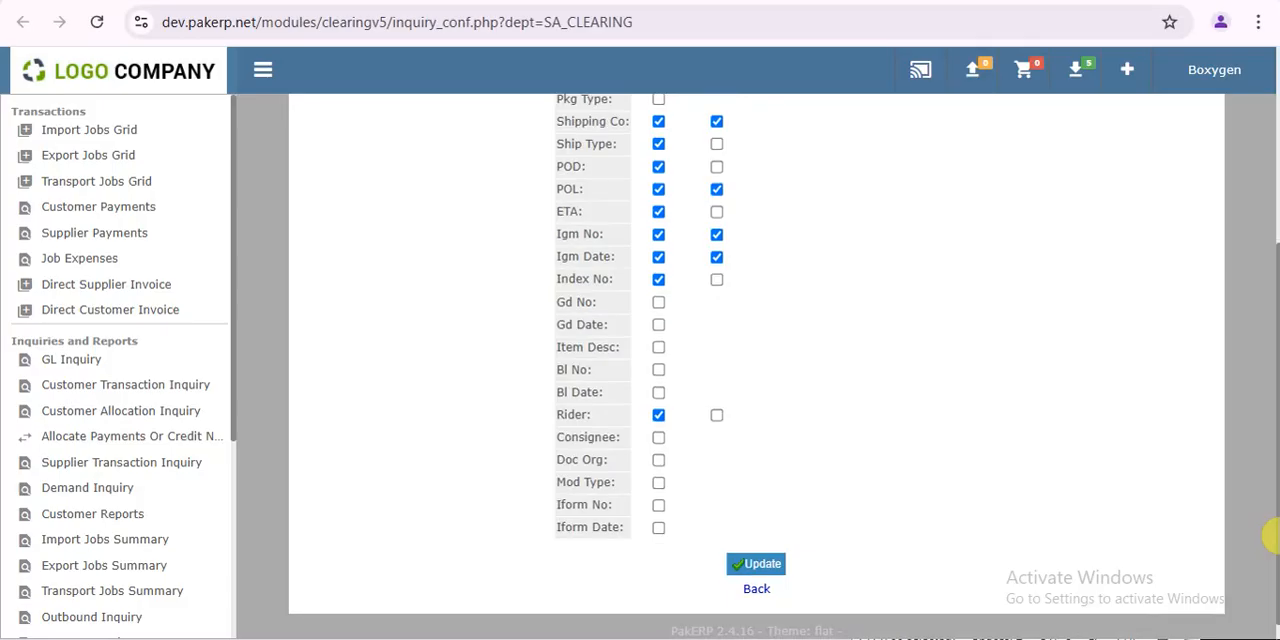
click(757, 565)
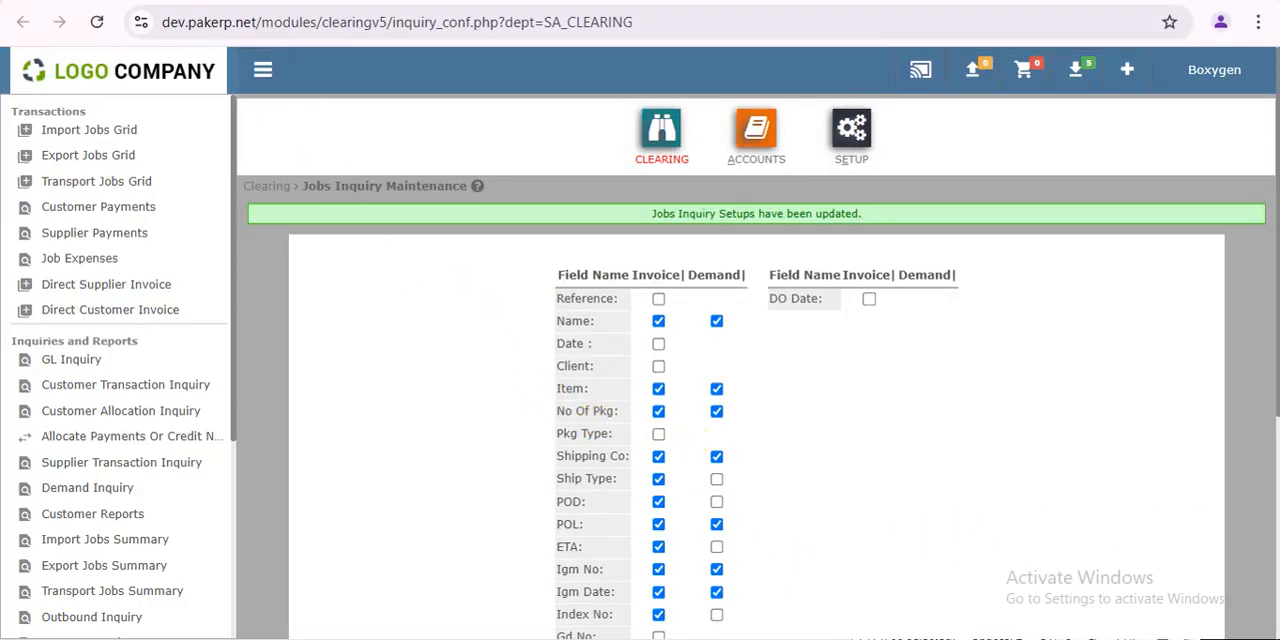
- Return to the import jobs grid, open the pay order entry for the Test 123 job, and check its demand and received amounts
click(240, 1)
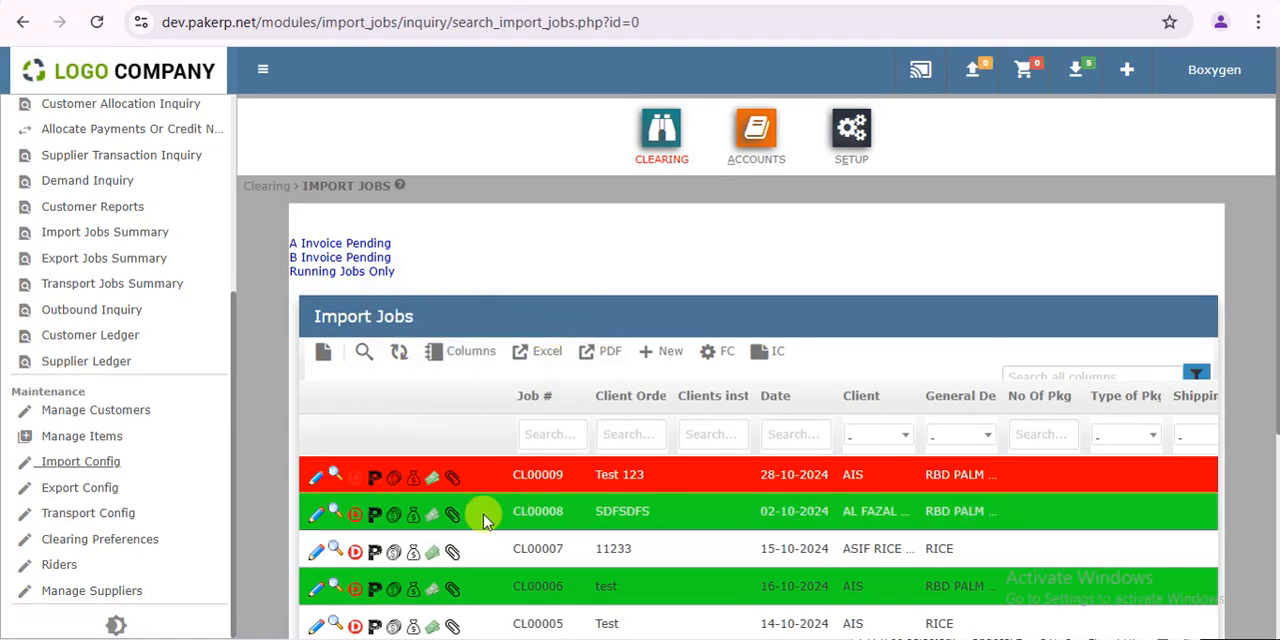
click(374, 478)
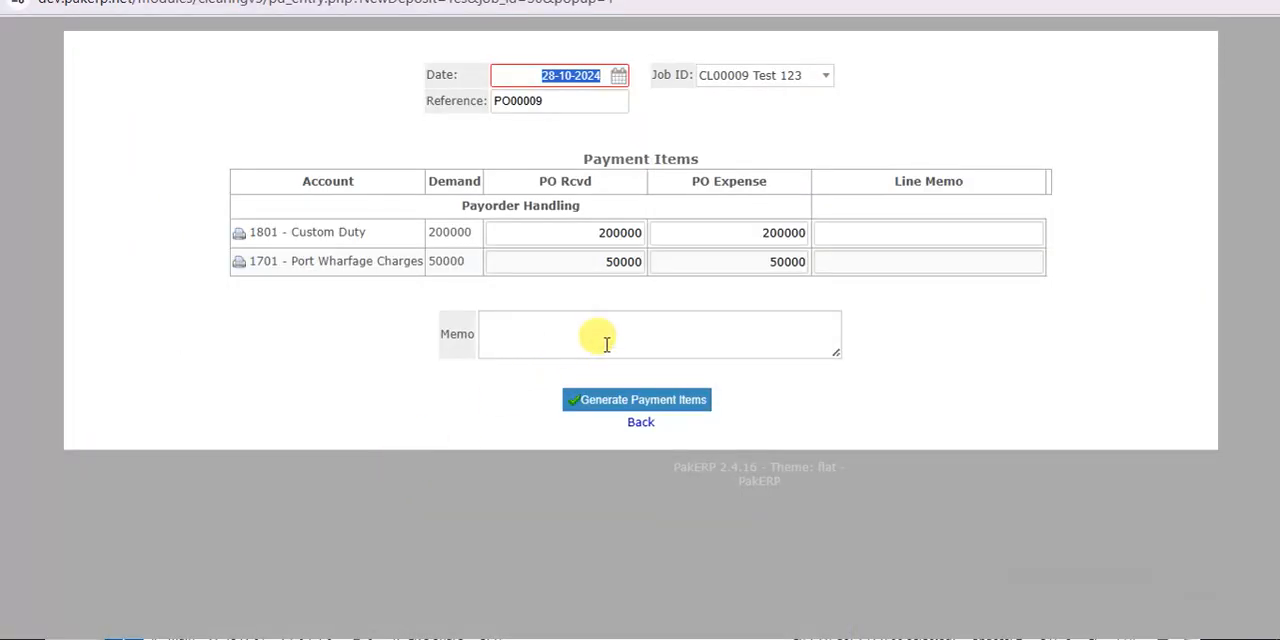
double_click(449, 236)
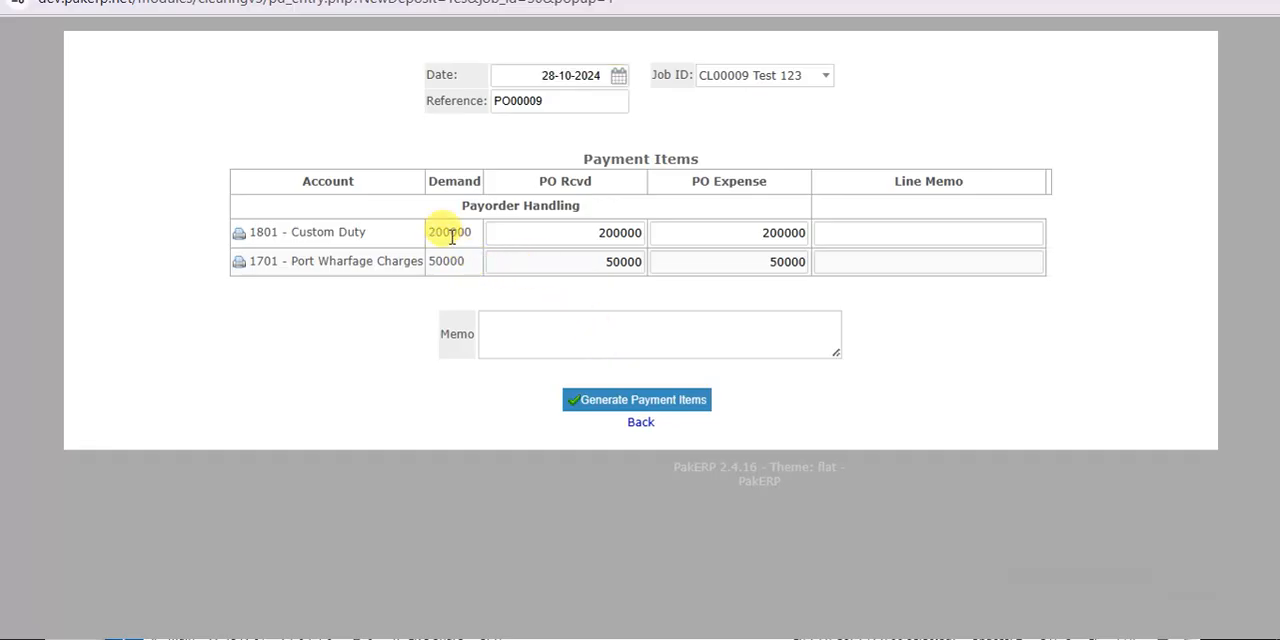
double_click(607, 233)
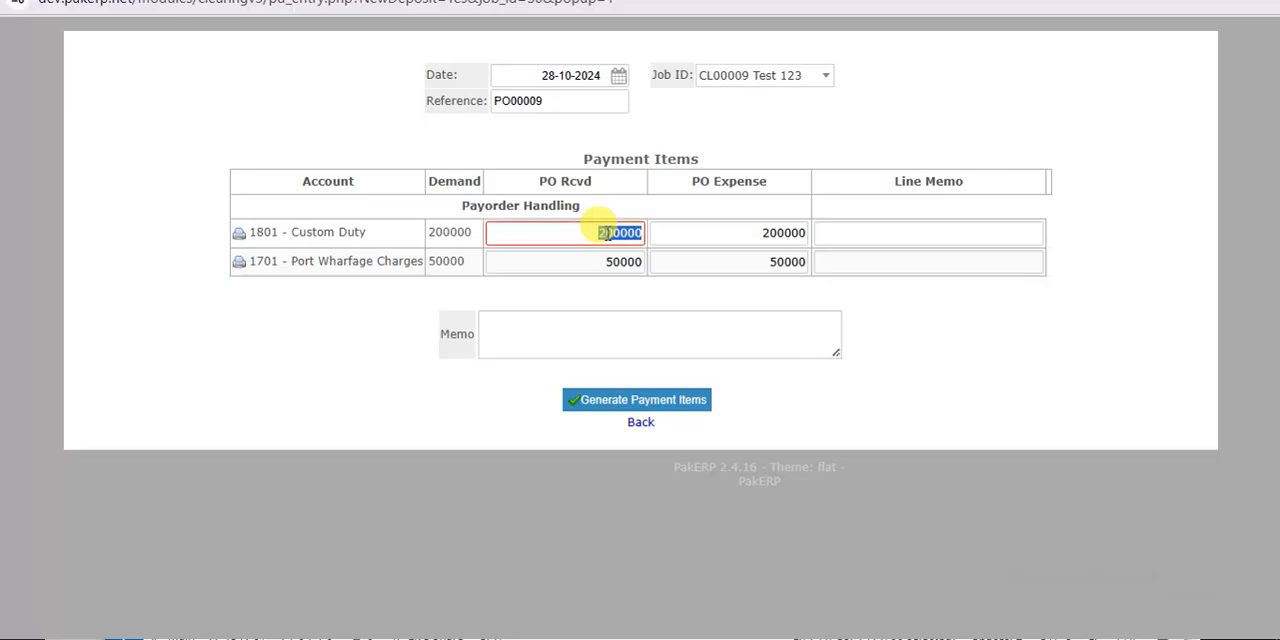
double_click(615, 262)
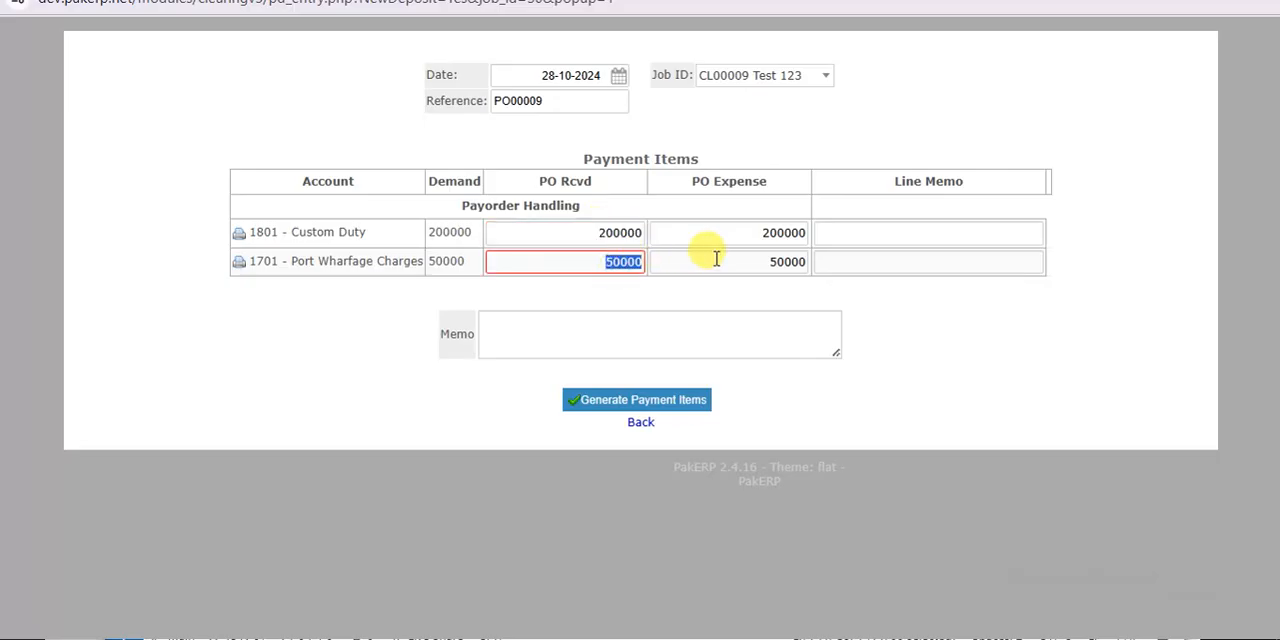
- Set the PO Expense to 195,000 for Custom Duty and 45,000 for Port Wharfage Charges, and generate the payment items
double_click(767, 234)
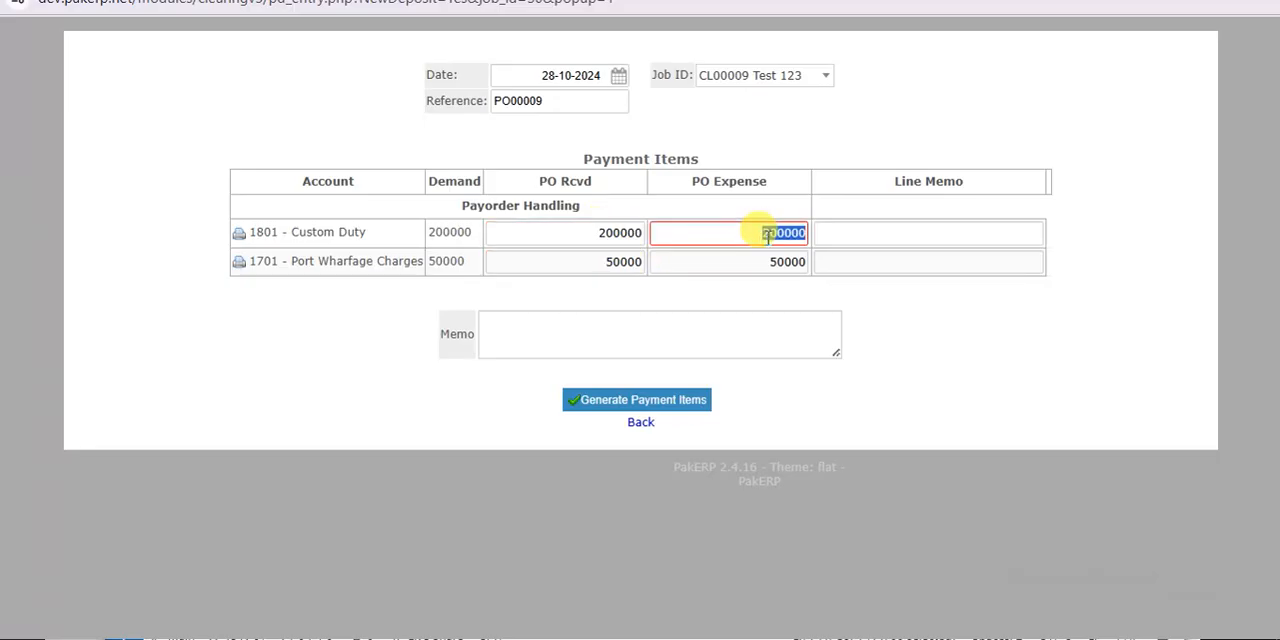
text(195,000)
key(Tab)
click(777, 262)
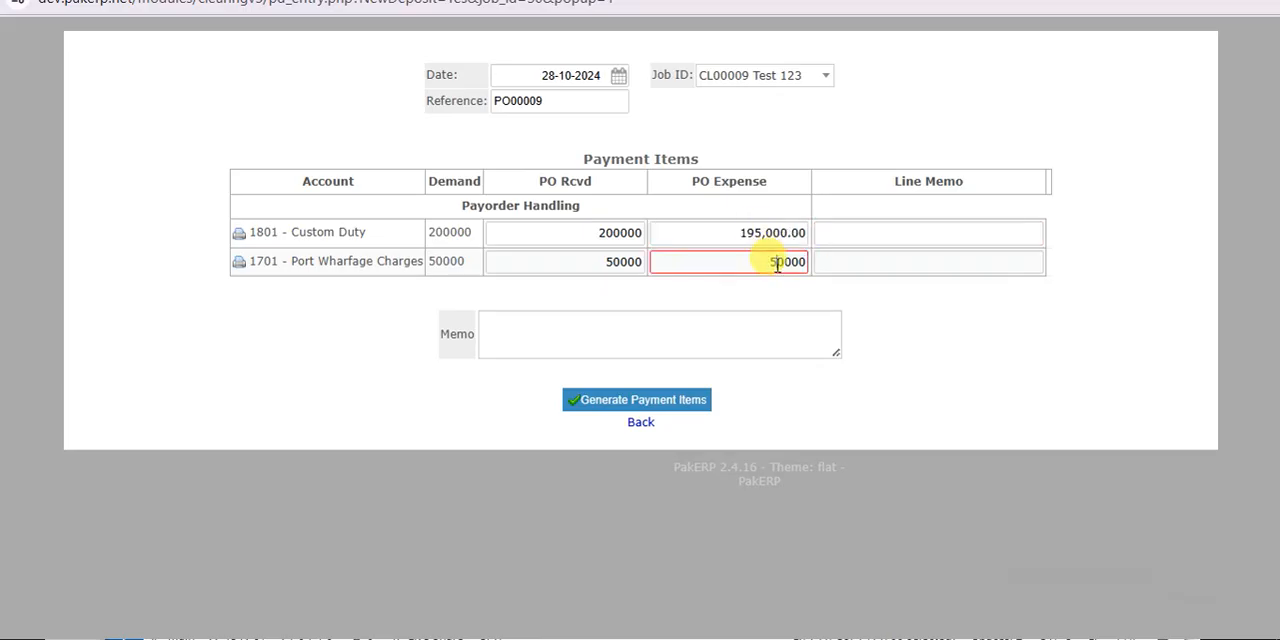
key(Tab)
click(665, 405)
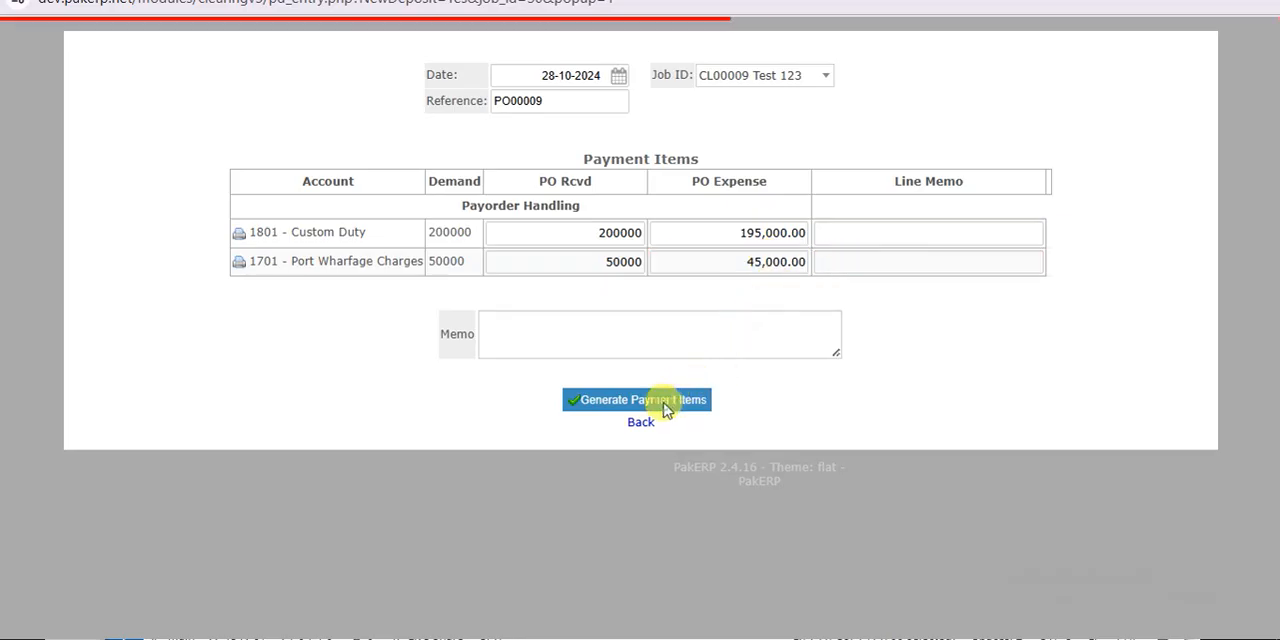
click(706, 560)
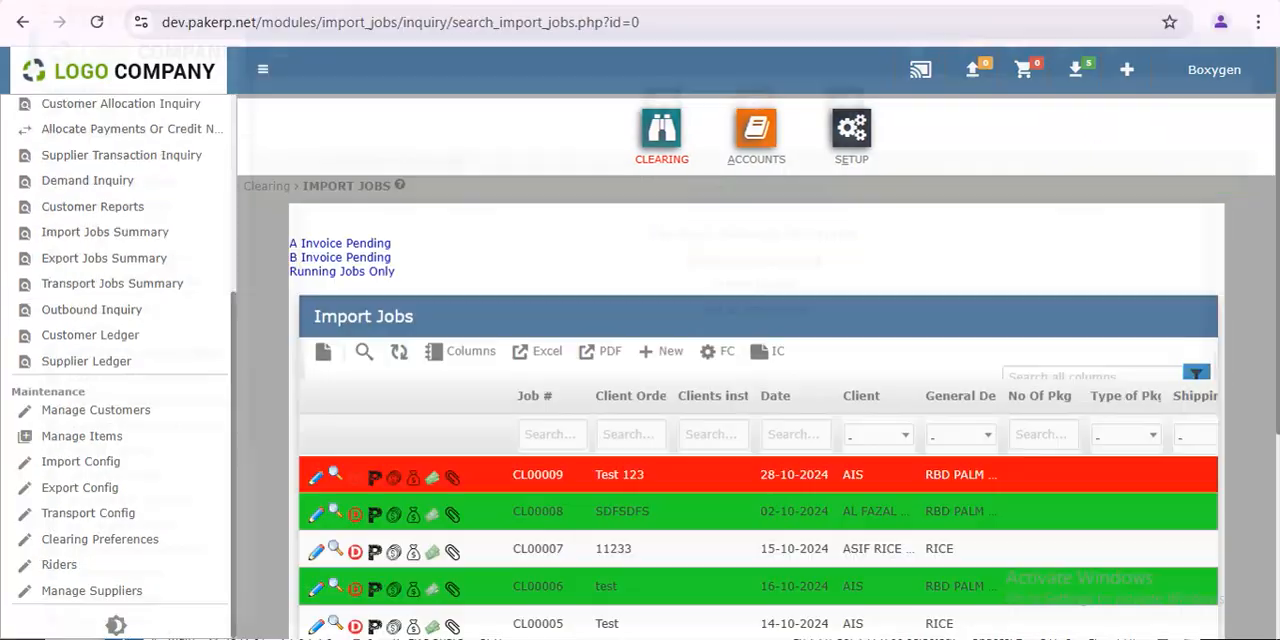
- Open job expenses for the Test 123 job and enter 5,000 for DO Charges and 2,000 for Shipping LOLO Charges
click(395, 480)
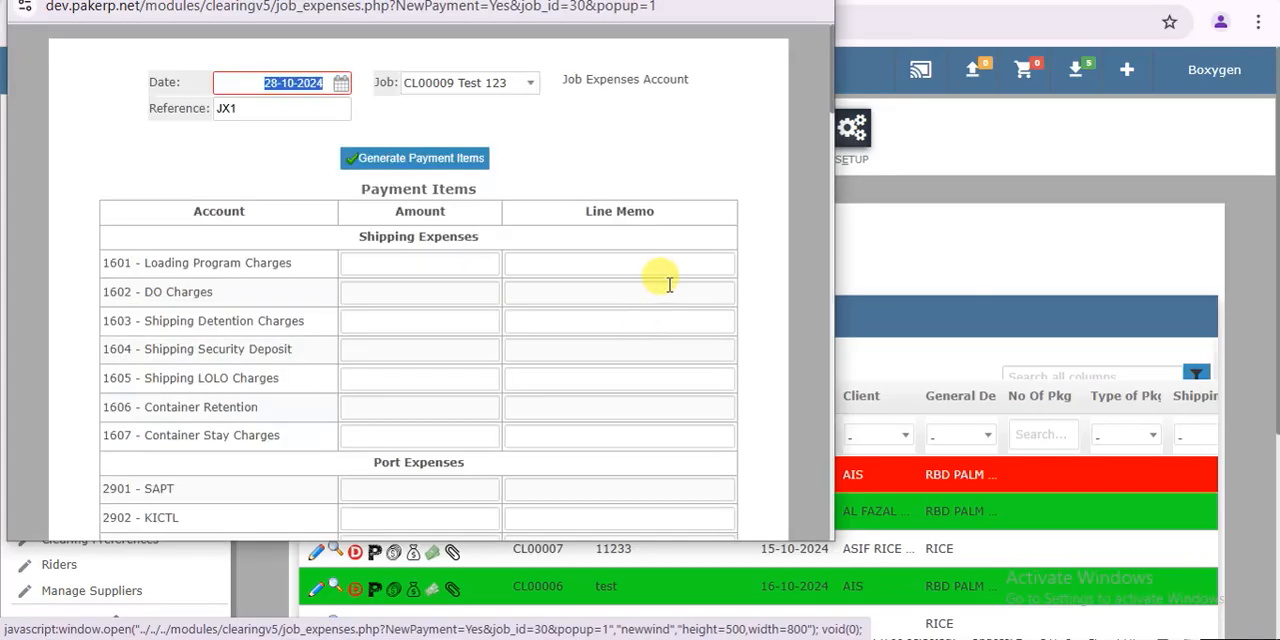
click(765, 0)
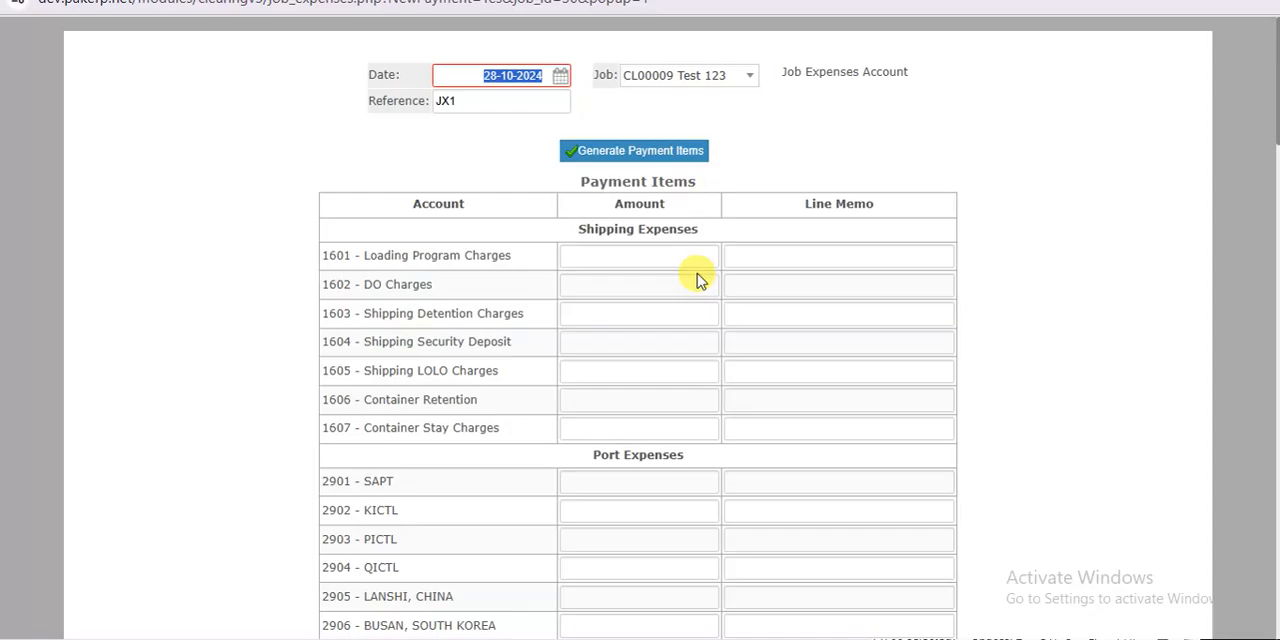
click(658, 285)
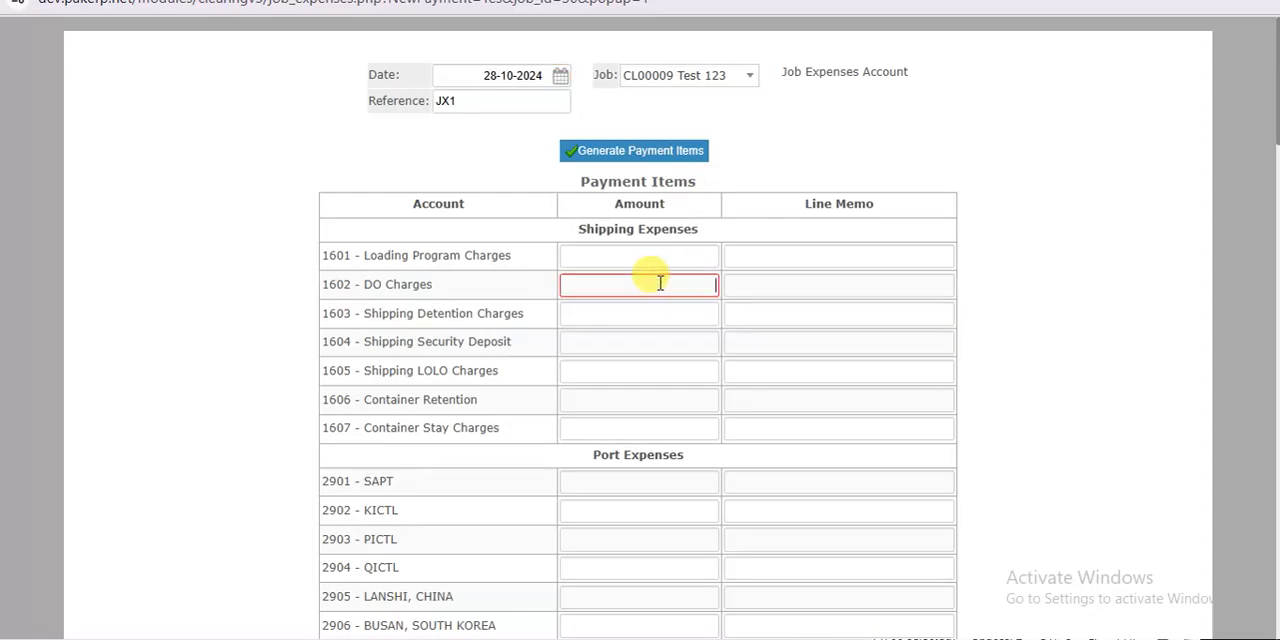
key(Tab)
key(Tab)
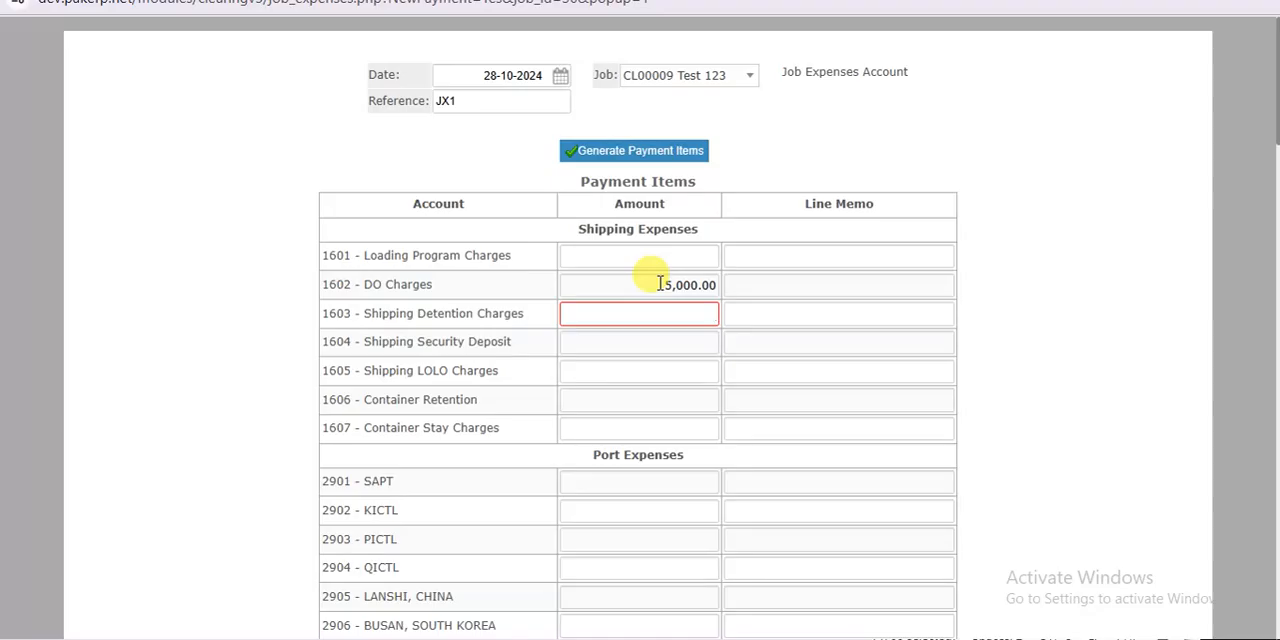
click(666, 373)
text(2,000)
key(Tab)
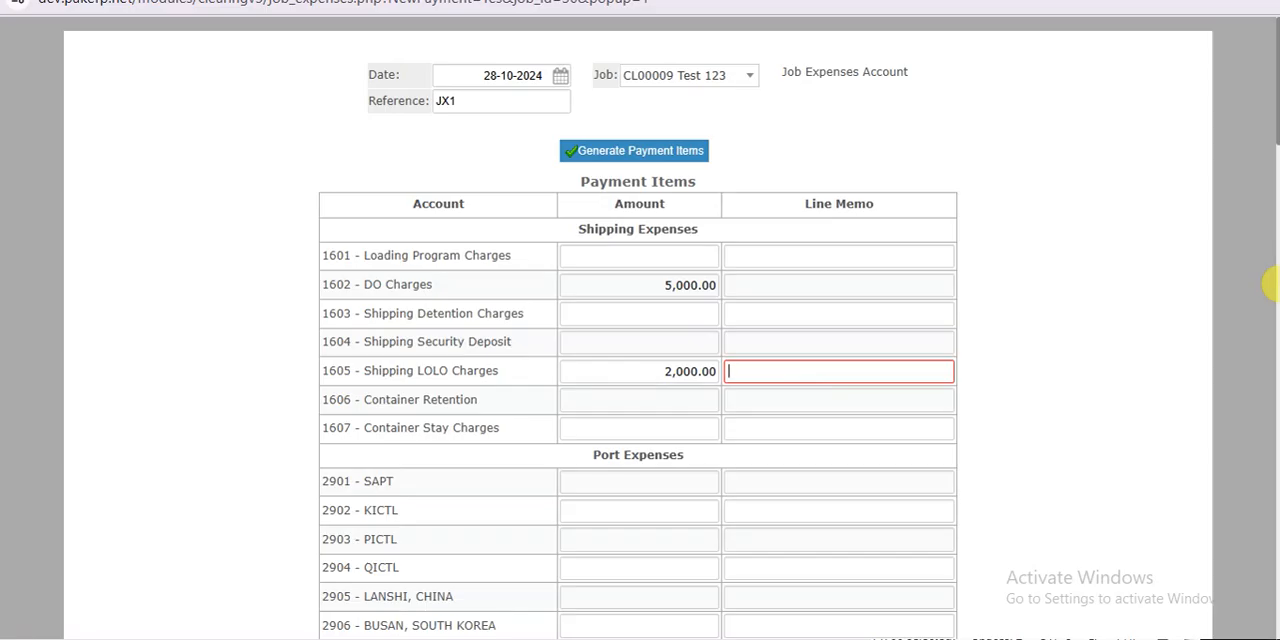
- Generate the payment items for the job expenses and return to the import jobs grid
scroll(1270, 284, down, 5)
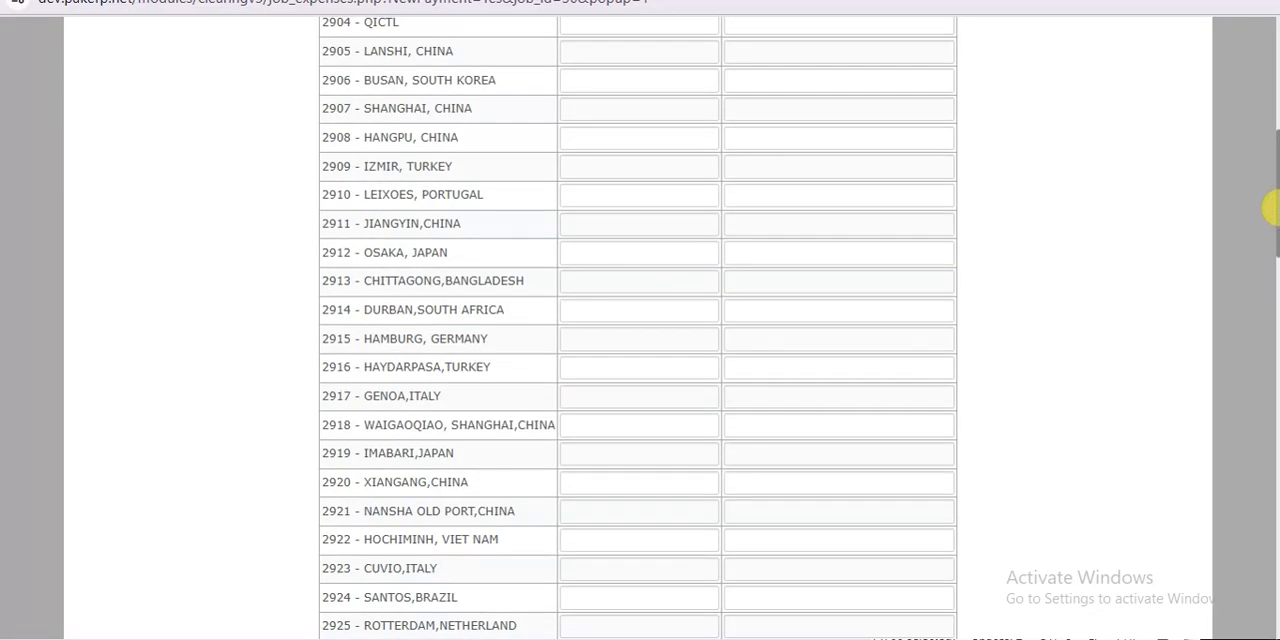
scroll(1270, 190, up, 5)
click(660, 88)
click(714, 151)
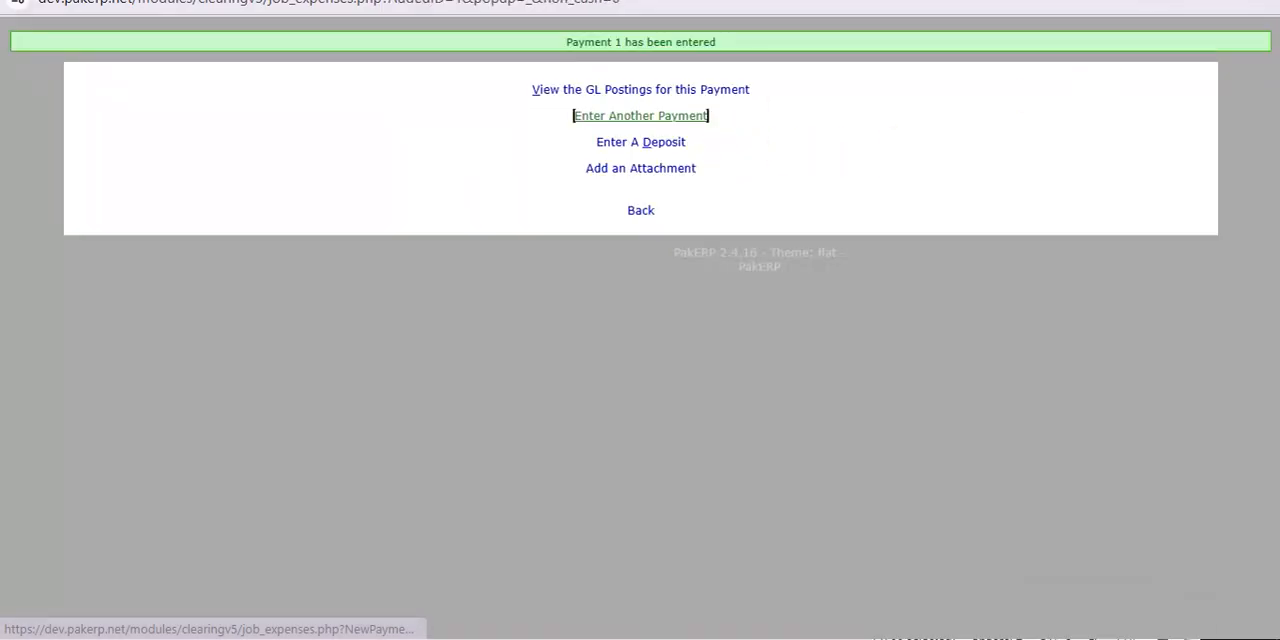
click(1258, 1)
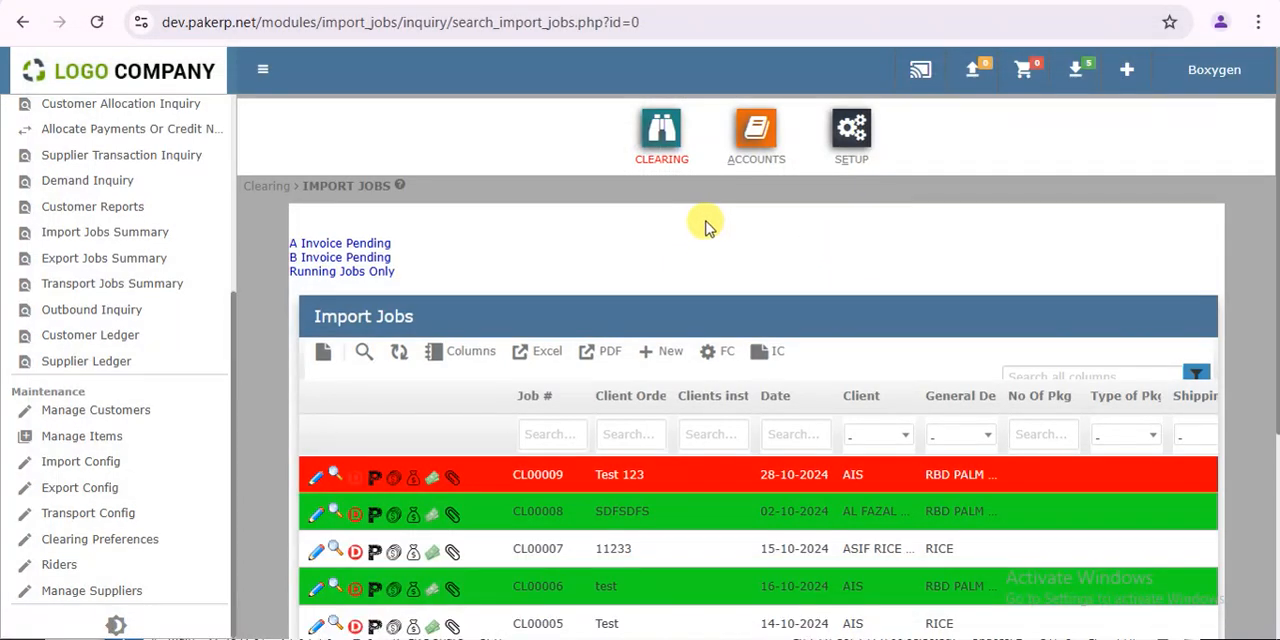
- Open a sales invoice for the Test 123 job, place it with the existing charges, and open its printable document
click(413, 482)
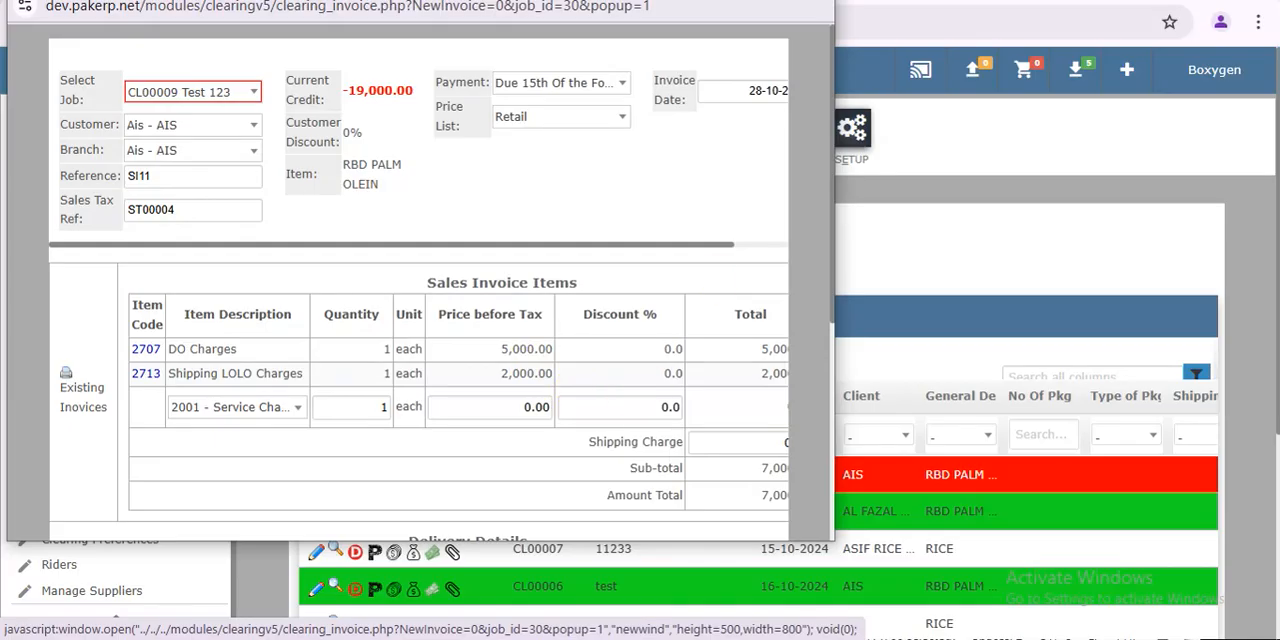
click(772, 1)
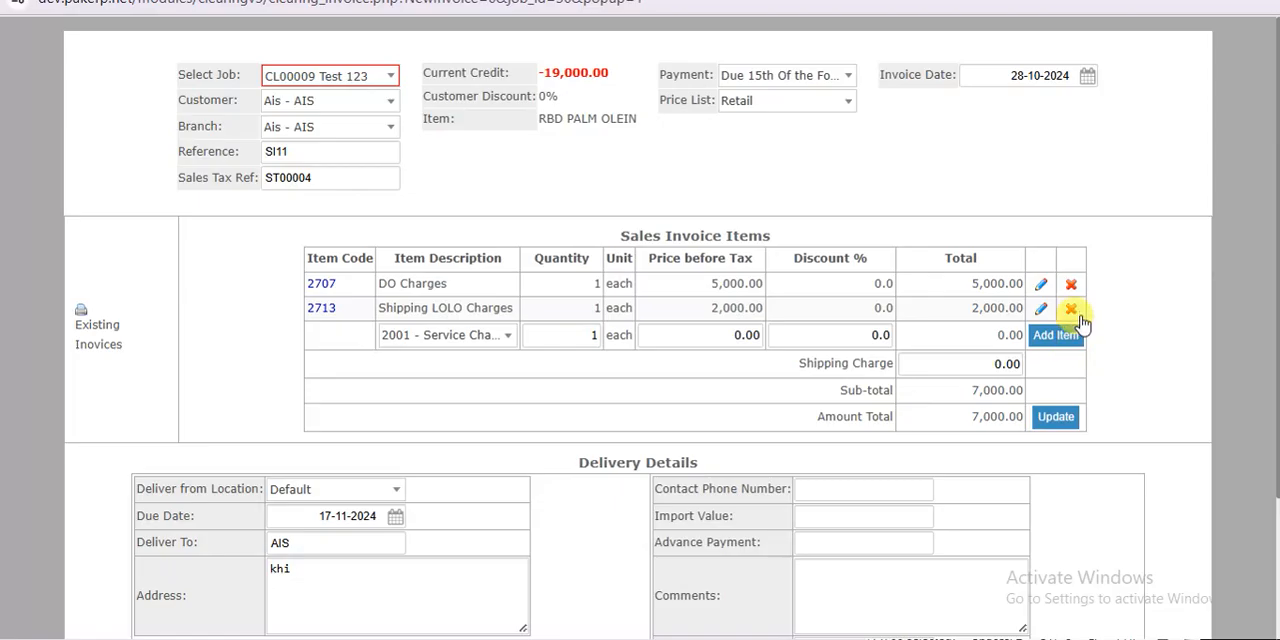
scroll(1270, 541, down, 2)
scroll(1260, 555, up, 2)
scroll(1245, 575, down, 2)
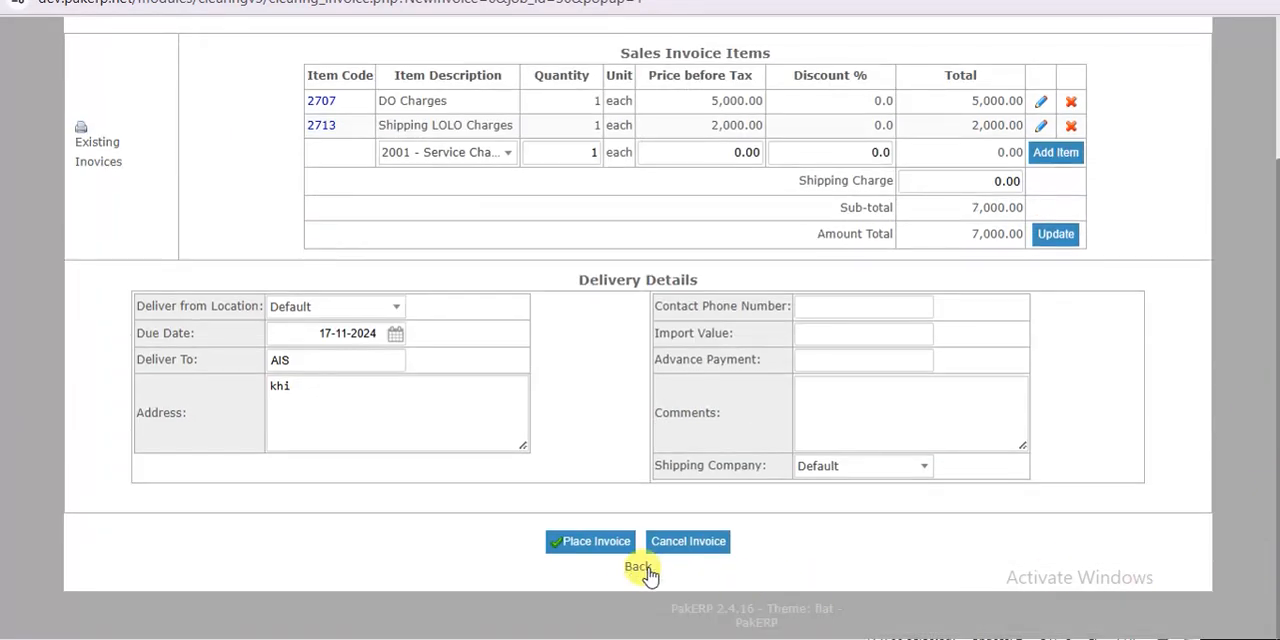
click(593, 548)
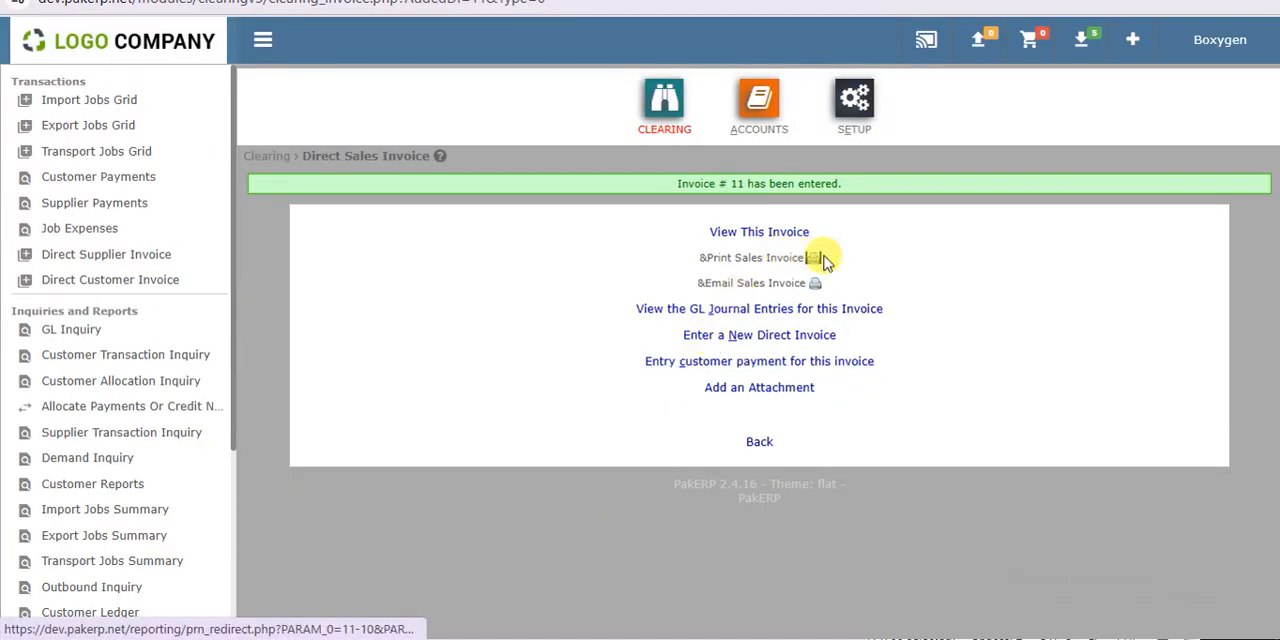
click(816, 258)
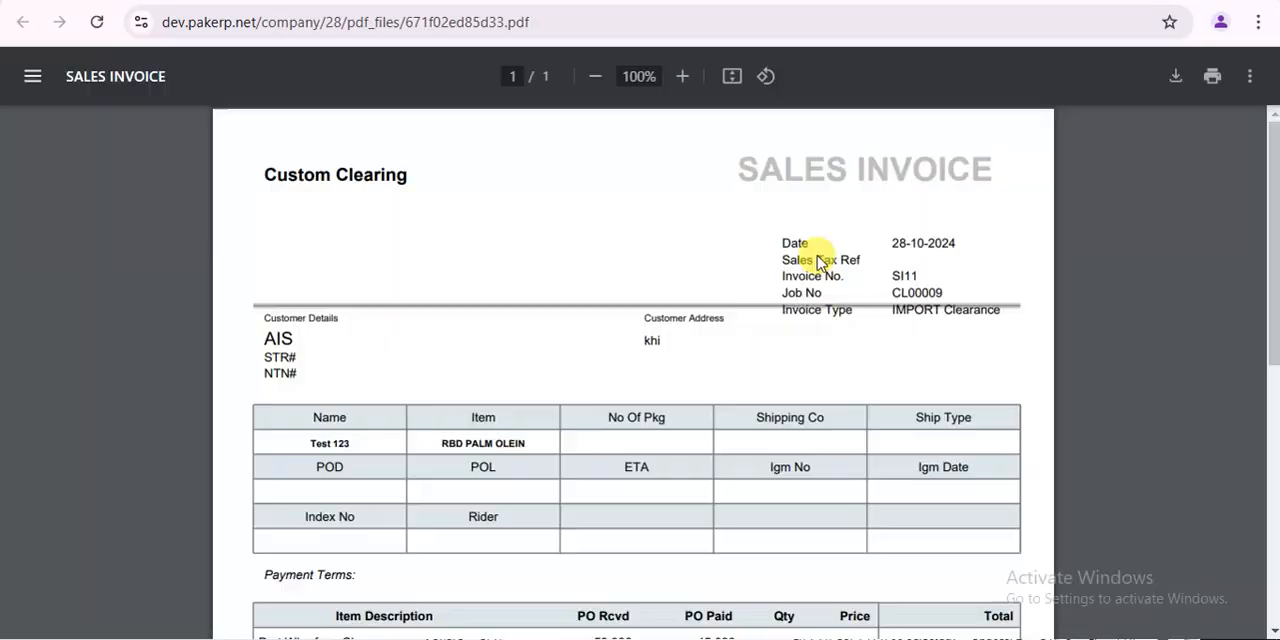
- Examine the received and paid pay order amounts and the Port Refund line on the printable sales invoice
click(1272, 440)
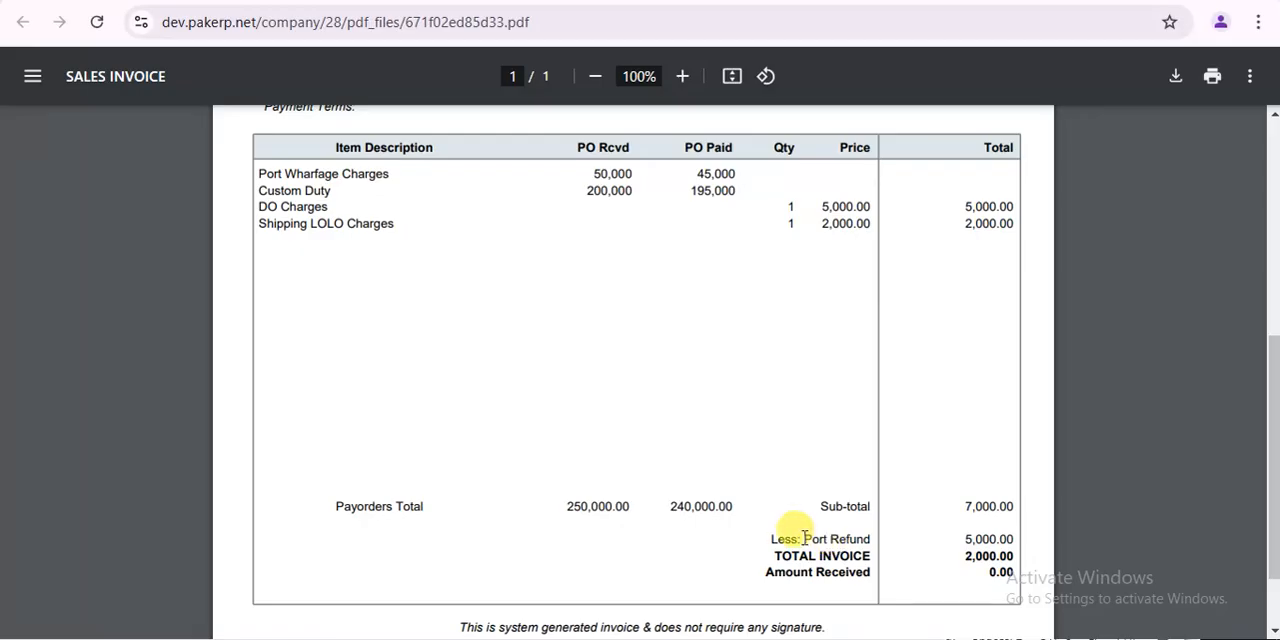
drag(771, 540, 1010, 538)
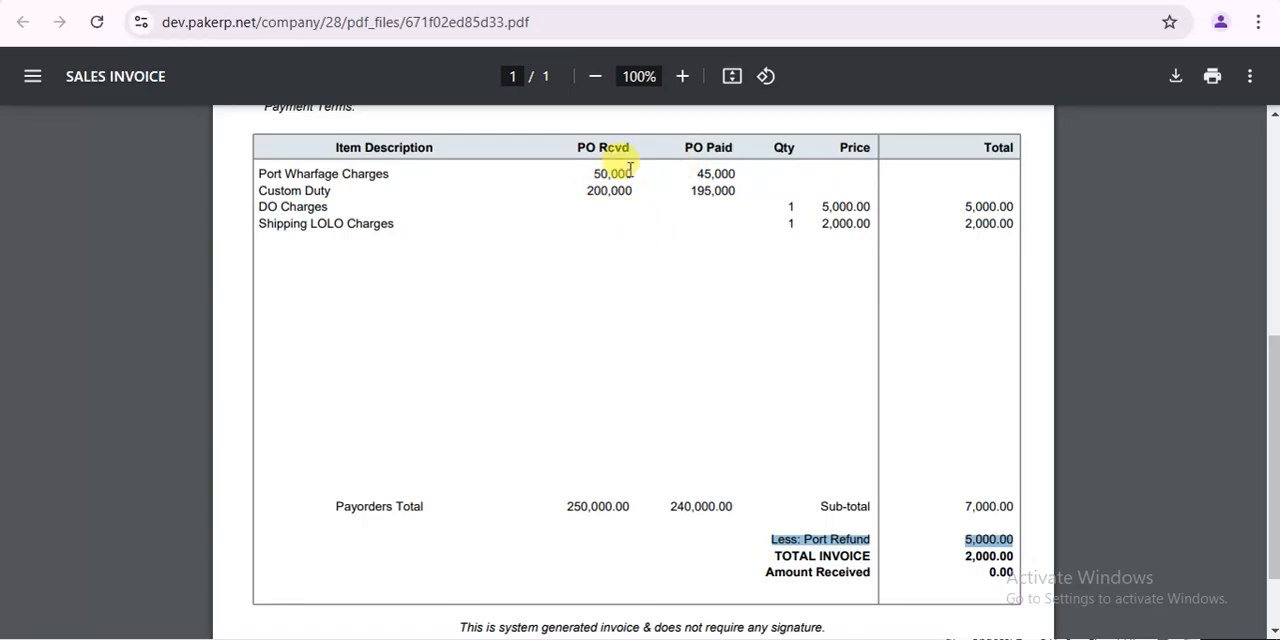
drag(698, 174, 728, 172)
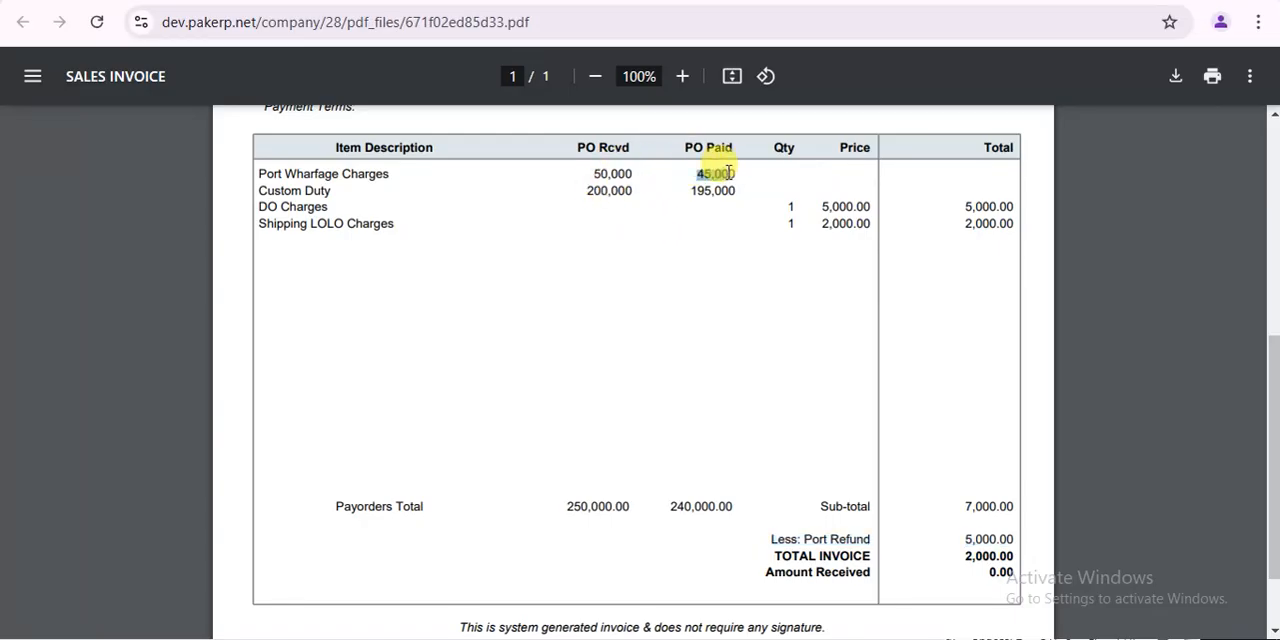
drag(768, 538, 1031, 537)
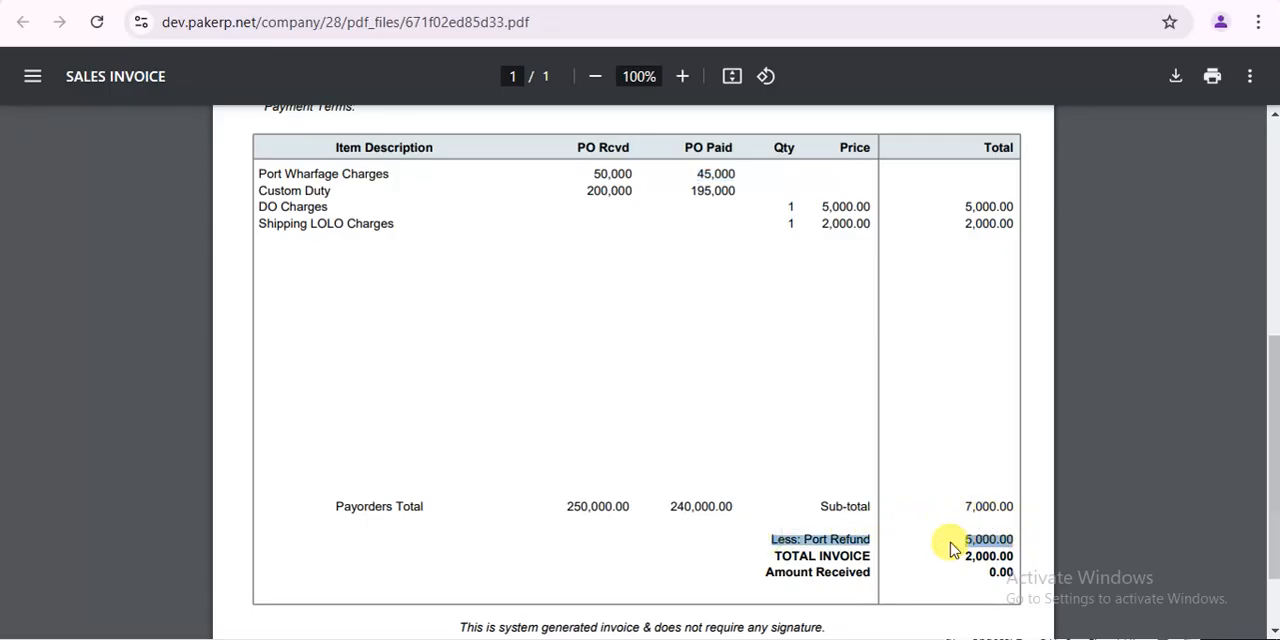
- Try to add one 2003 - Service Charges 15 item at 1,000 to another sales invoice for the Test 123 job
drag(1272, 497, 1271, 263)
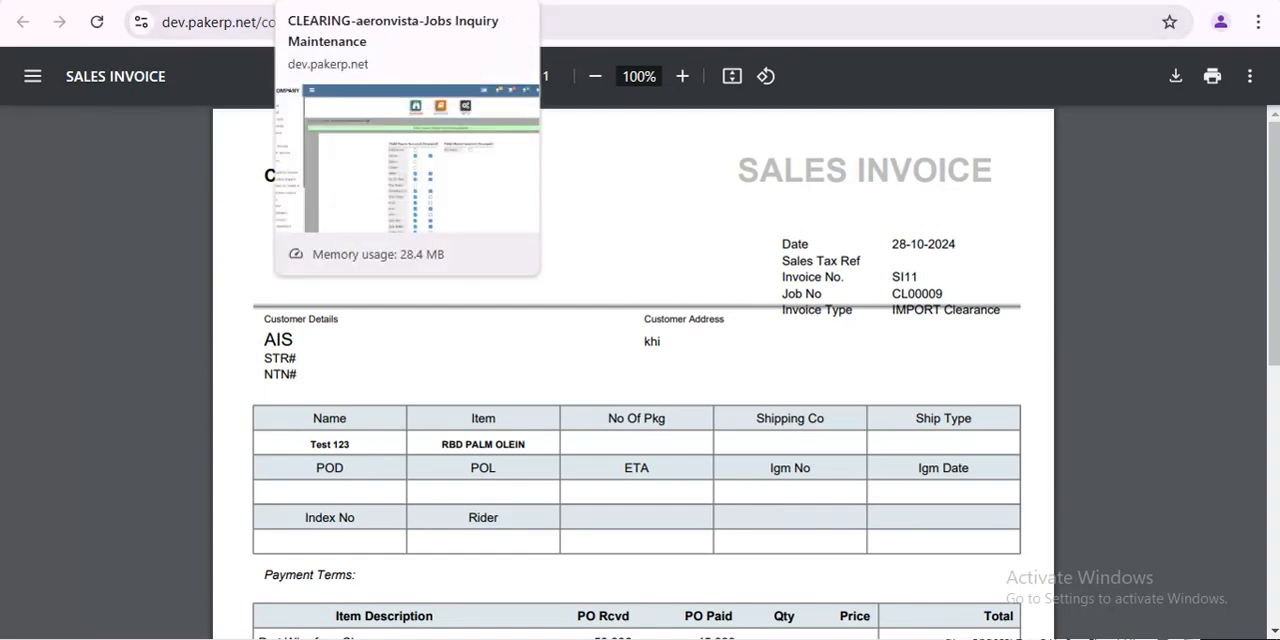
click(470, 1)
click(240, 1)
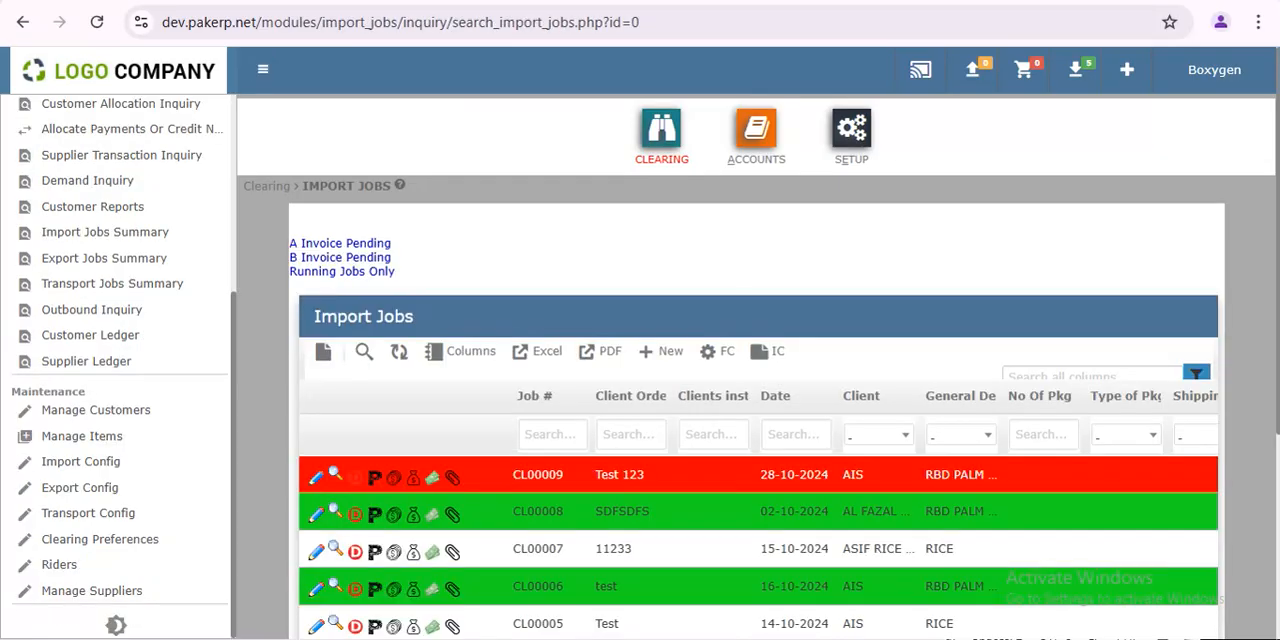
click(415, 481)
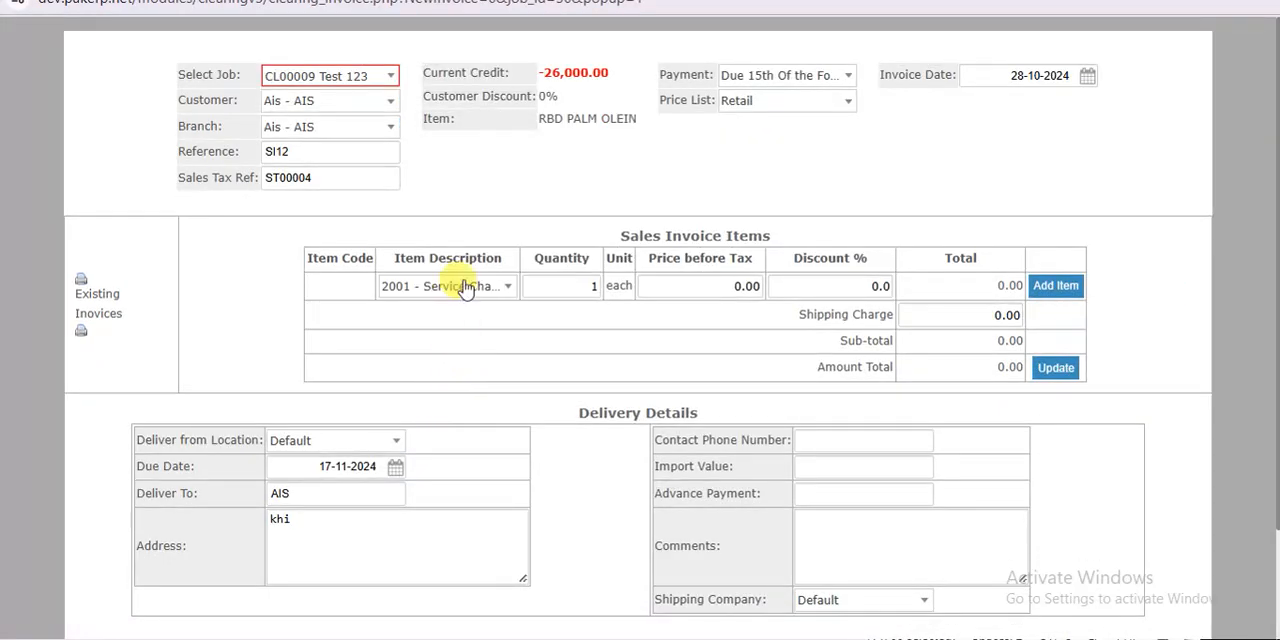
click(465, 289)
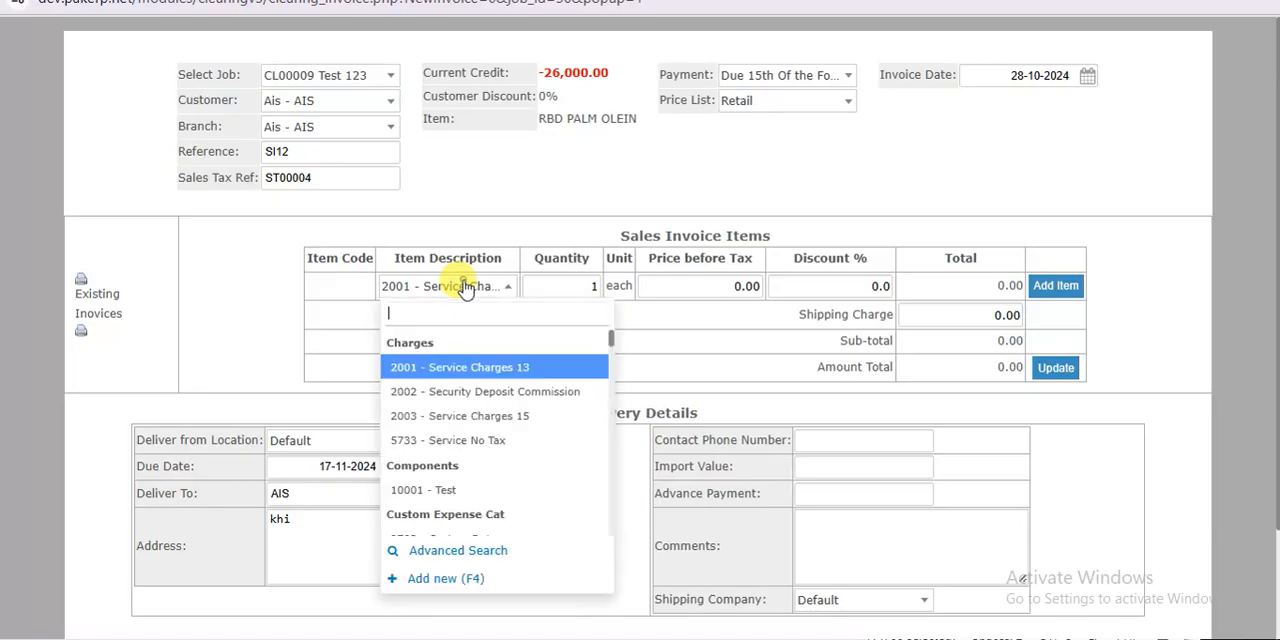
click(503, 416)
key(Tab)
key(Tab)
key(Tab)
key(Tab)
key(Return)
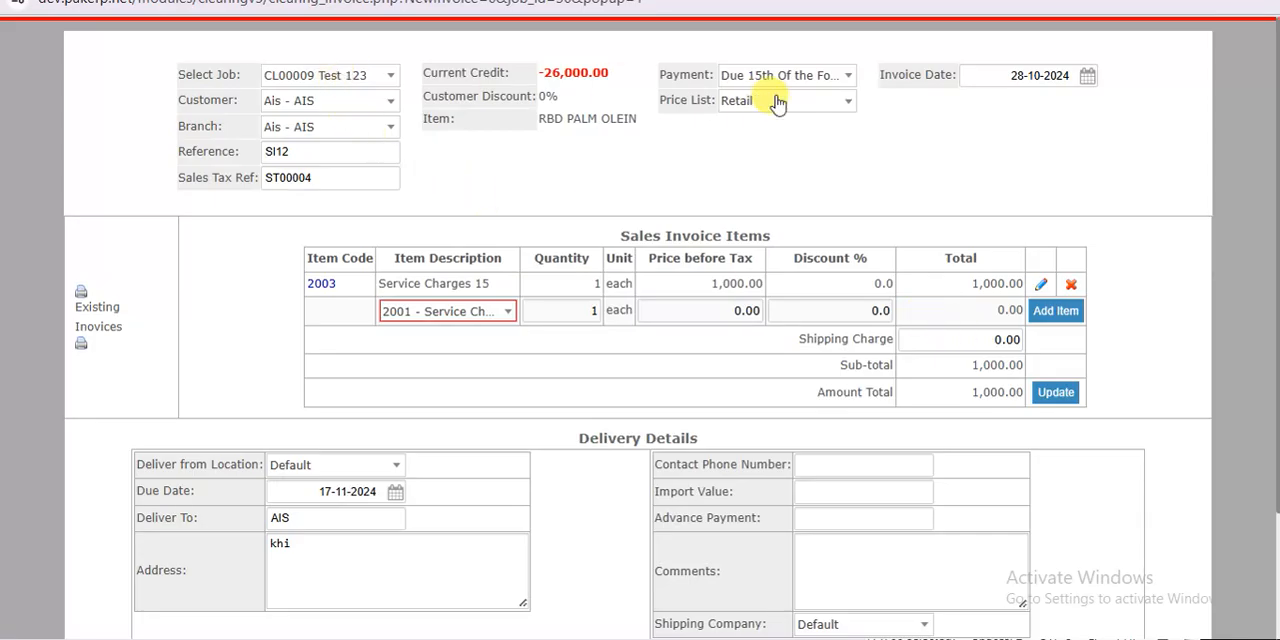
key(ctrl+w)
click(734, 122)
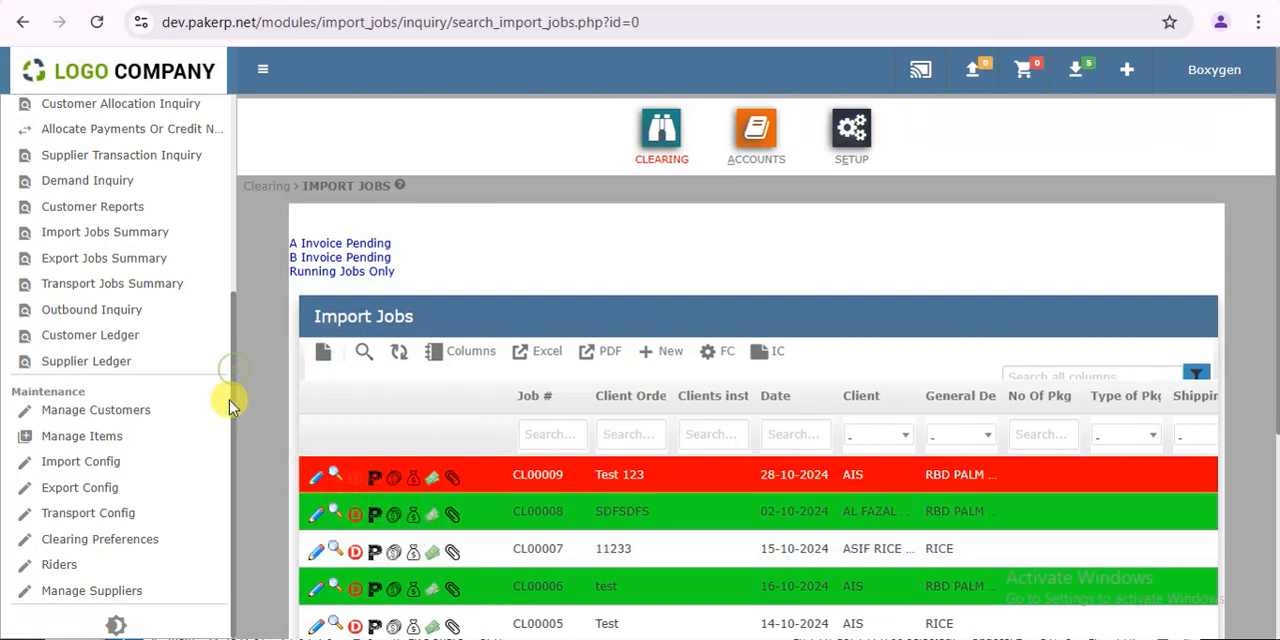
- Open the AIS customer's branch for editing from customer maintenance
click(100, 410)
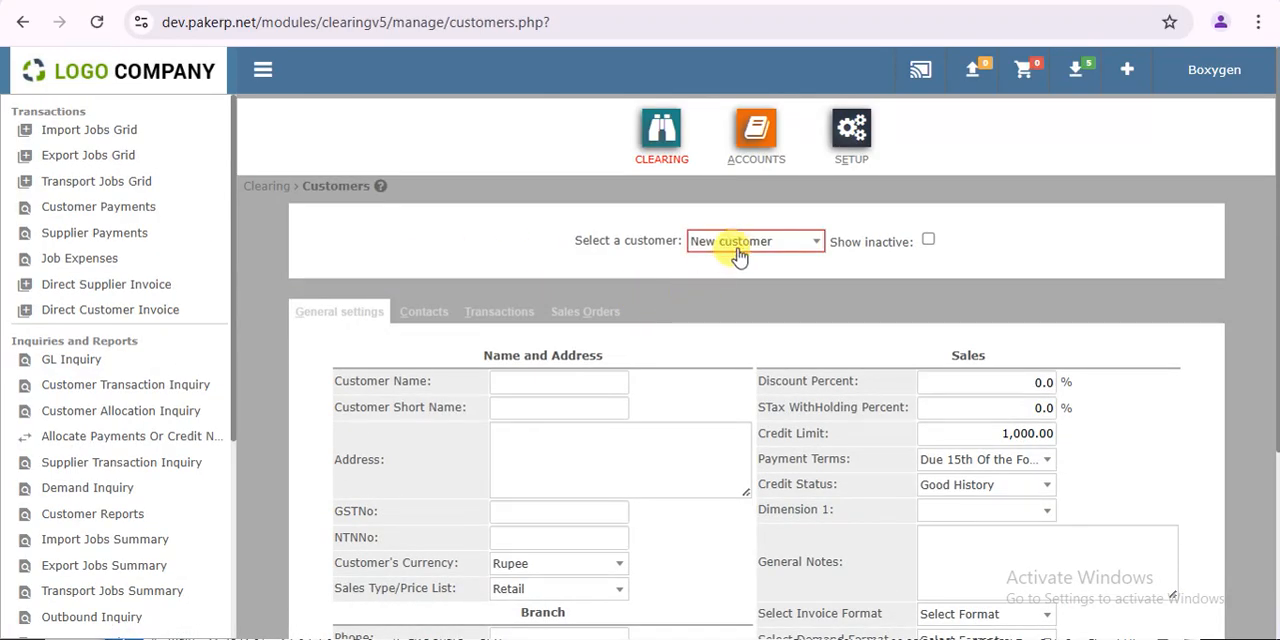
click(737, 254)
click(741, 347)
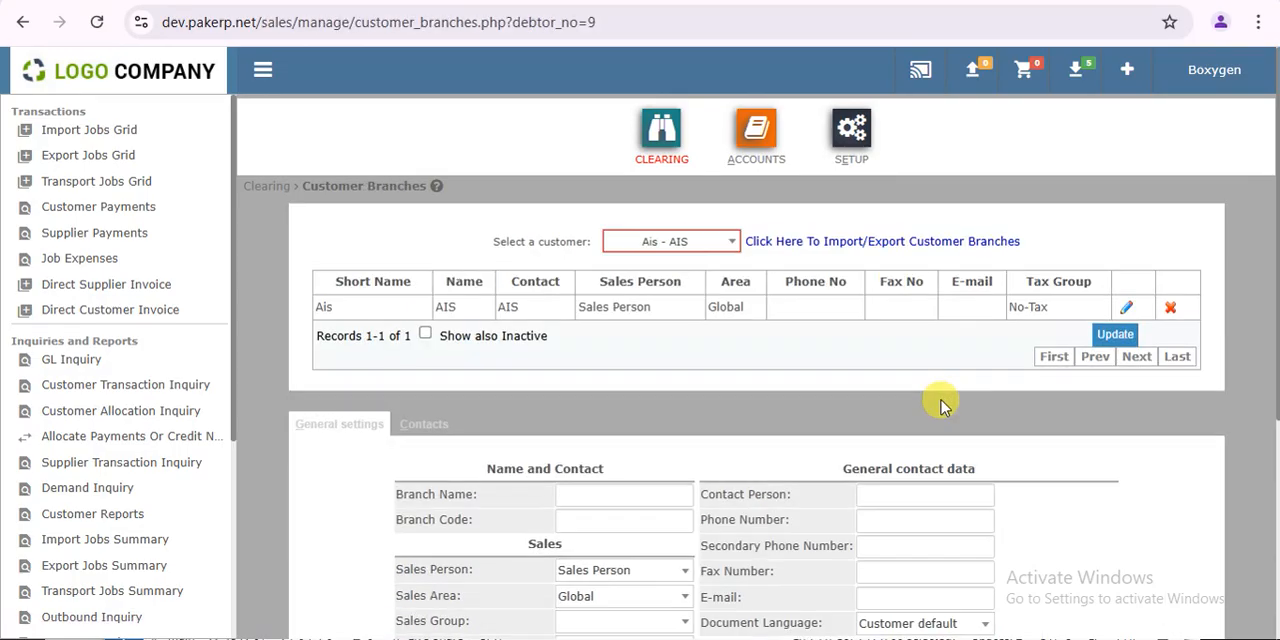
double_click(1029, 306)
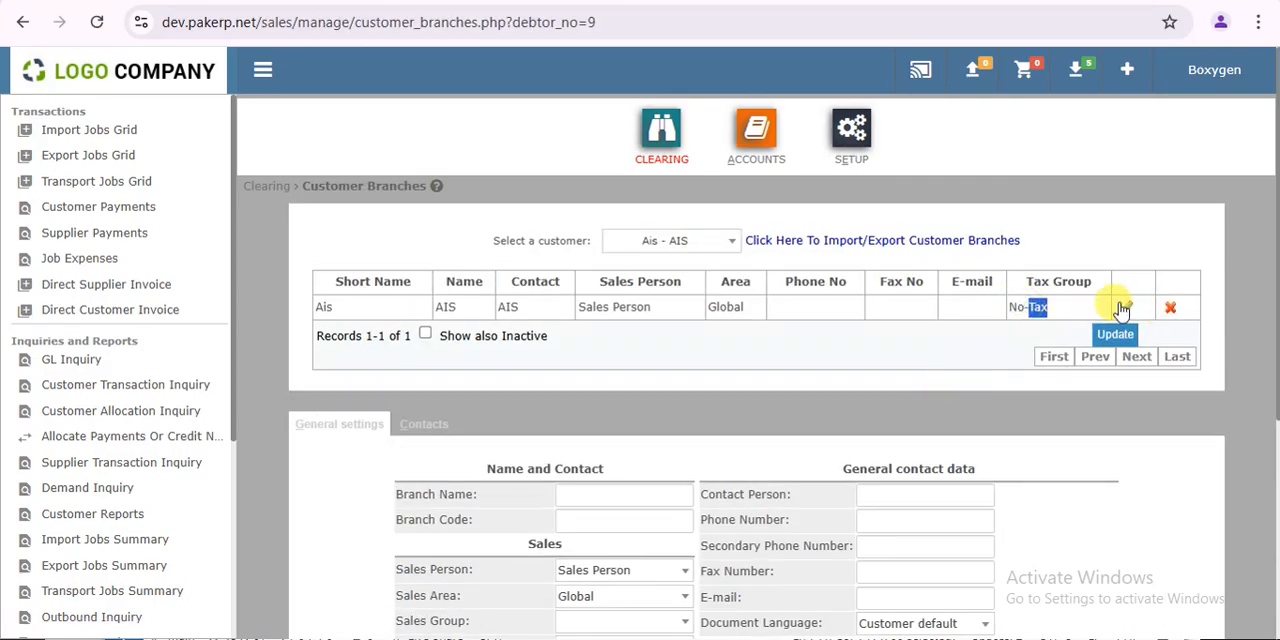
click(1124, 308)
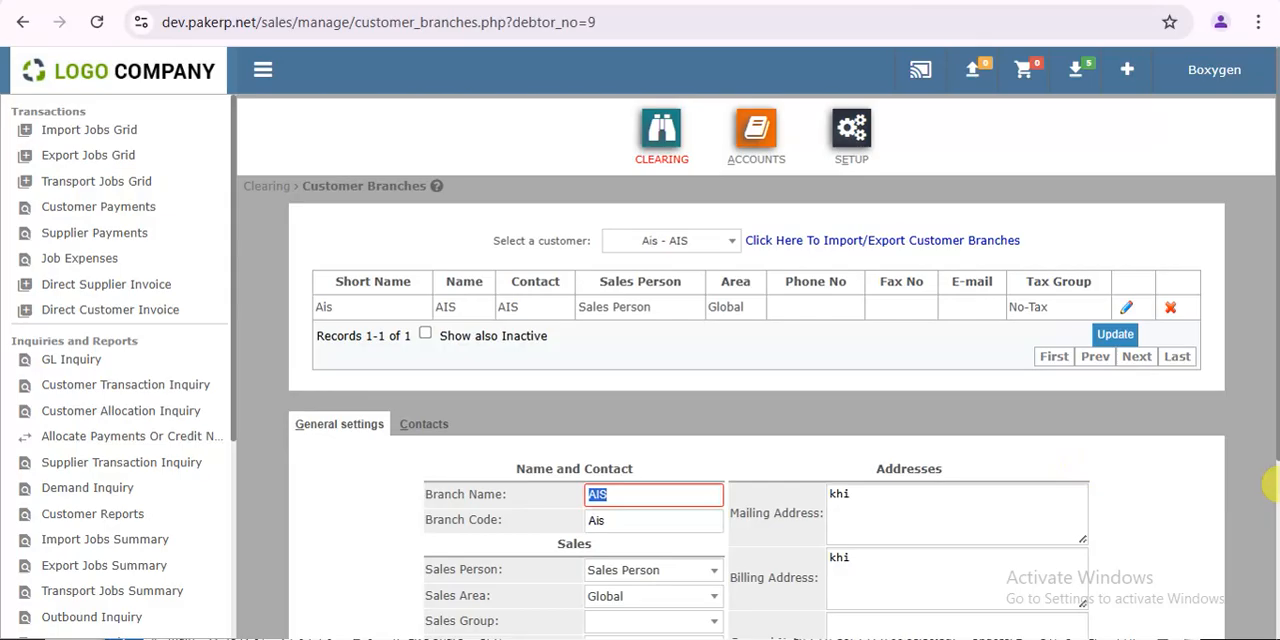
- Change the AIS branch's tax group to Tax-Applicable and save the branch
scroll(1093, 463, down, 3)
click(660, 450)
click(662, 523)
click(724, 531)
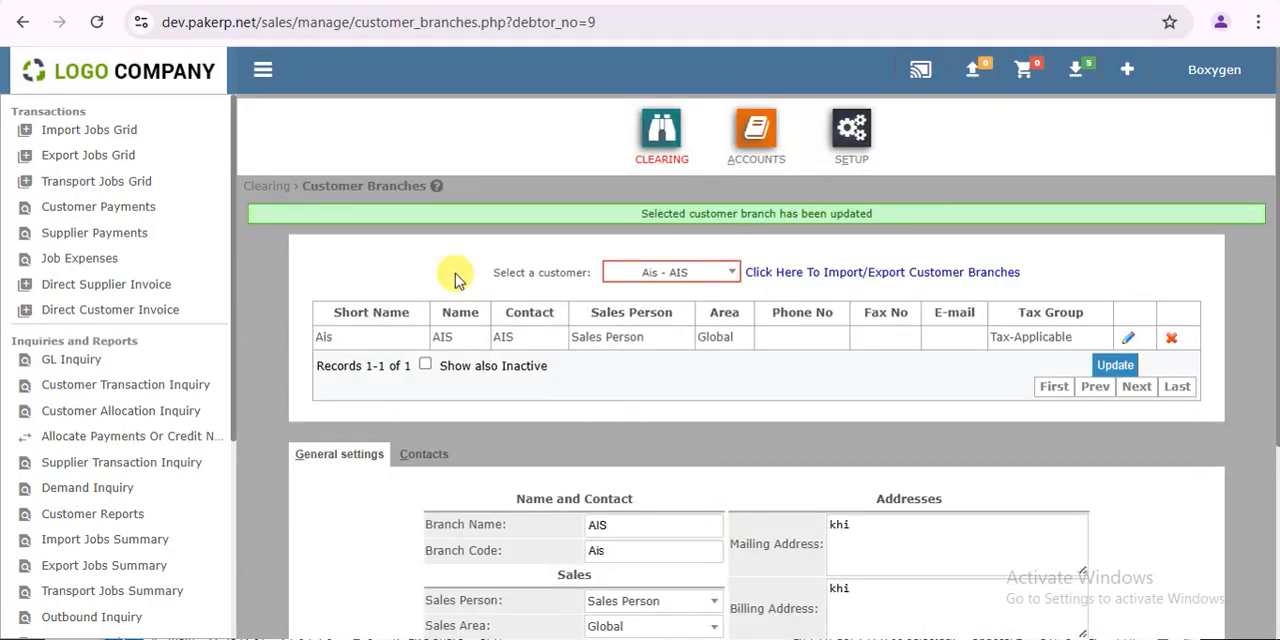
- Start another sales invoice for the Test 123 job and add one 2001 - Service Charges 13 item at 10,000 before tax
click(140, 131)
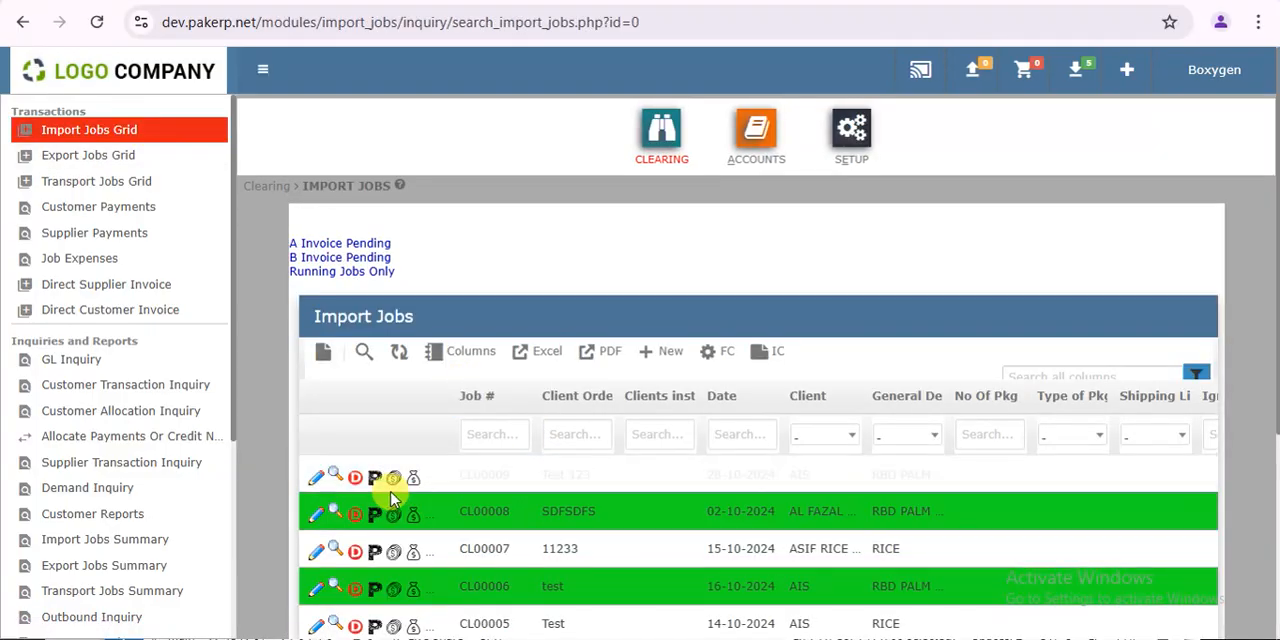
click(406, 484)
click(415, 484)
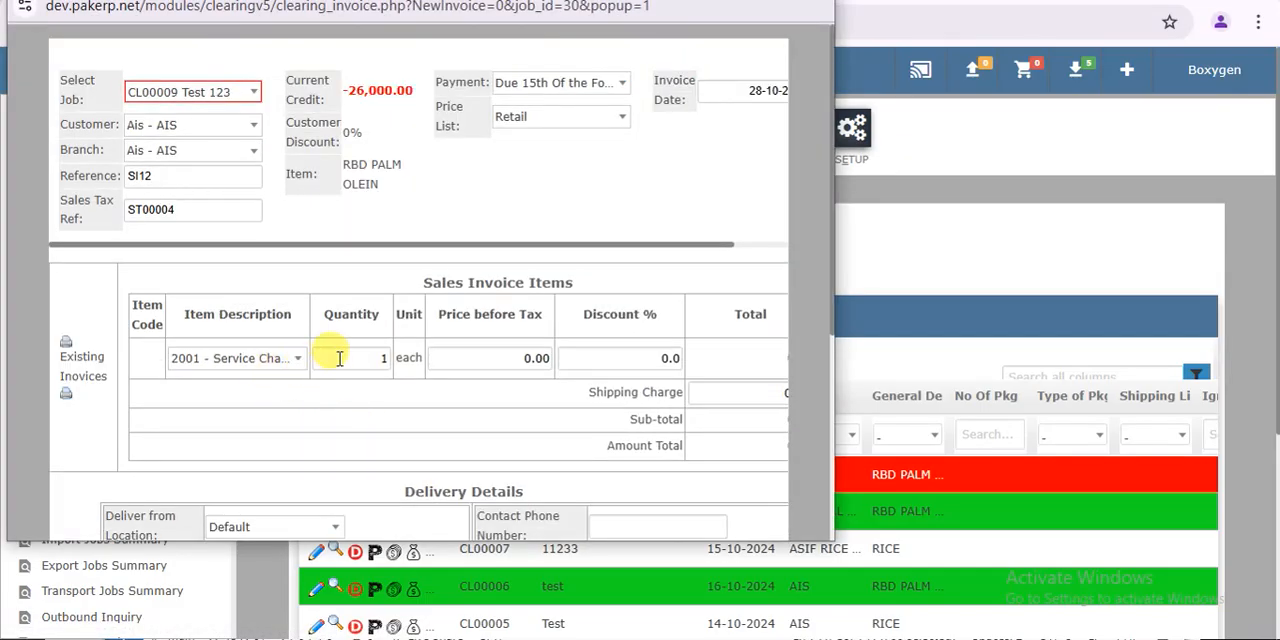
click(506, 359)
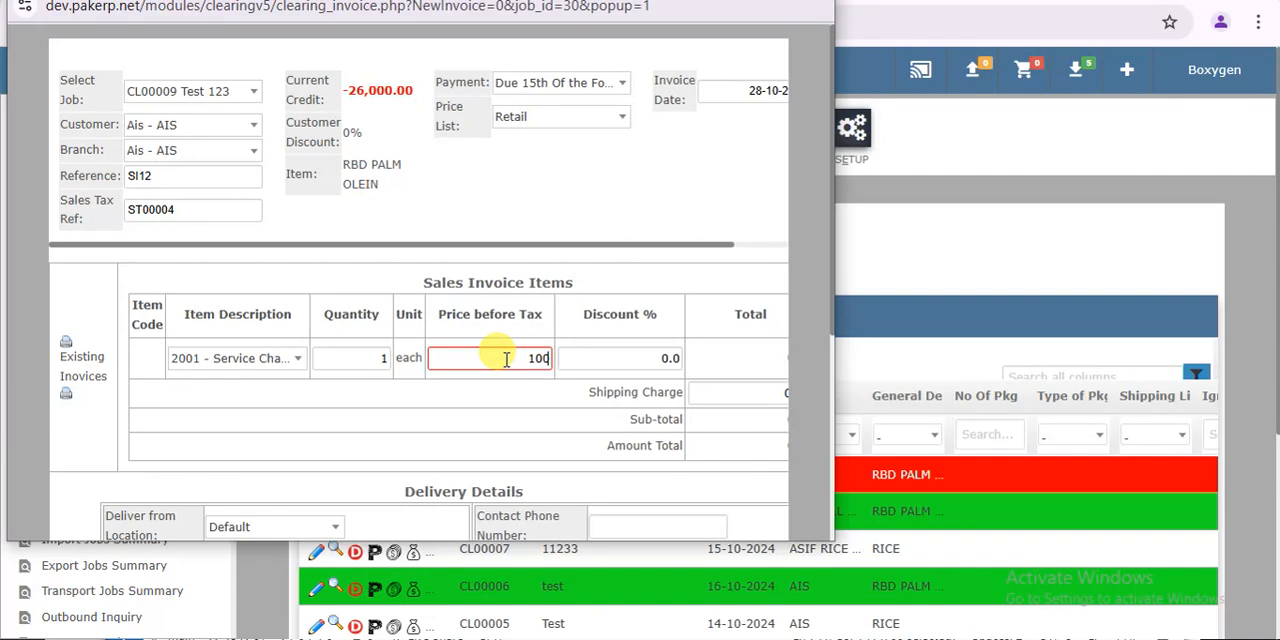
key(Tab)
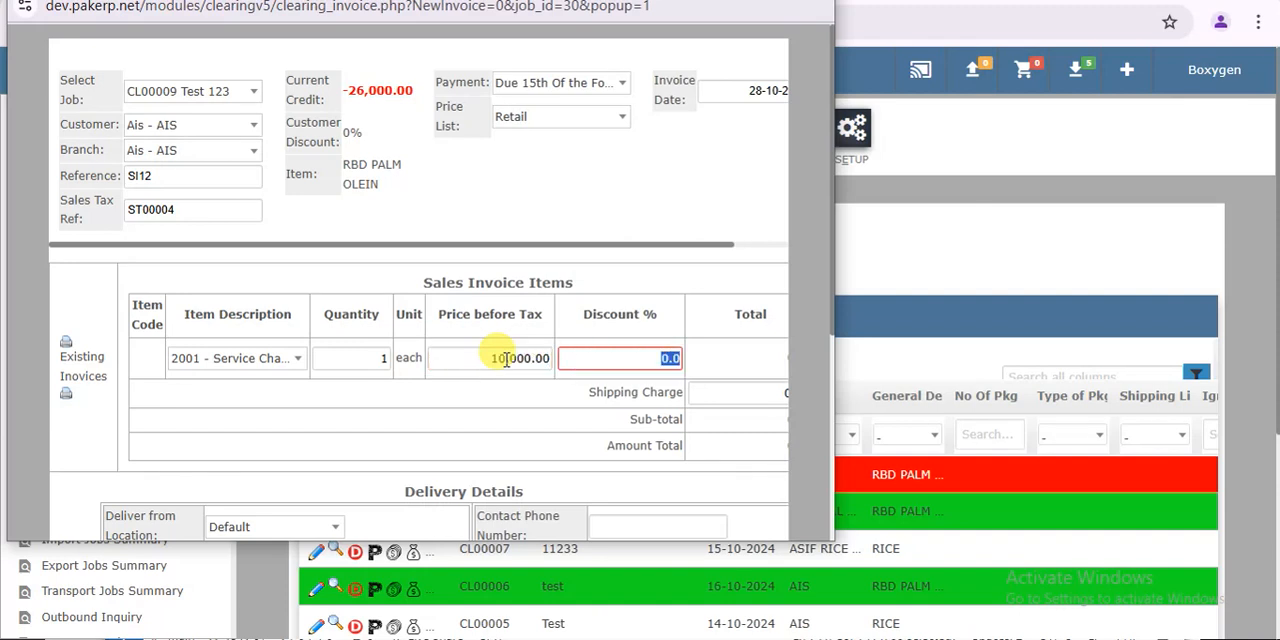
key(Return)
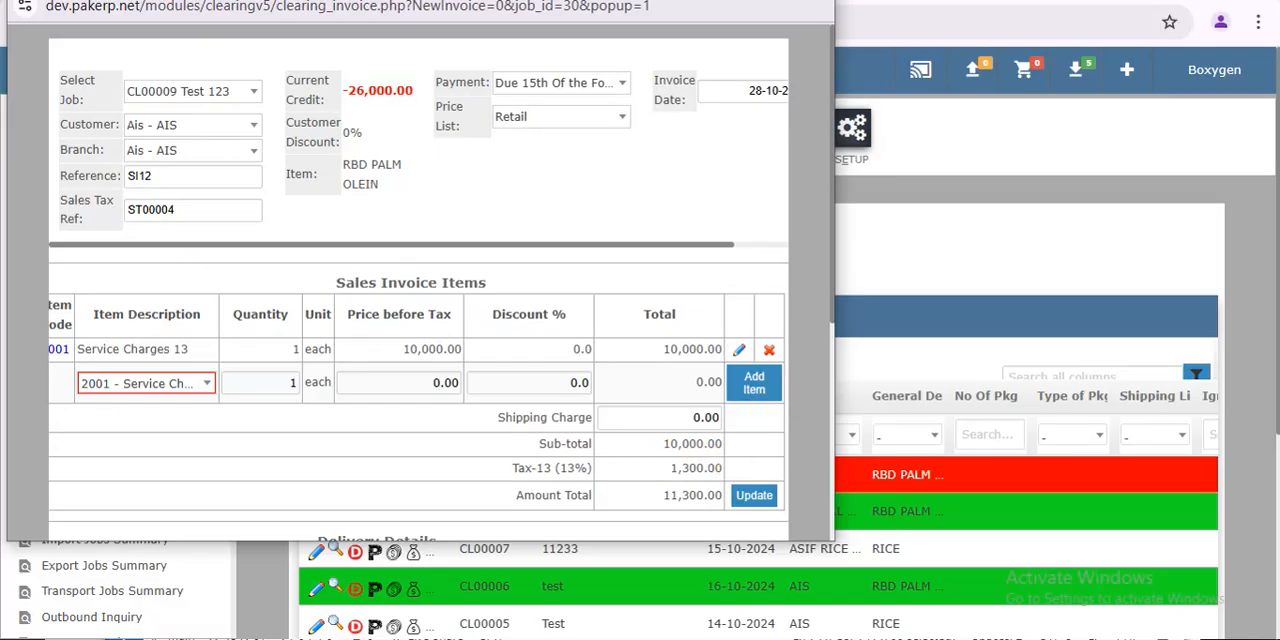
- Place the service charges invoice and open its printable document
click(764, 0)
scroll(1268, 530, down, 2)
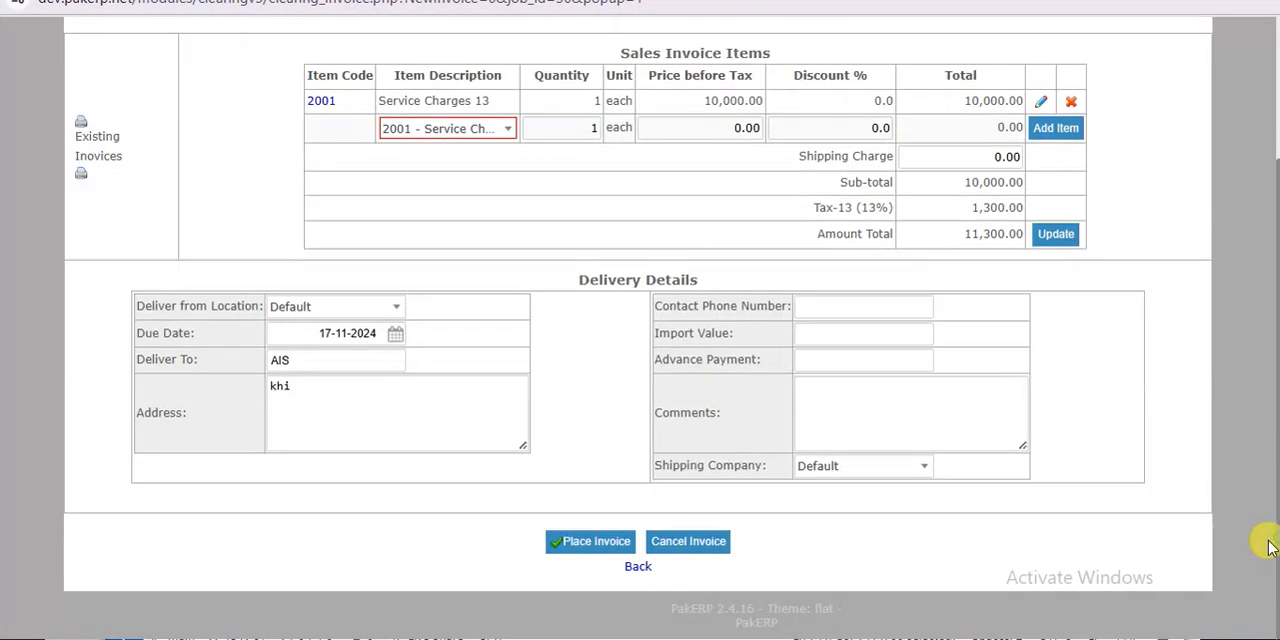
click(598, 545)
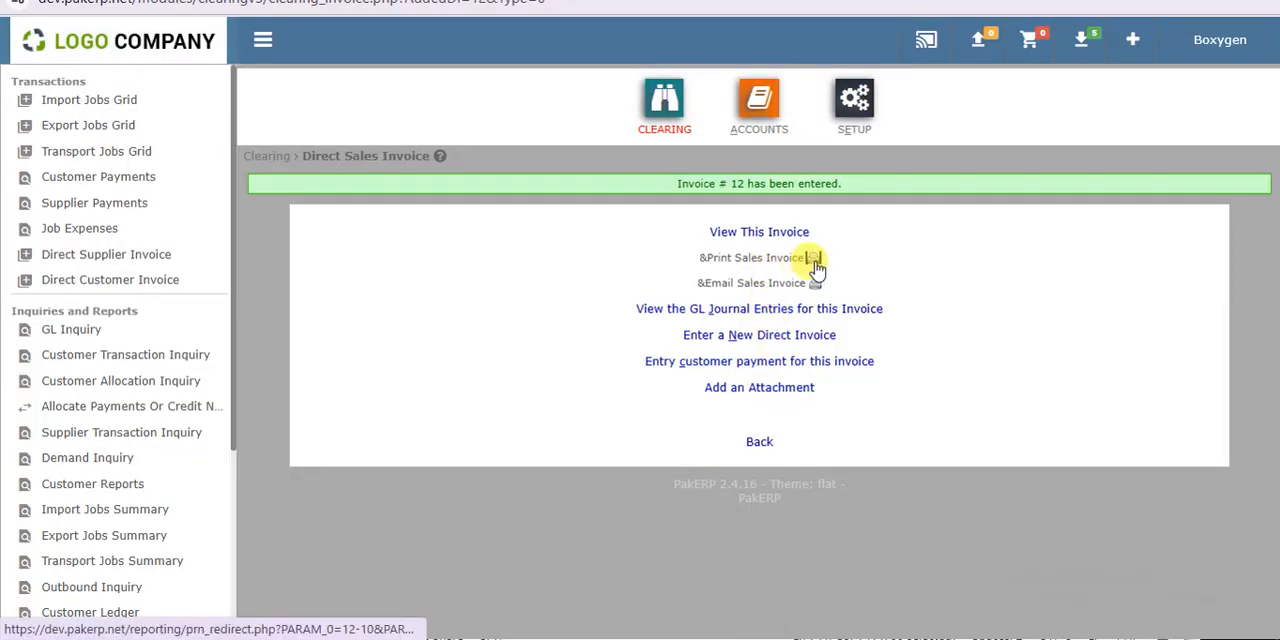
click(813, 262)
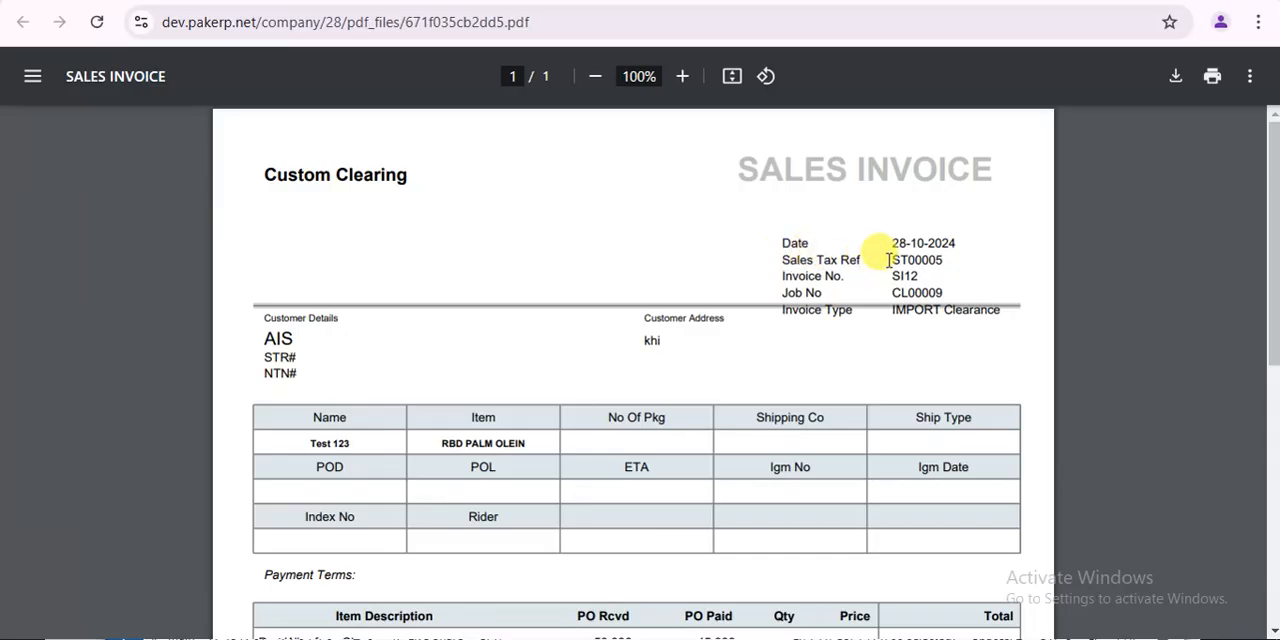
- Compare the sales tax reference and invoice number on the new printable invoice with those on the earlier SI11 invoice
drag(895, 260, 963, 260)
drag(890, 273, 929, 276)
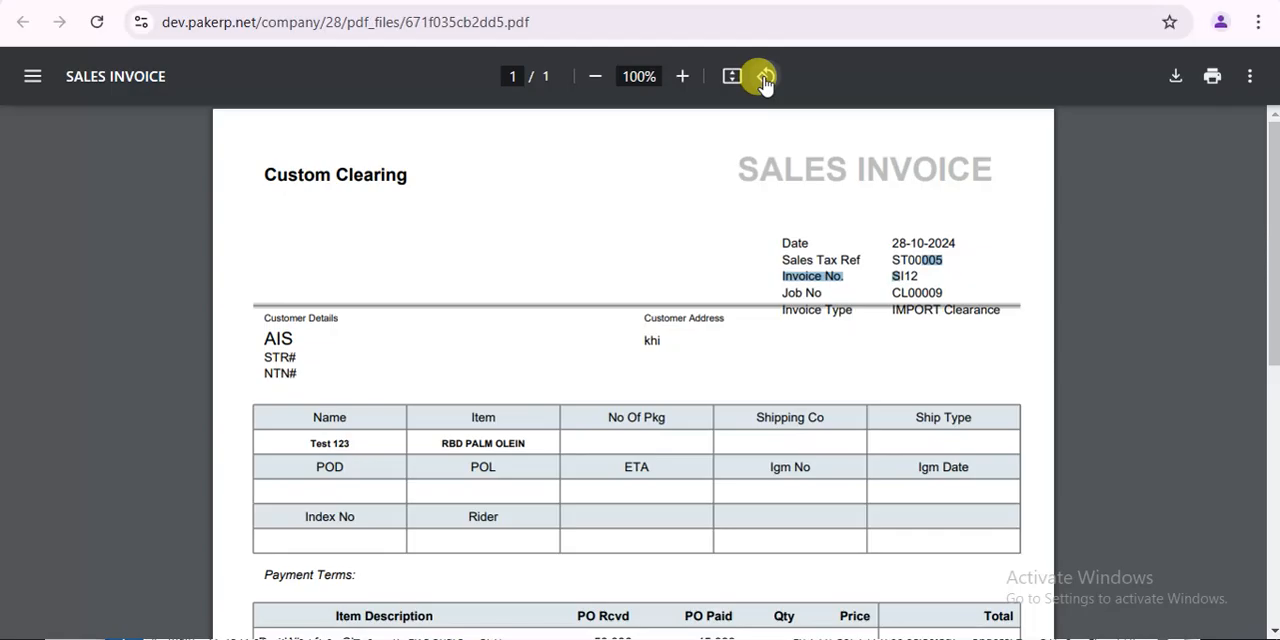
click(690, 2)
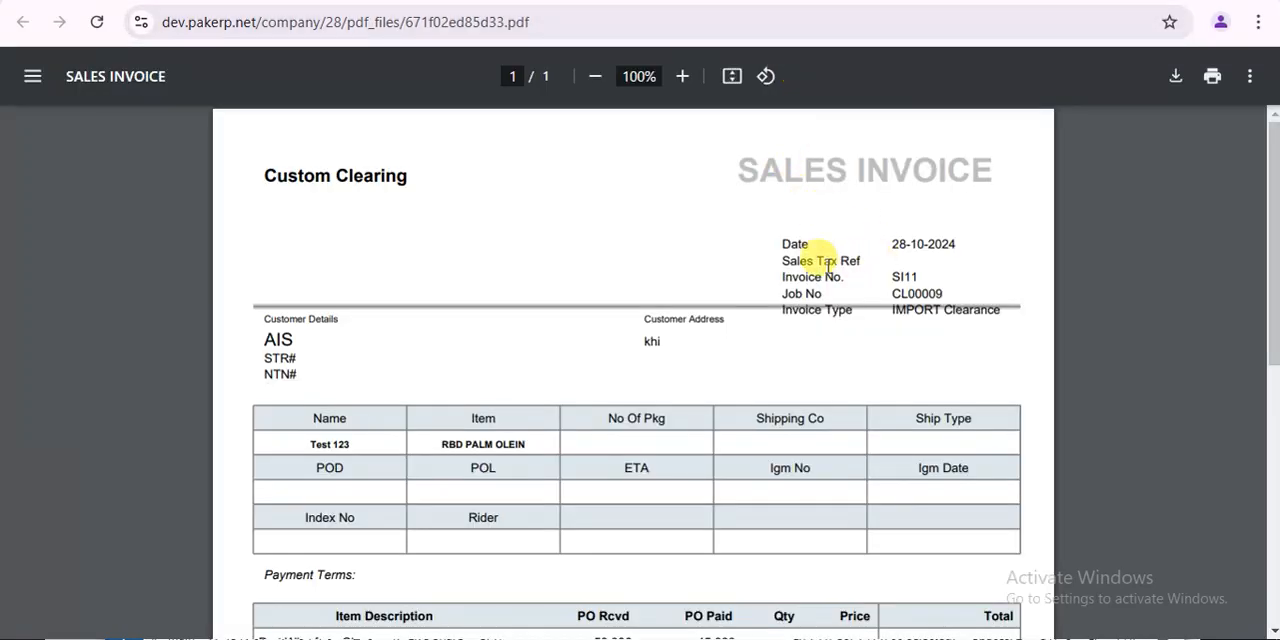
drag(778, 261, 883, 257)
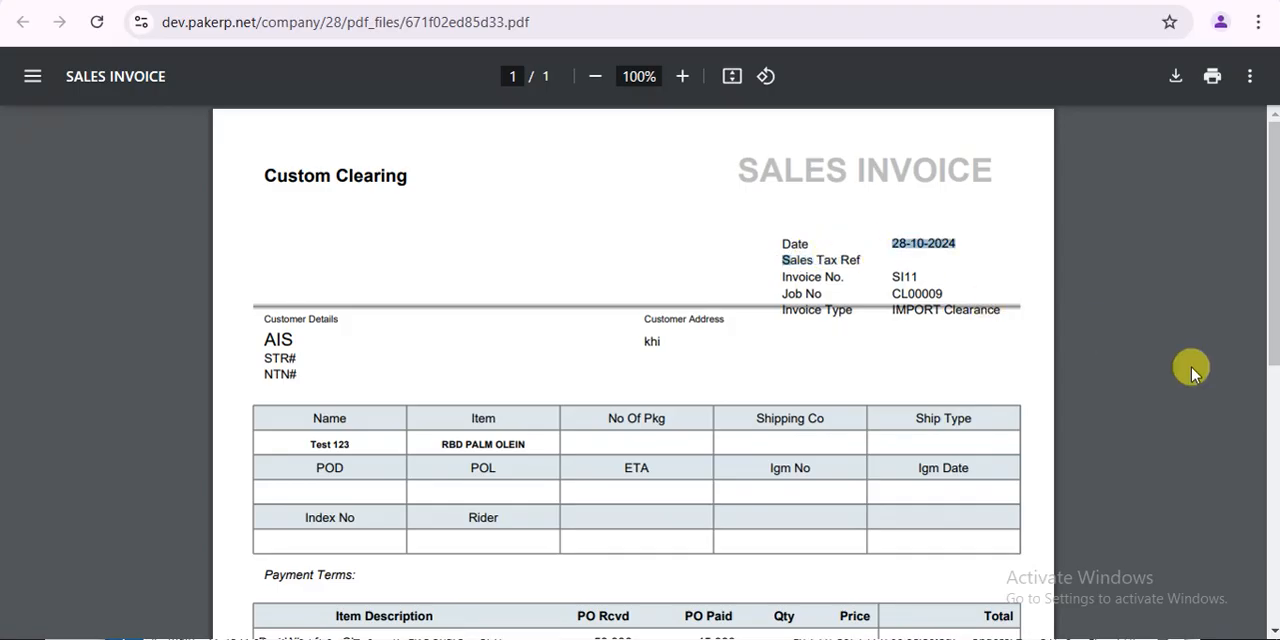
click(1274, 428)
click(1270, 170)
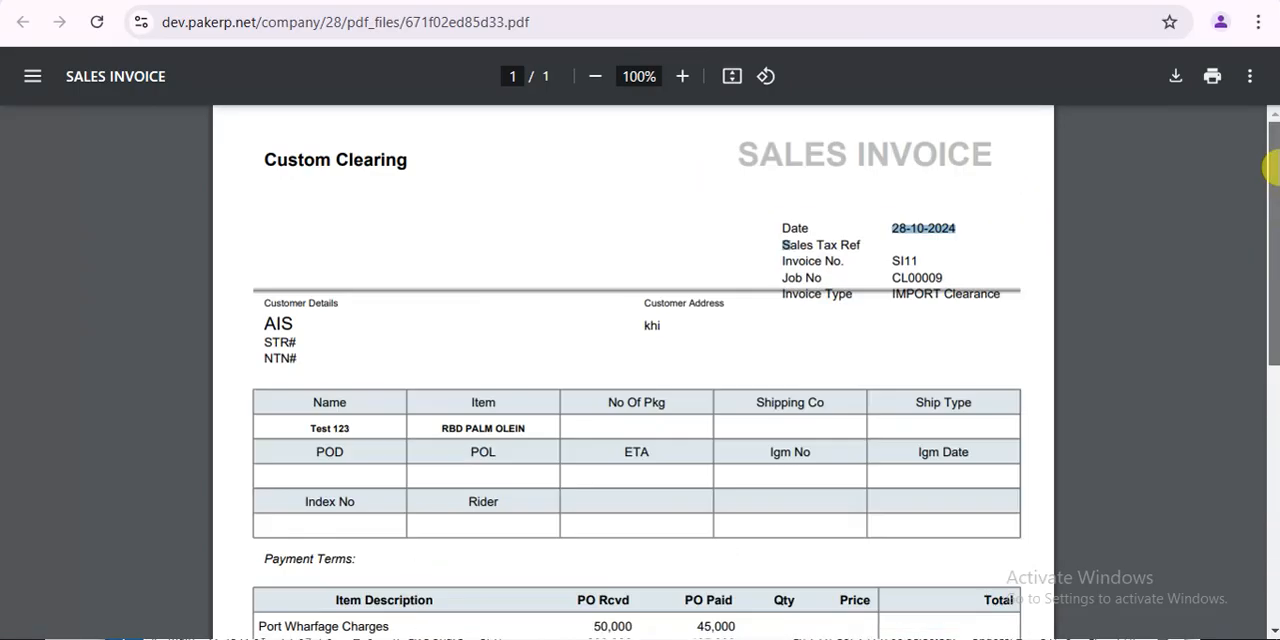
scroll(1270, 170, up, 1)
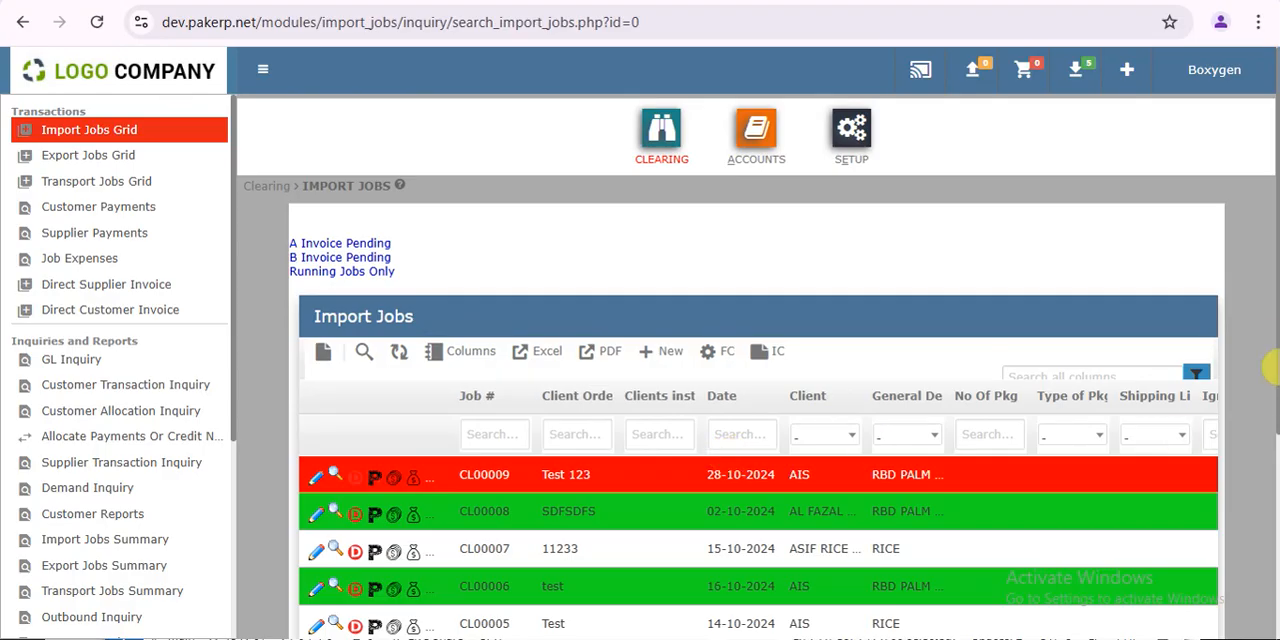
- Widen the action column of the import jobs grid and open customer payment entry for the Test 123 job
drag(1271, 366, 1274, 505)
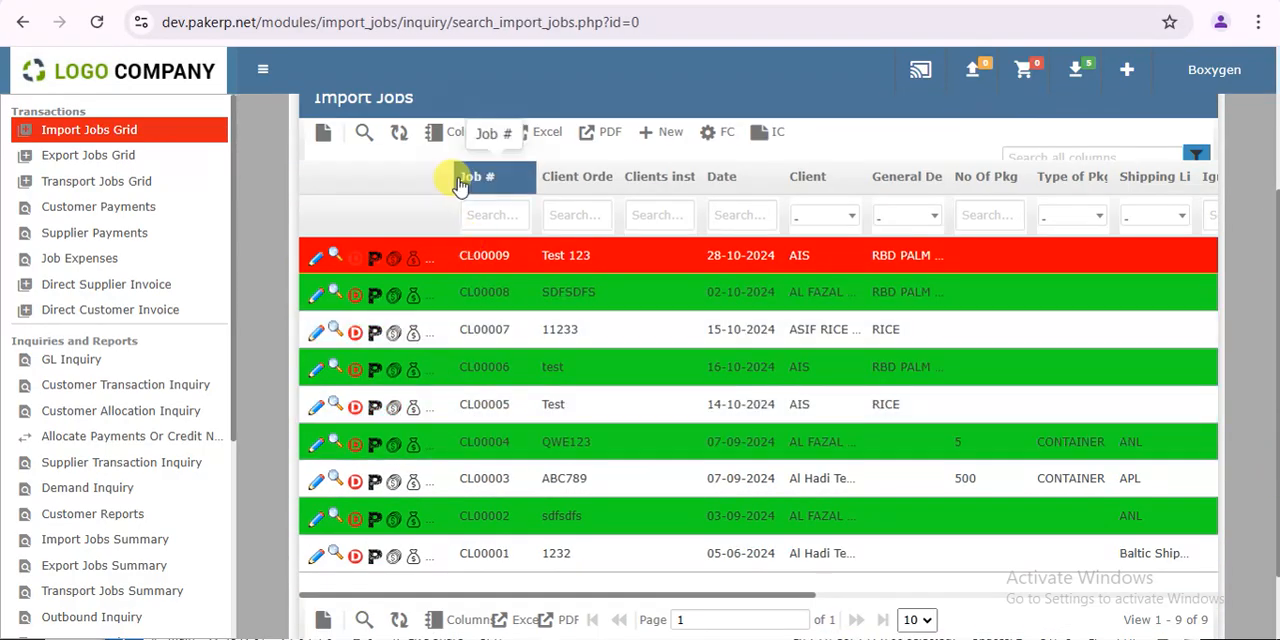
drag(451, 172, 506, 172)
click(432, 258)
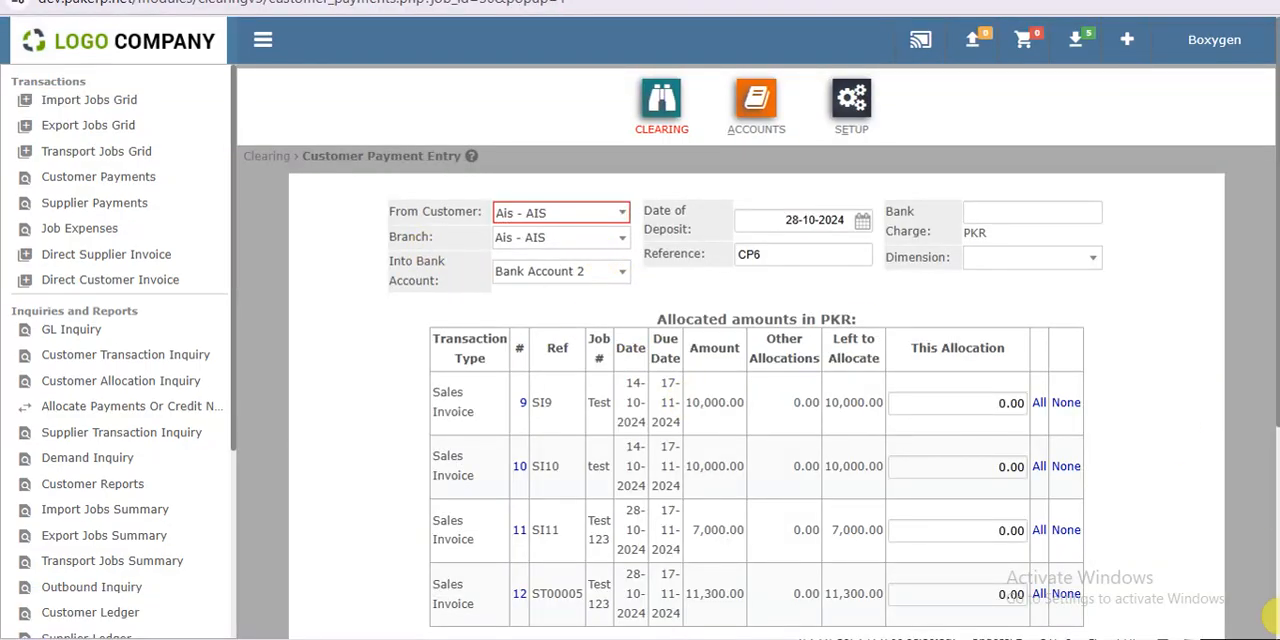
- Allocate the full 11,300 to sales invoice 12 with status Cash into Bank Account 2, and add the customer payment
scroll(1270, 567, down, 3)
scroll(1270, 500, up, 1)
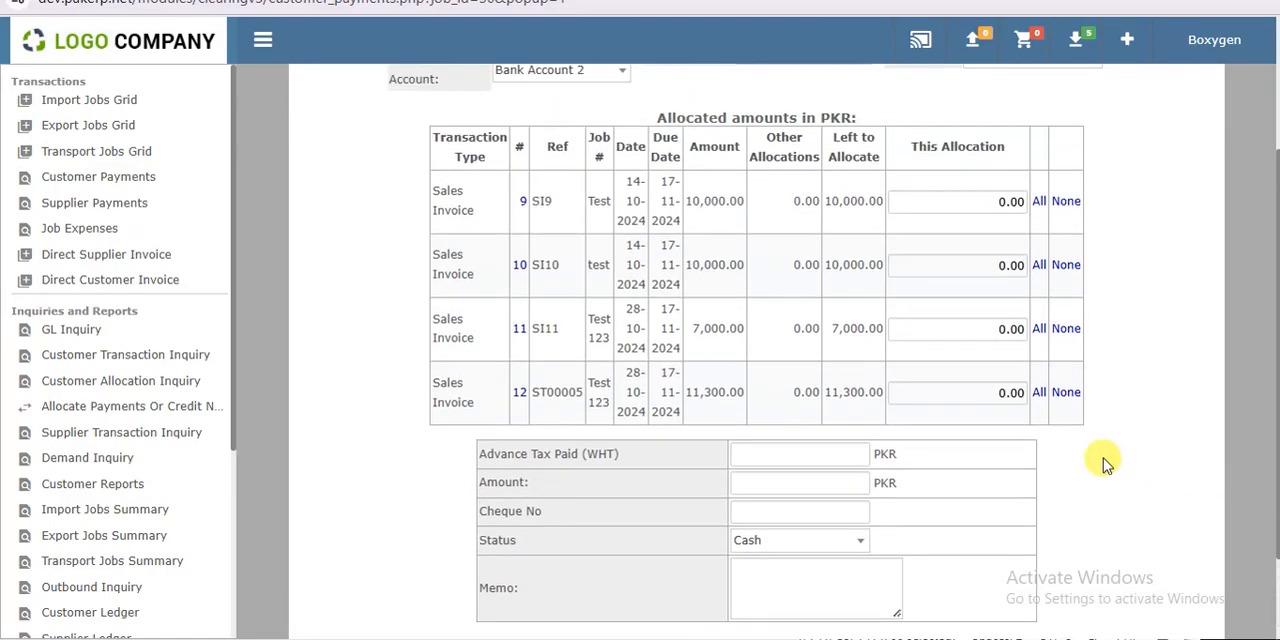
click(1040, 393)
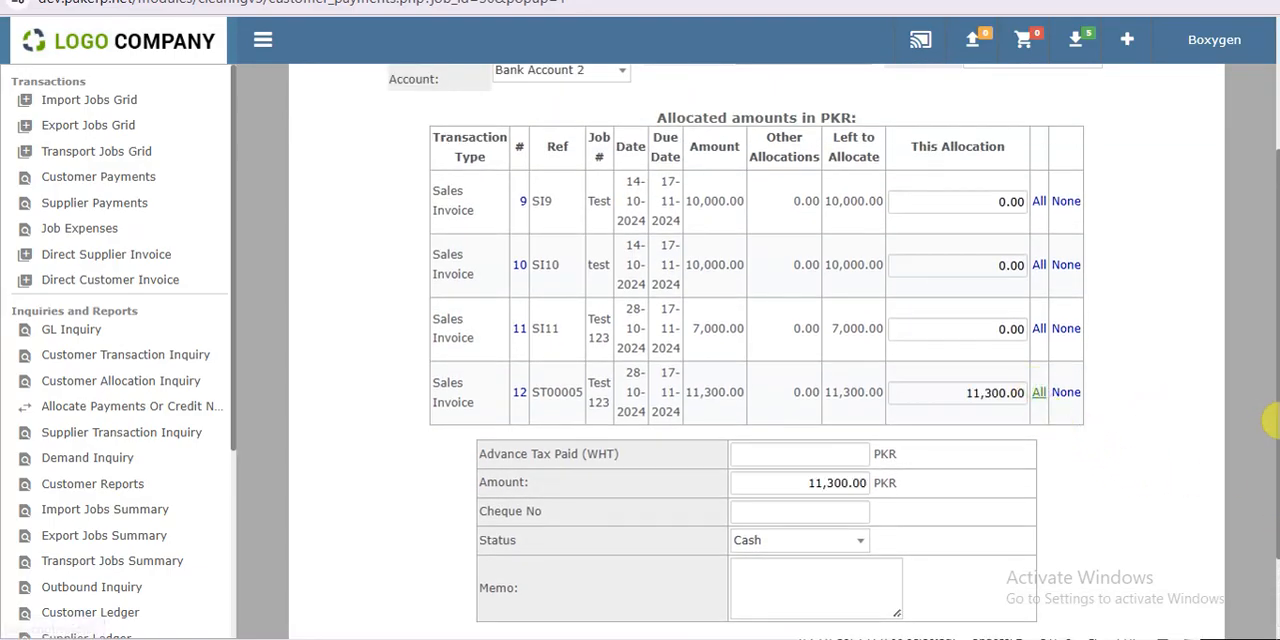
scroll(1270, 327, up, 2)
click(548, 213)
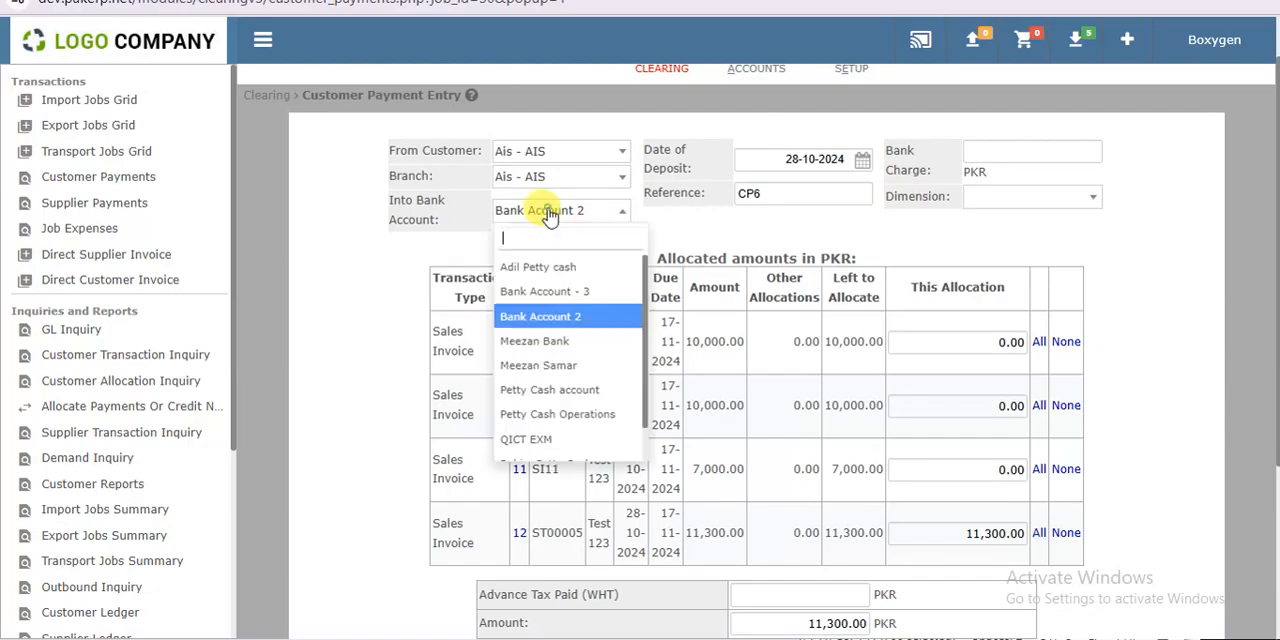
click(548, 213)
scroll(1270, 571, down, 3)
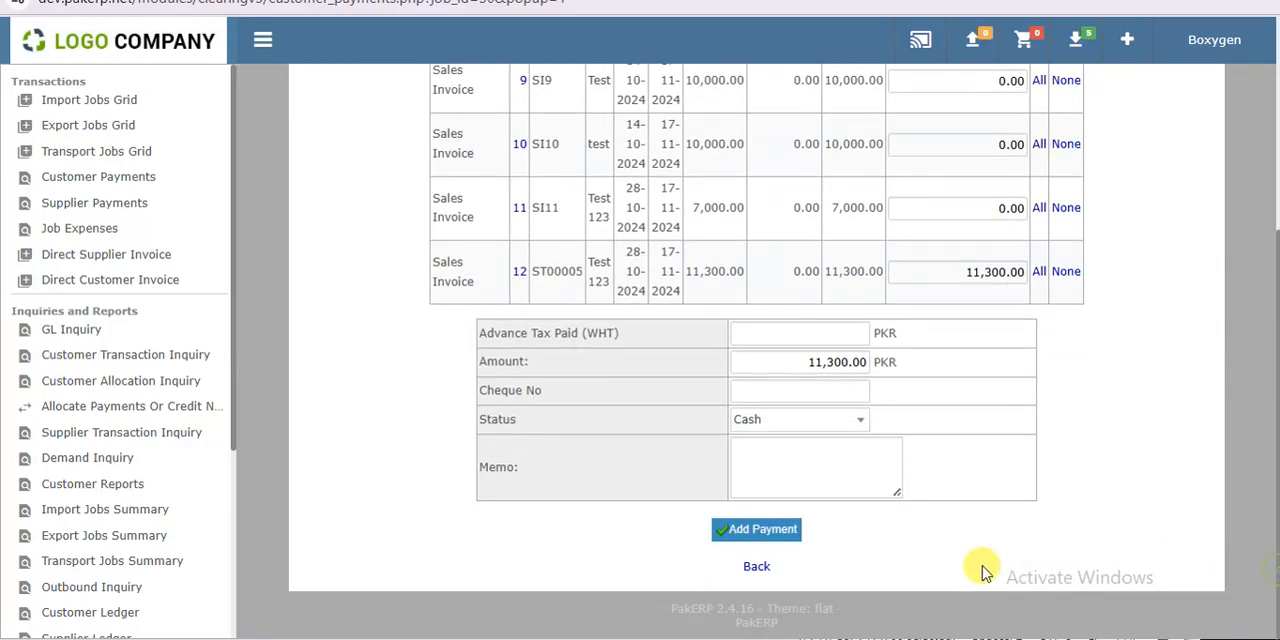
click(763, 529)
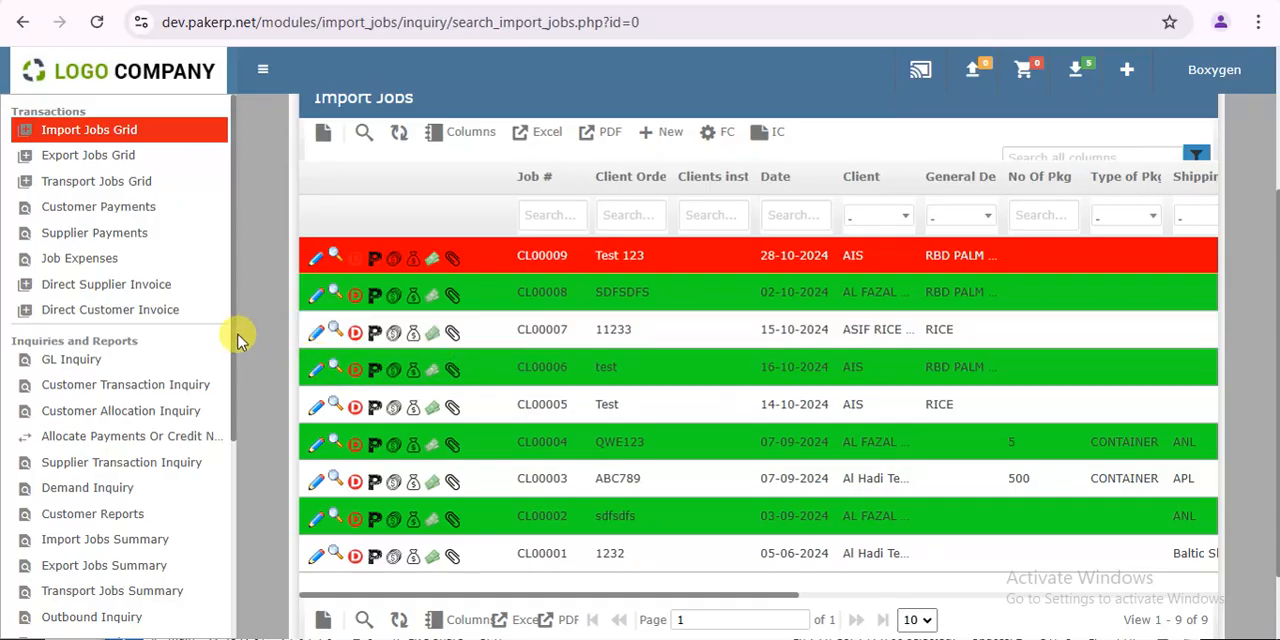
- Open a blank entry form for a new import job from the import jobs grid
drag(233, 318, 258, 520)
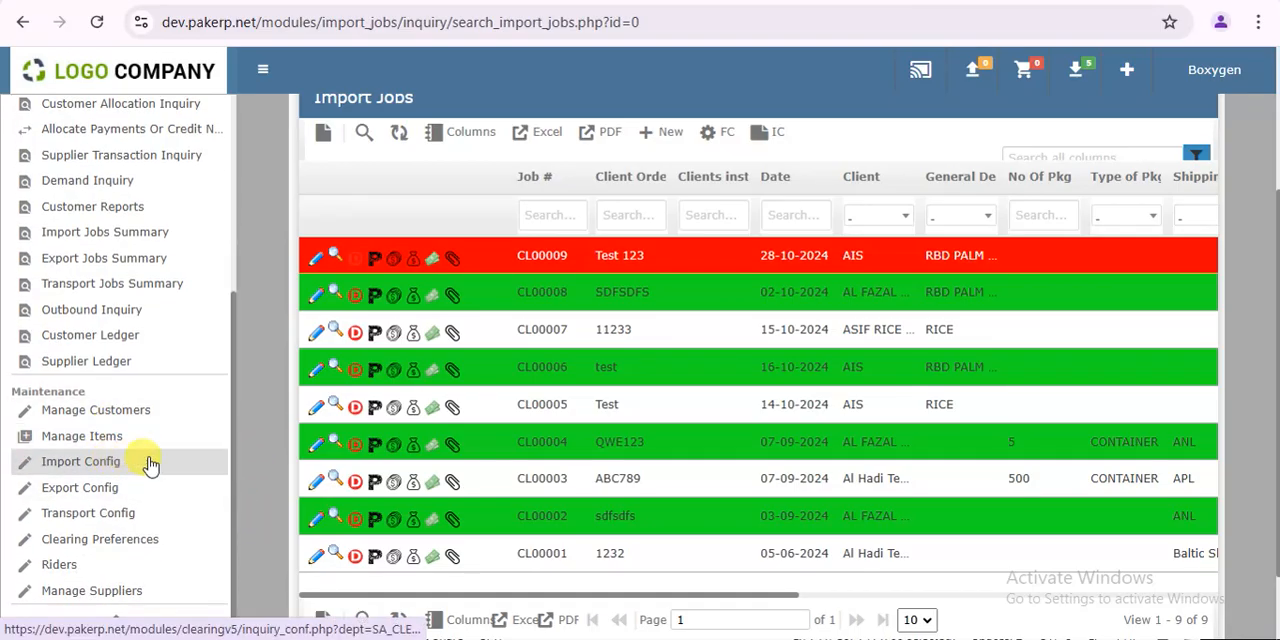
scroll(229, 354, up, 2)
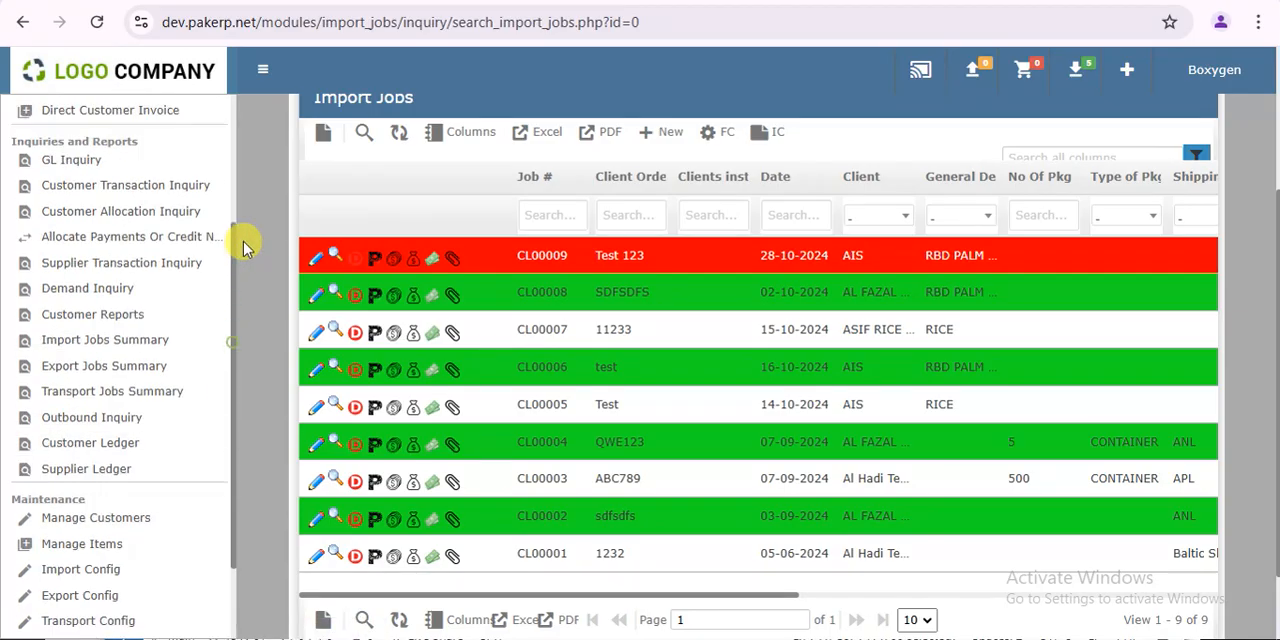
scroll(244, 247, up, 4)
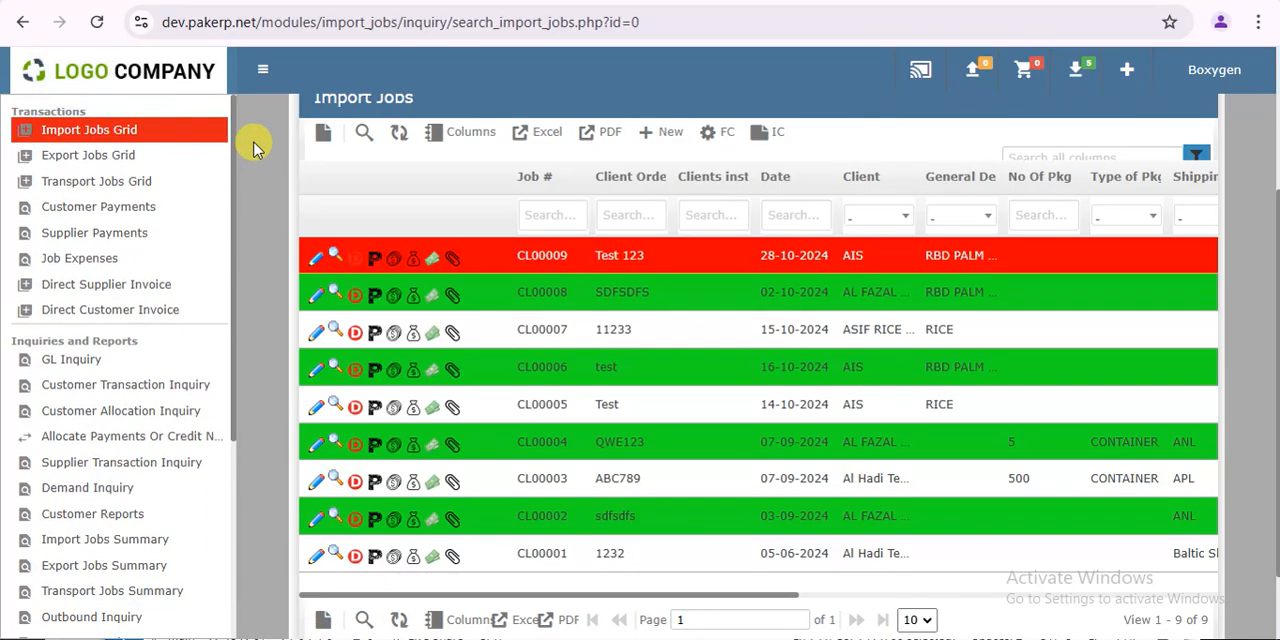
click(666, 133)
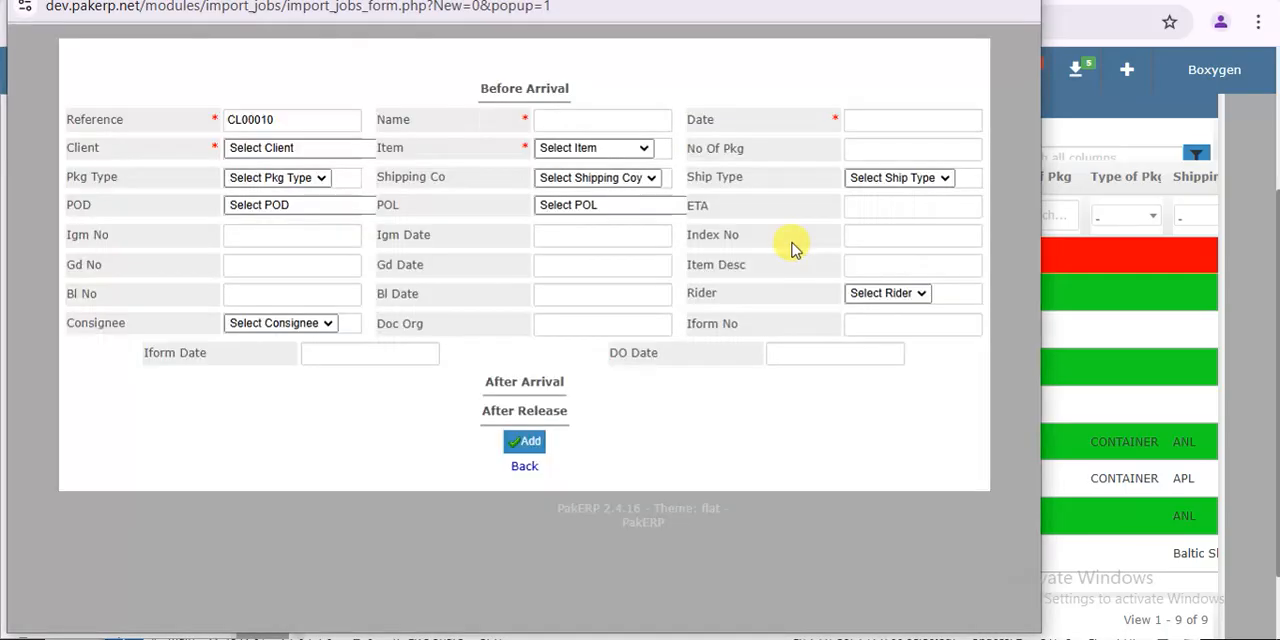
- Create a new item Potato with item code 3432 from the import job form and select it as the job's item
click(605, 155)
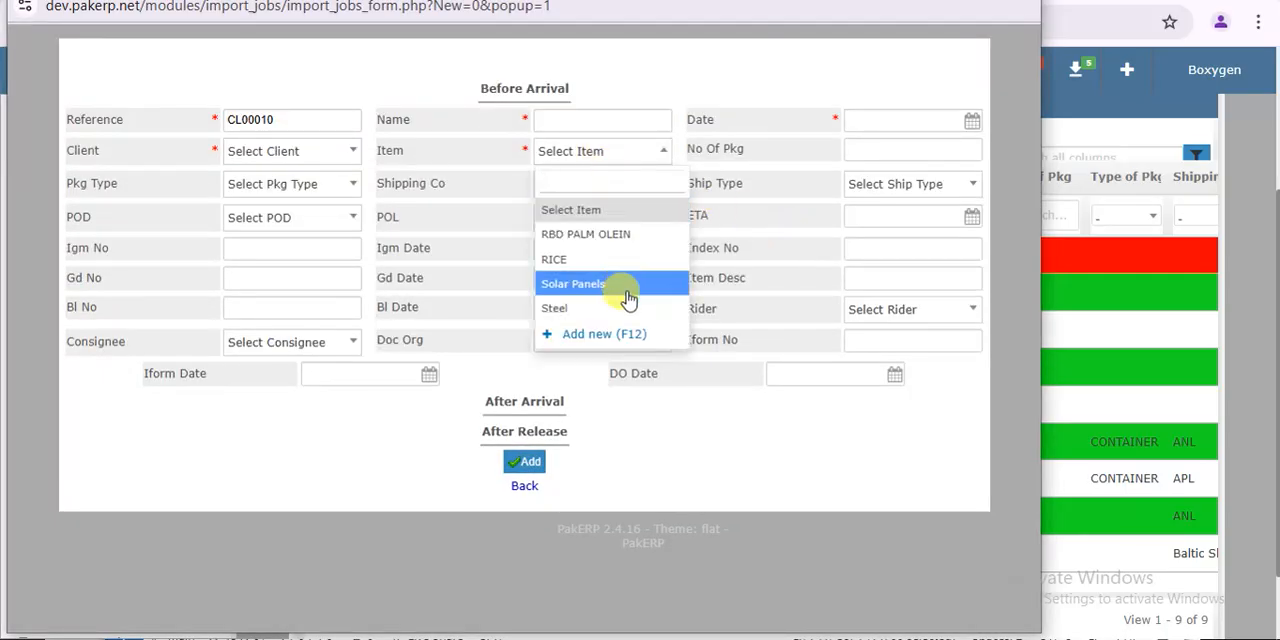
click(601, 334)
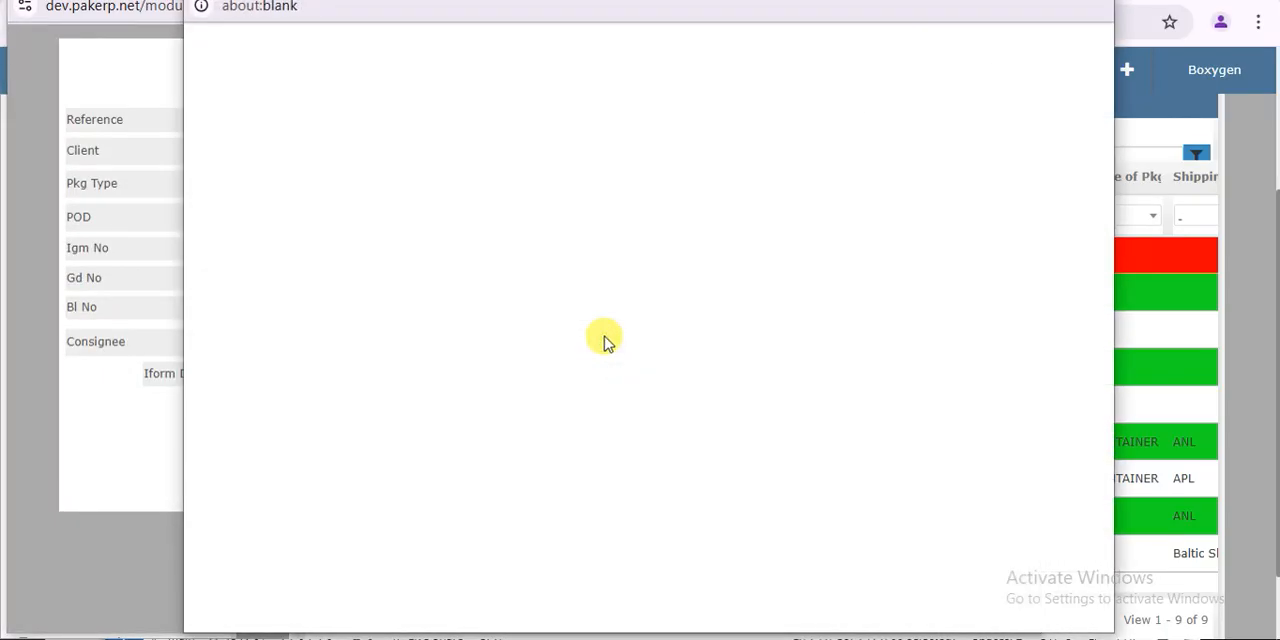
click(649, 380)
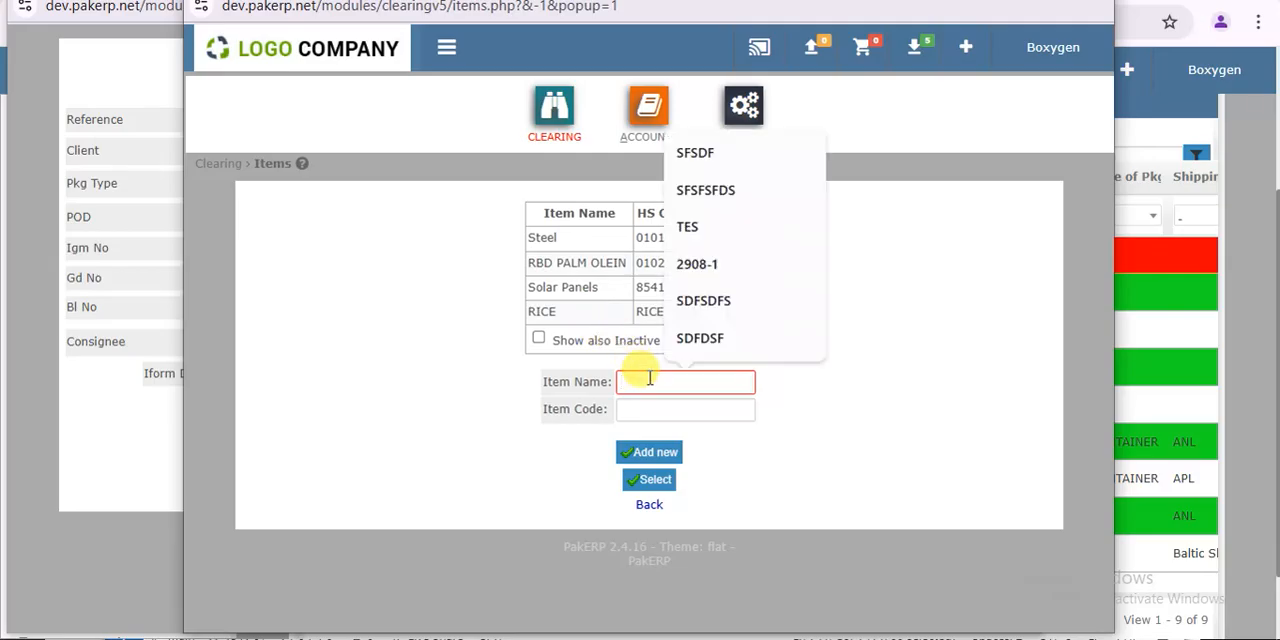
text(Potato)
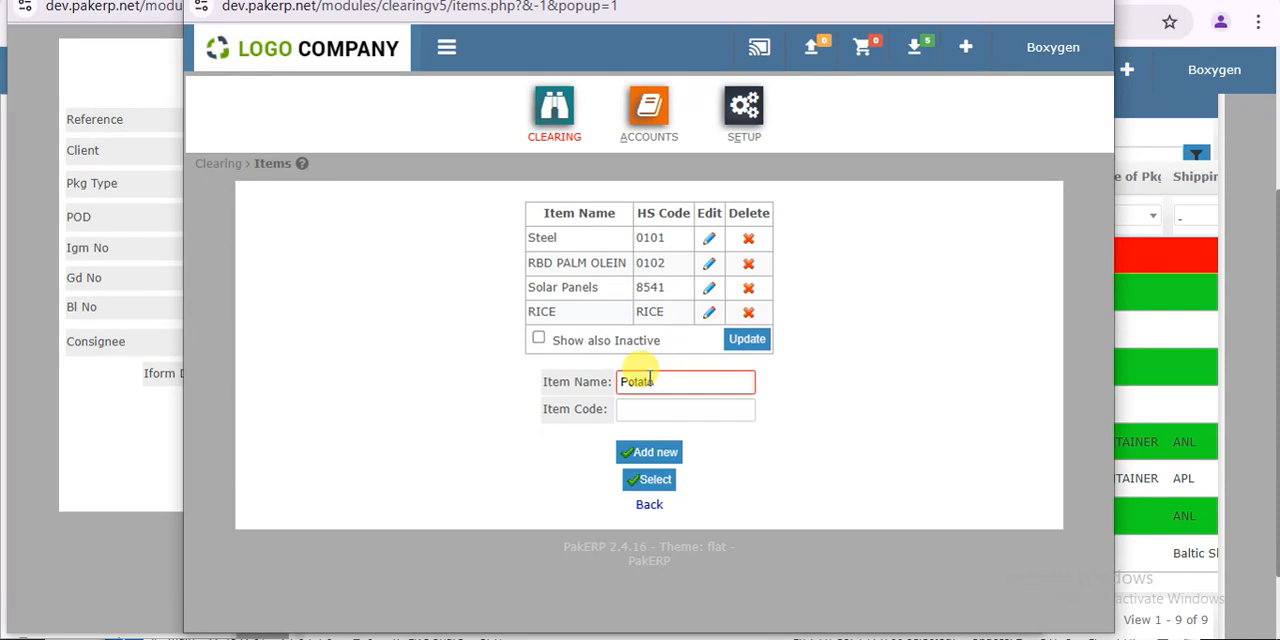
click(666, 409)
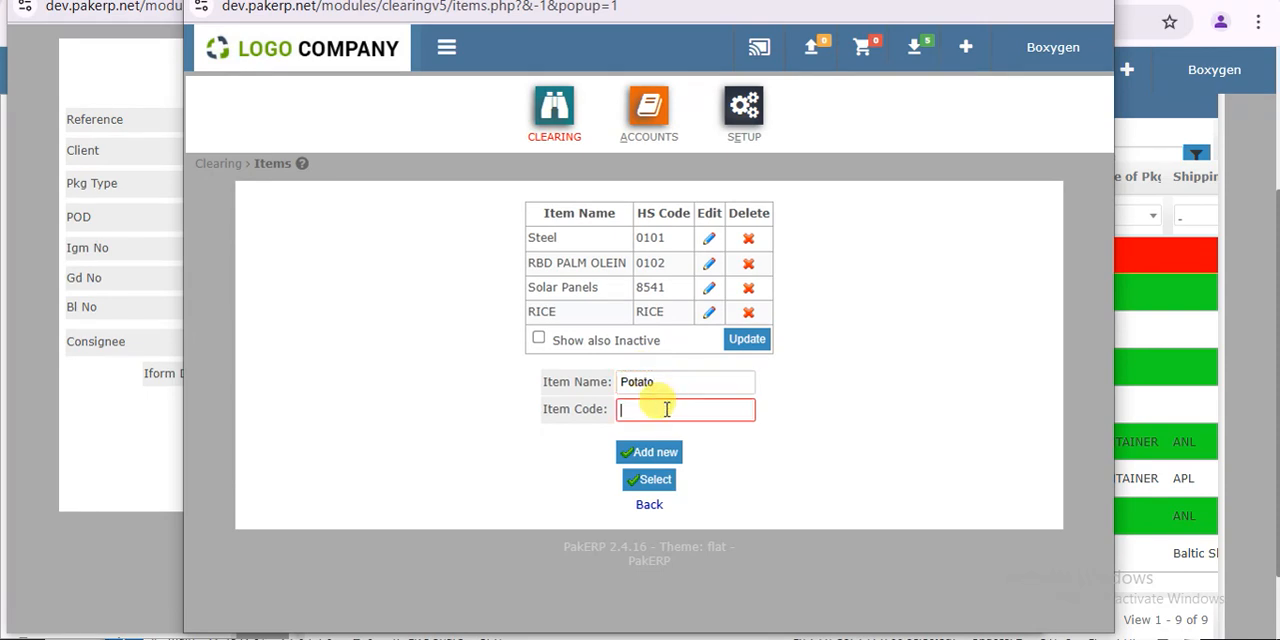
click(650, 455)
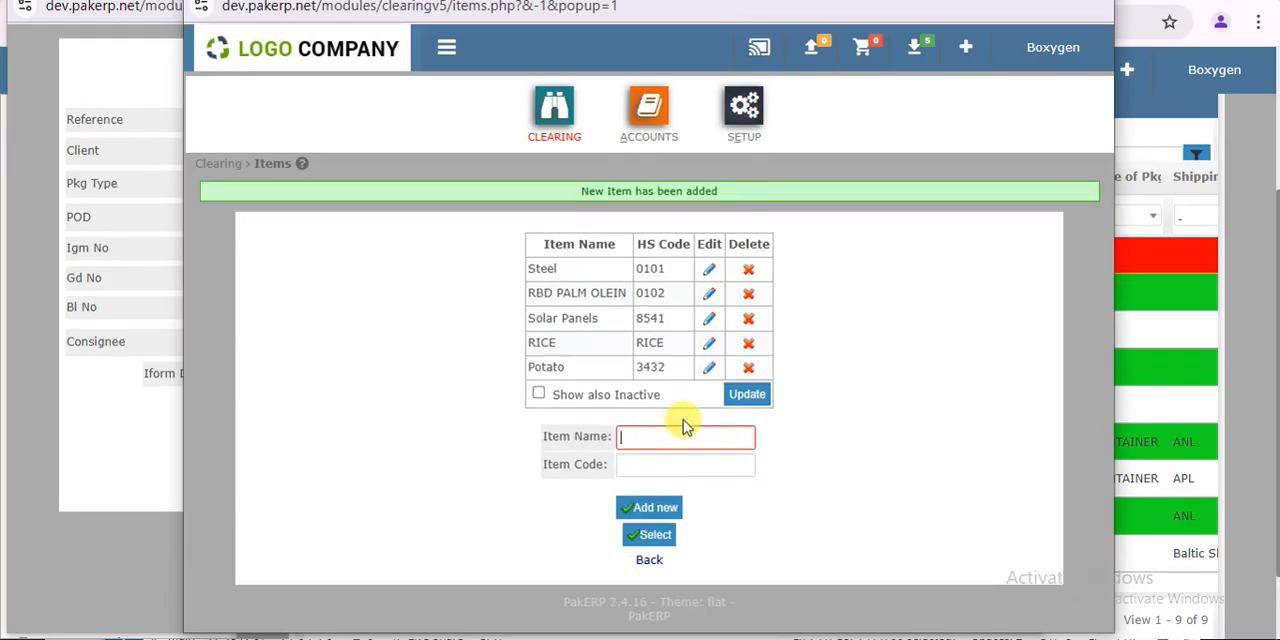
click(709, 367)
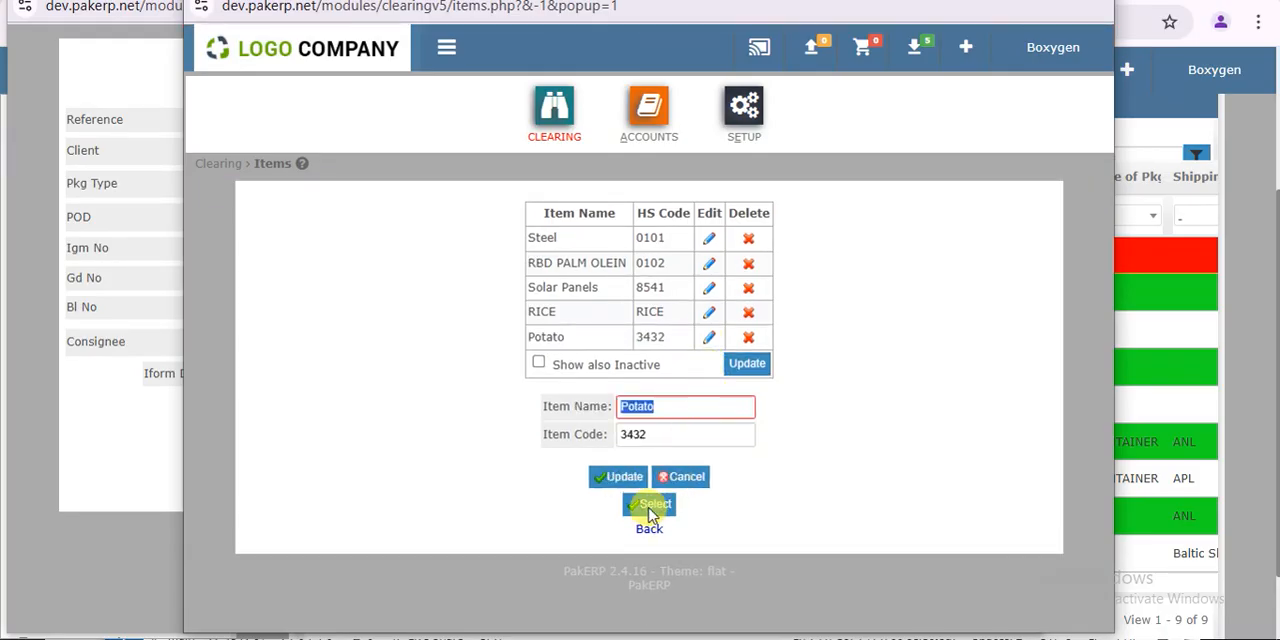
click(651, 508)
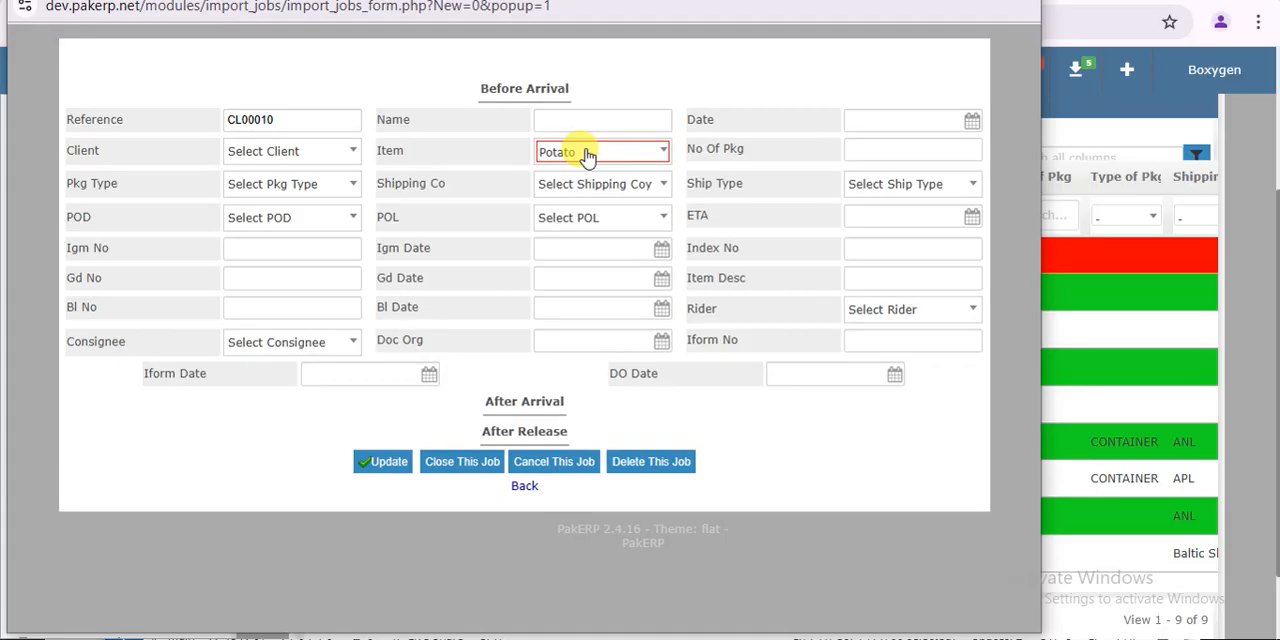
- Look through the shipping company and package type choices, and close the new job form without saving
click(608, 186)
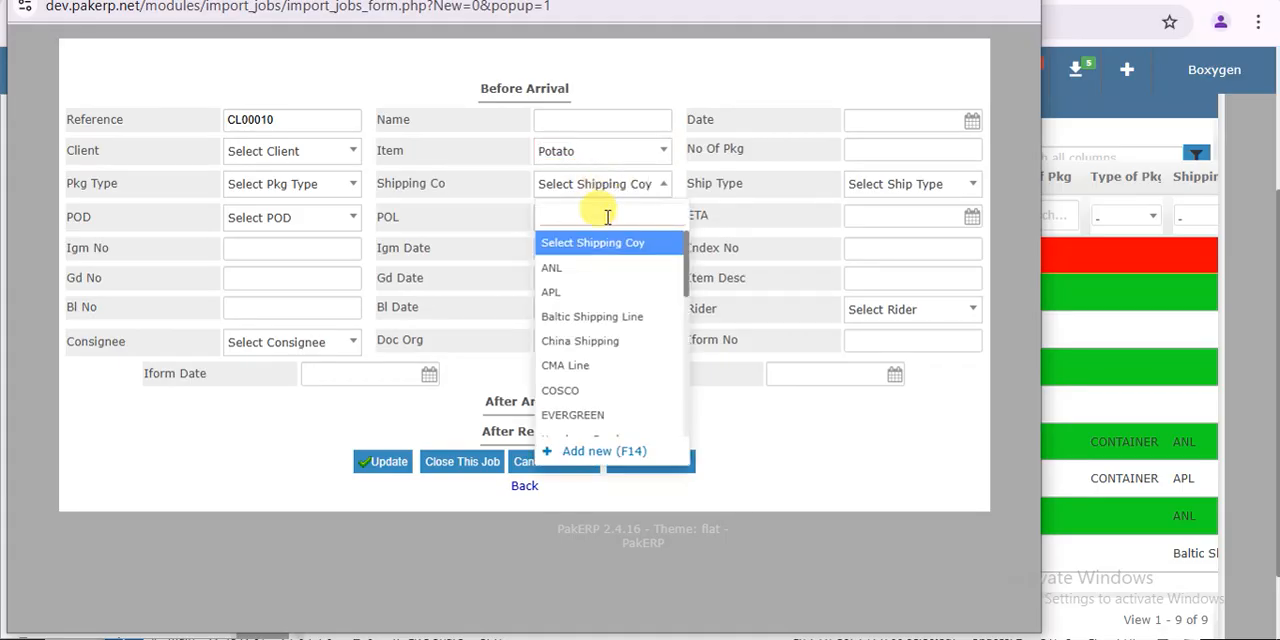
click(316, 185)
click(324, 184)
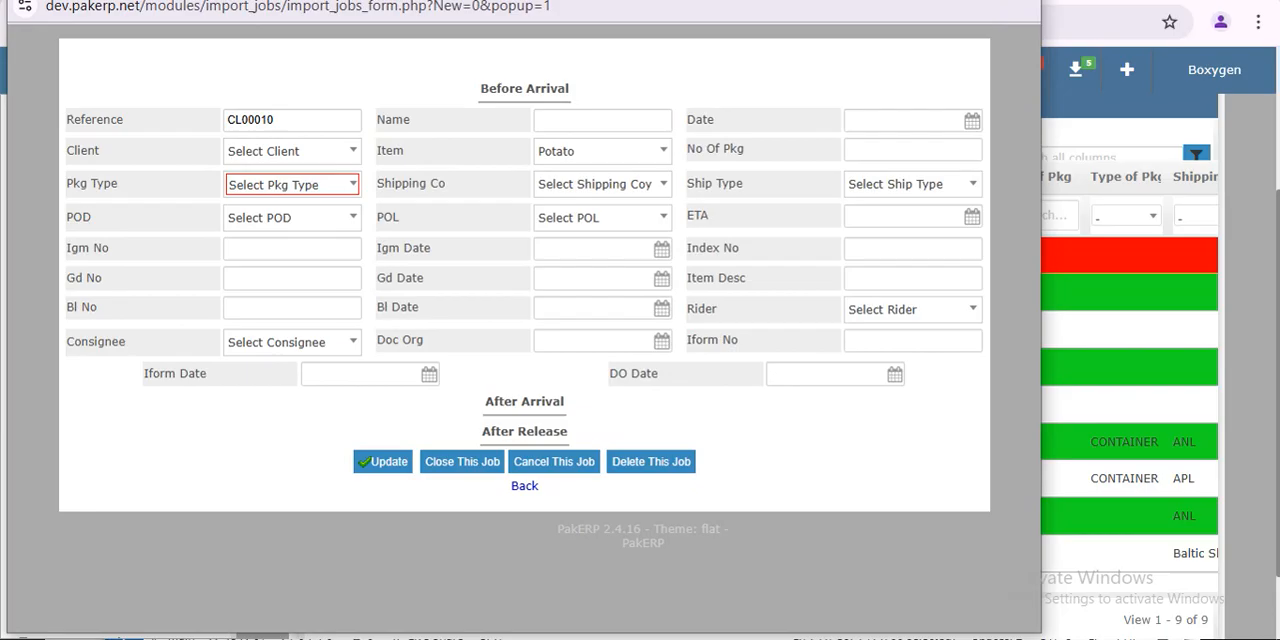
click(1019, 1)
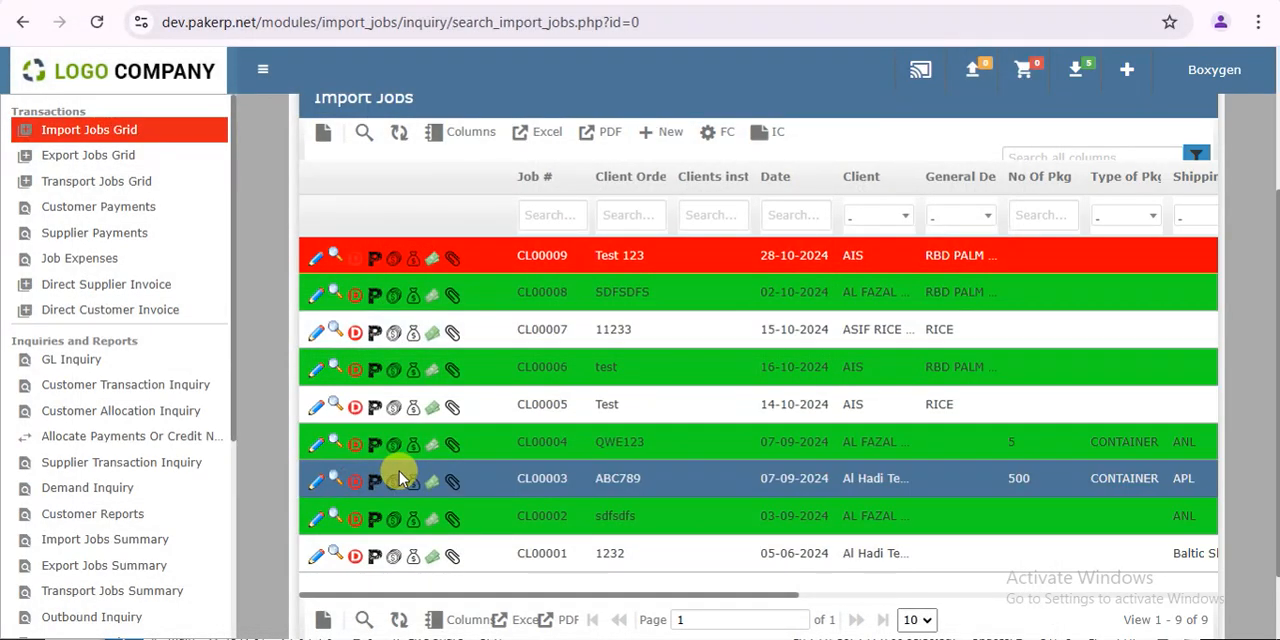
- Run a GL inquiry on all accounts from 28-09-2024 to 28-10-2024 for dimension CL00009 Test 123
scroll(235, 517, down, 3)
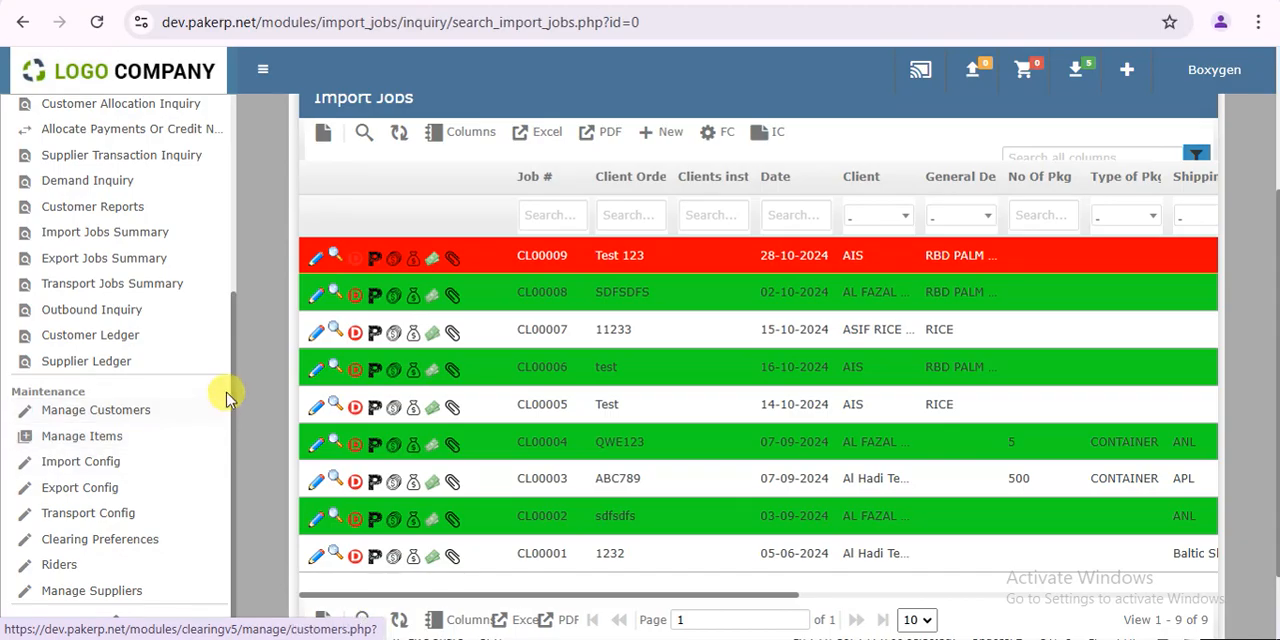
drag(232, 385, 253, 178)
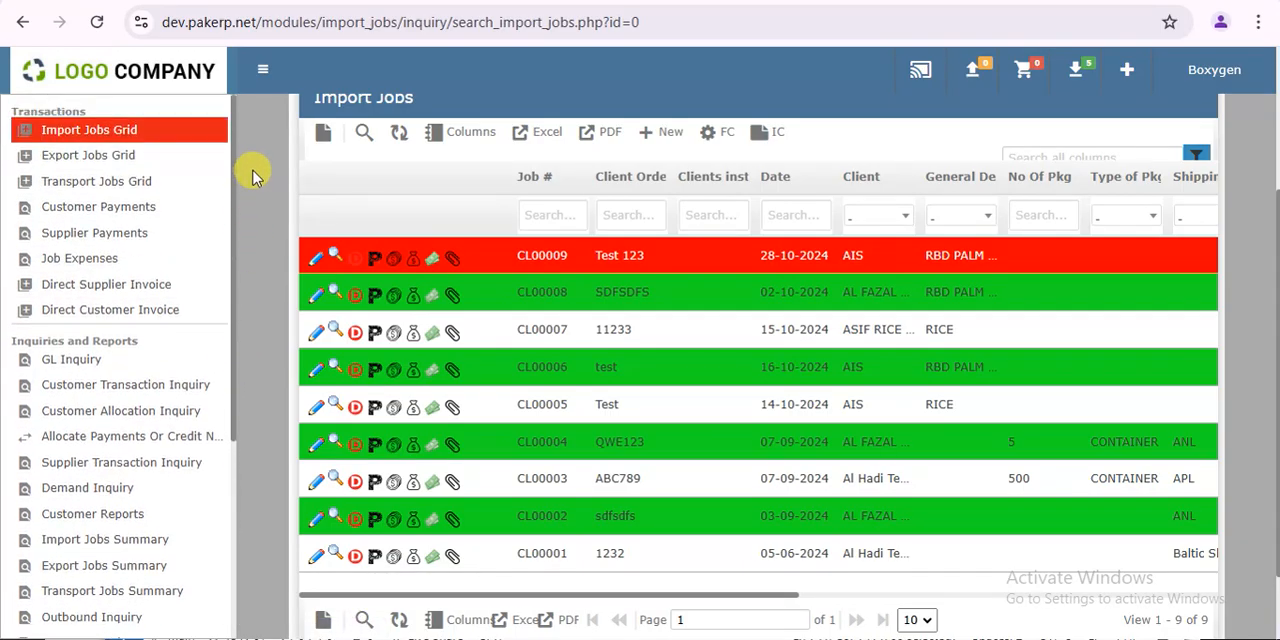
click(78, 360)
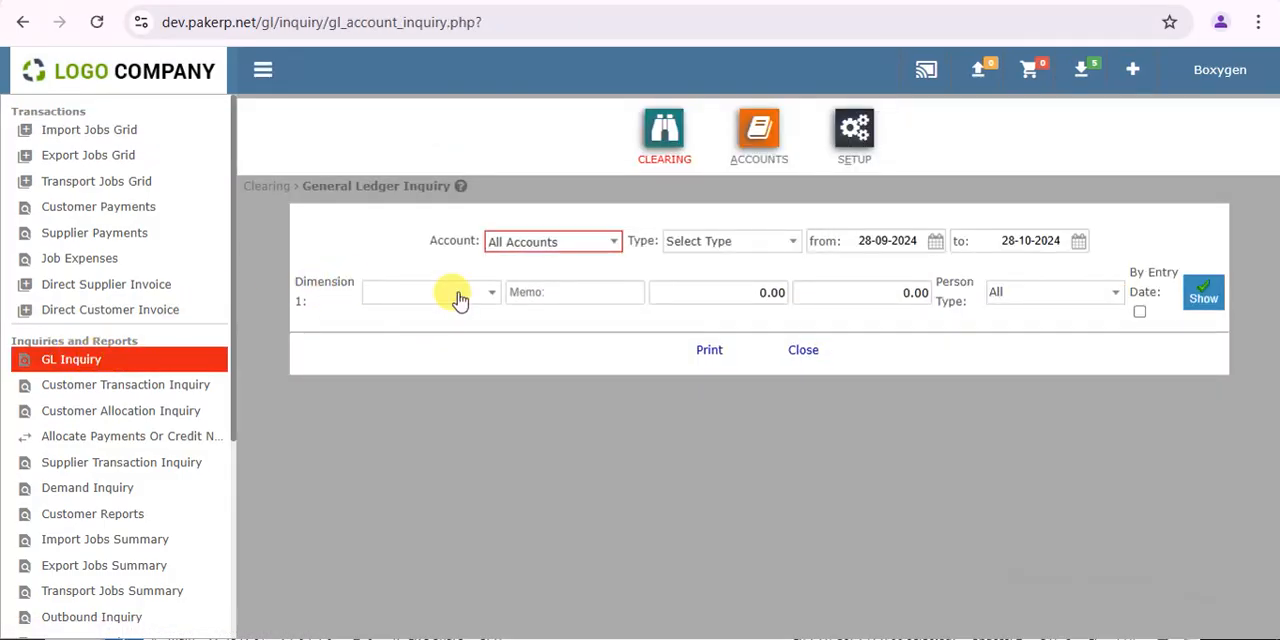
click(458, 296)
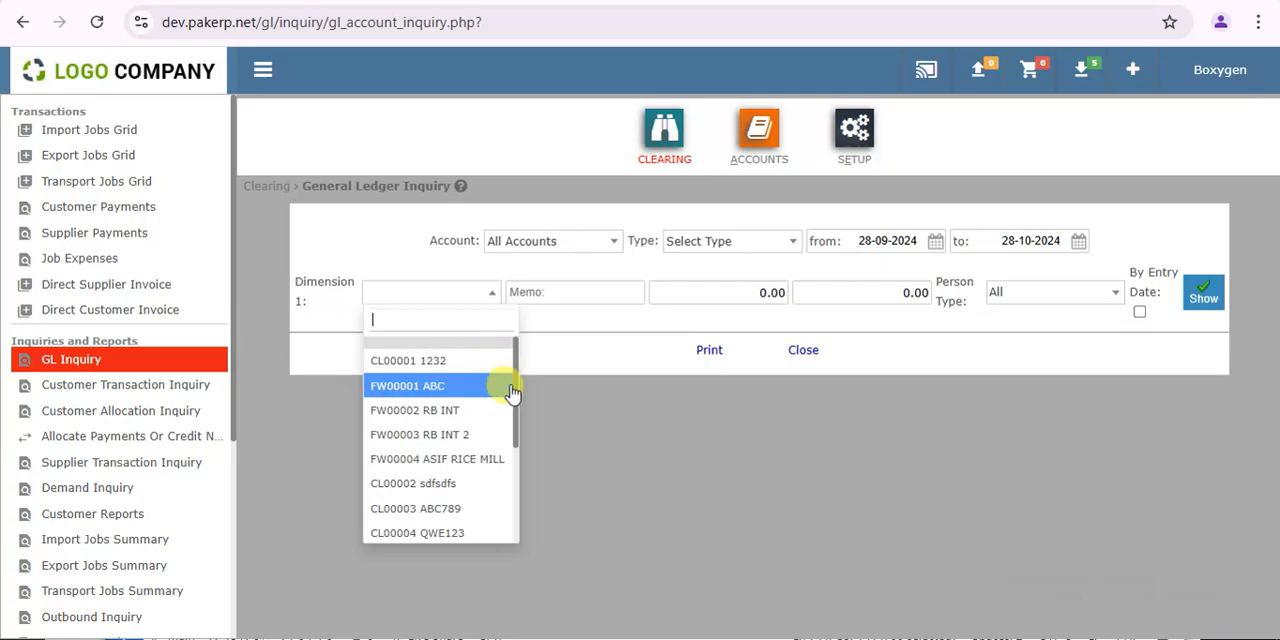
drag(514, 391, 509, 491)
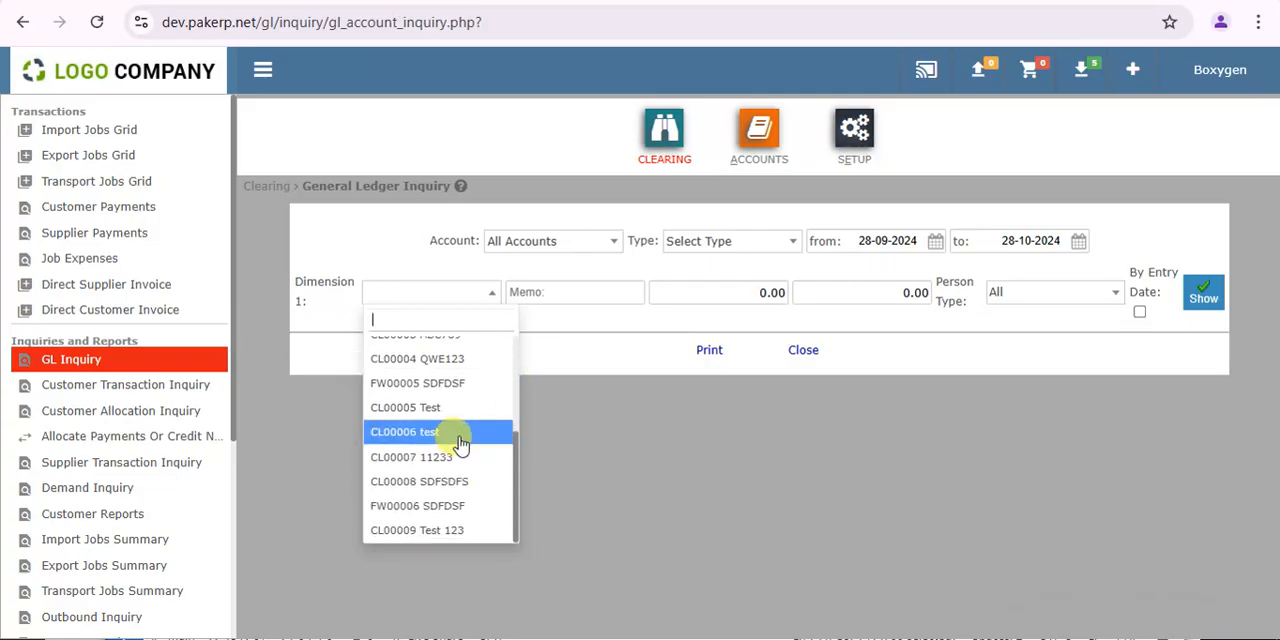
click(442, 526)
click(1203, 293)
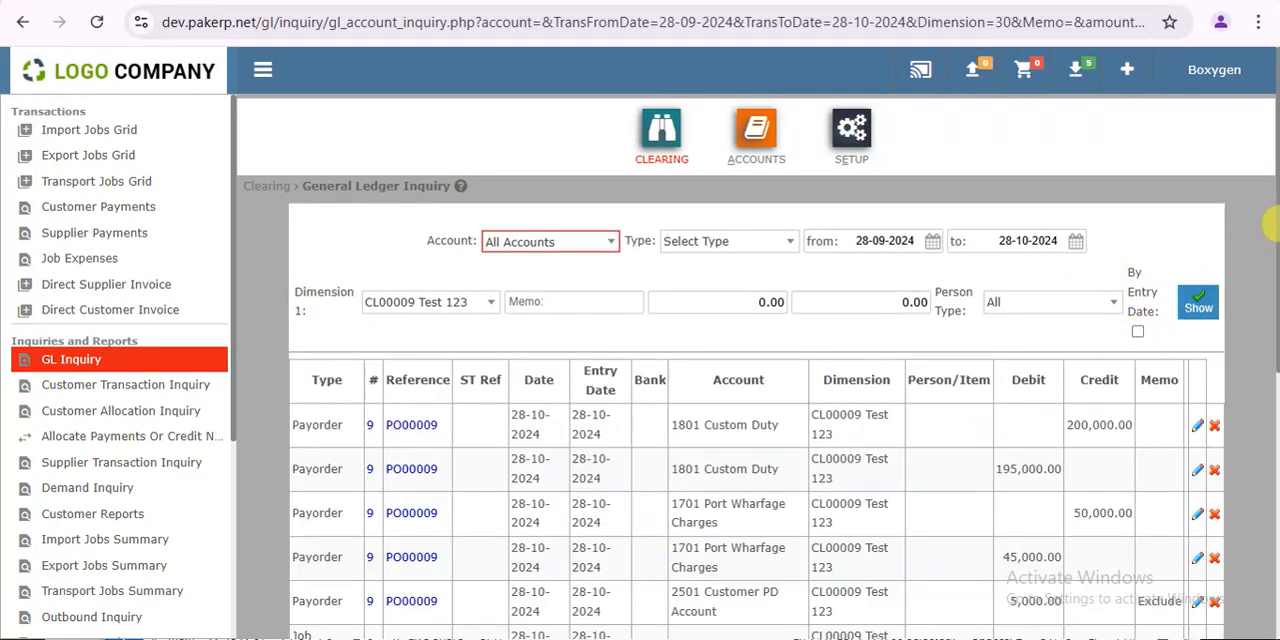
- Examine the job's ledger entries from the pay orders and job expenses through the sales invoices to the total
scroll(1268, 390, down, 3)
drag(1278, 370, 1278, 352)
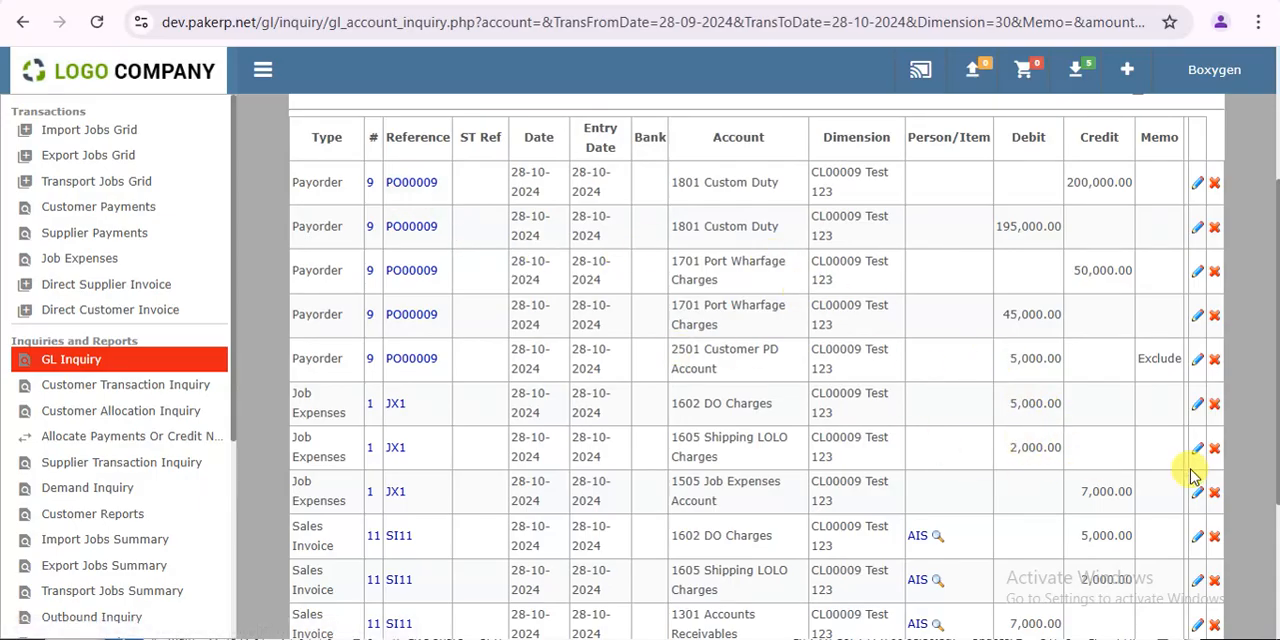
drag(1271, 371, 1270, 505)
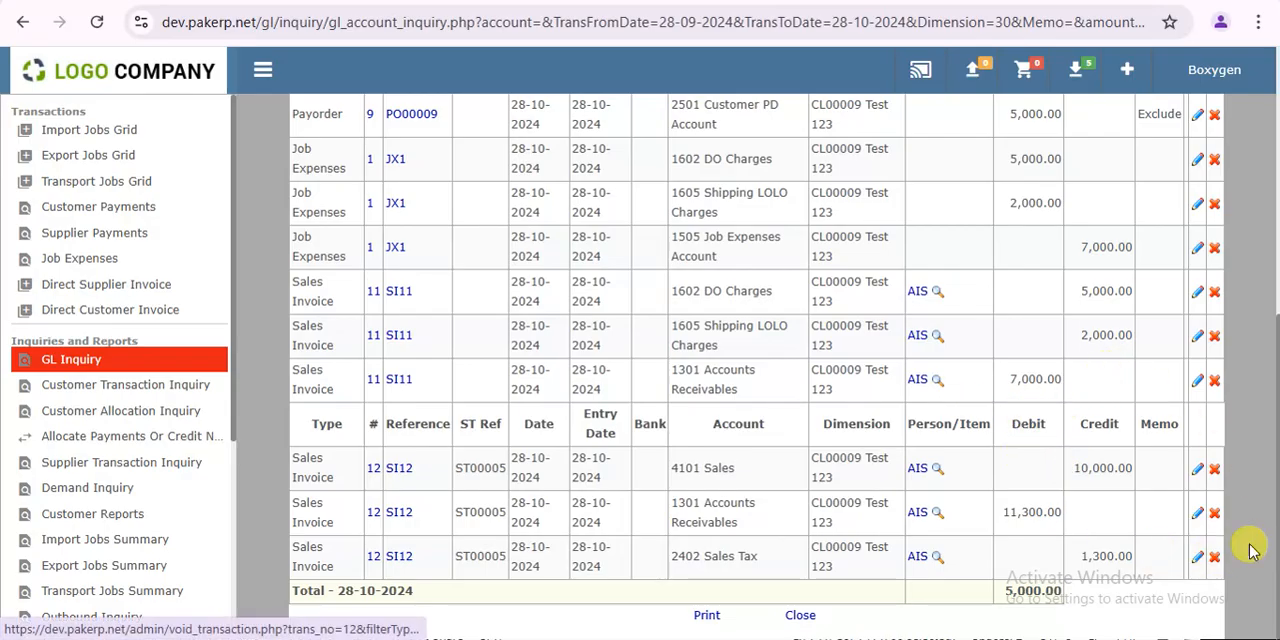
drag(1266, 486, 1266, 243)
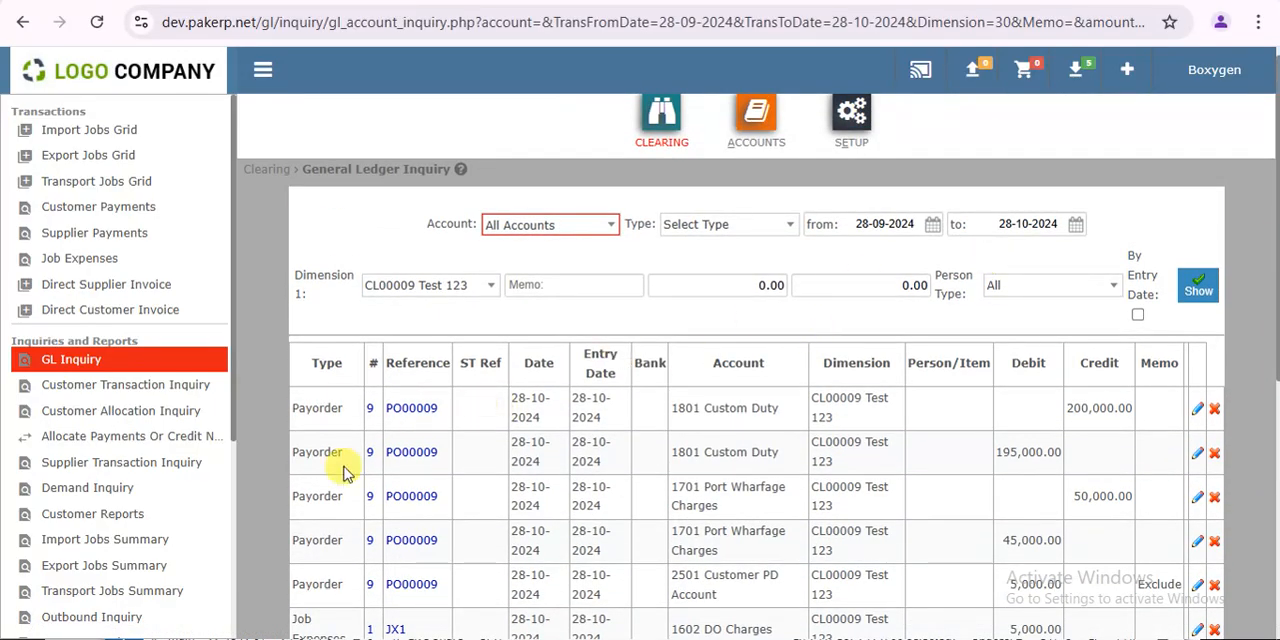
- Open the customer reports and view the reports available in the Clearing, Banking and General Ledger classes
scroll(237, 455, down, 3)
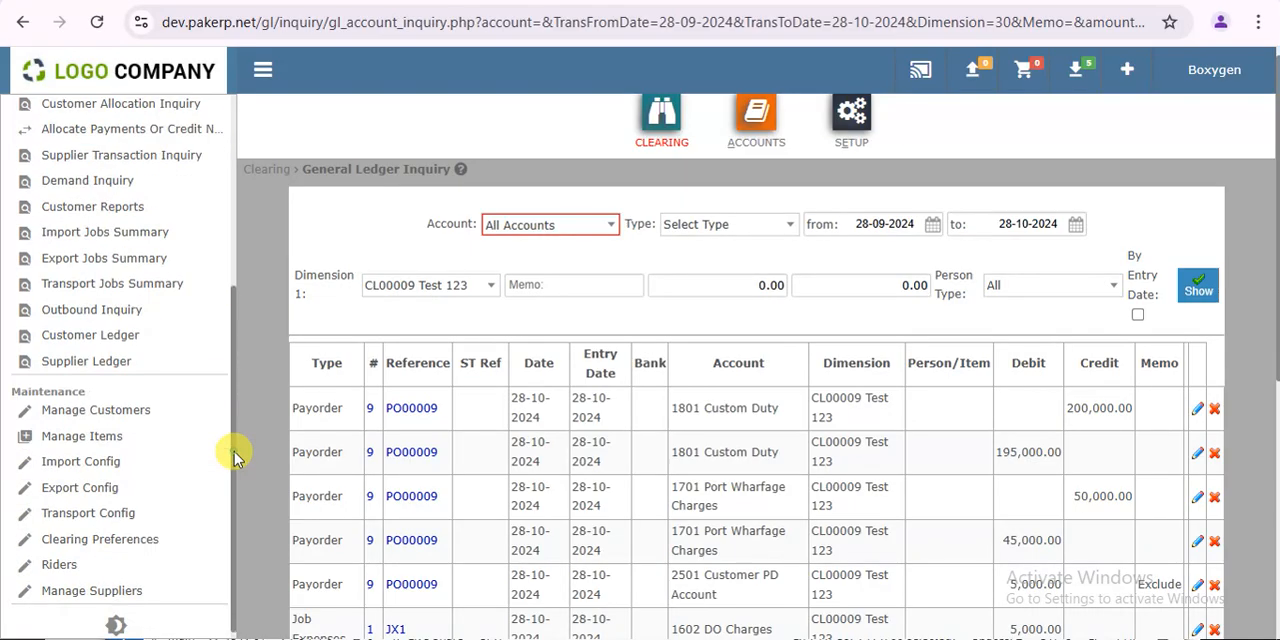
drag(234, 450, 229, 363)
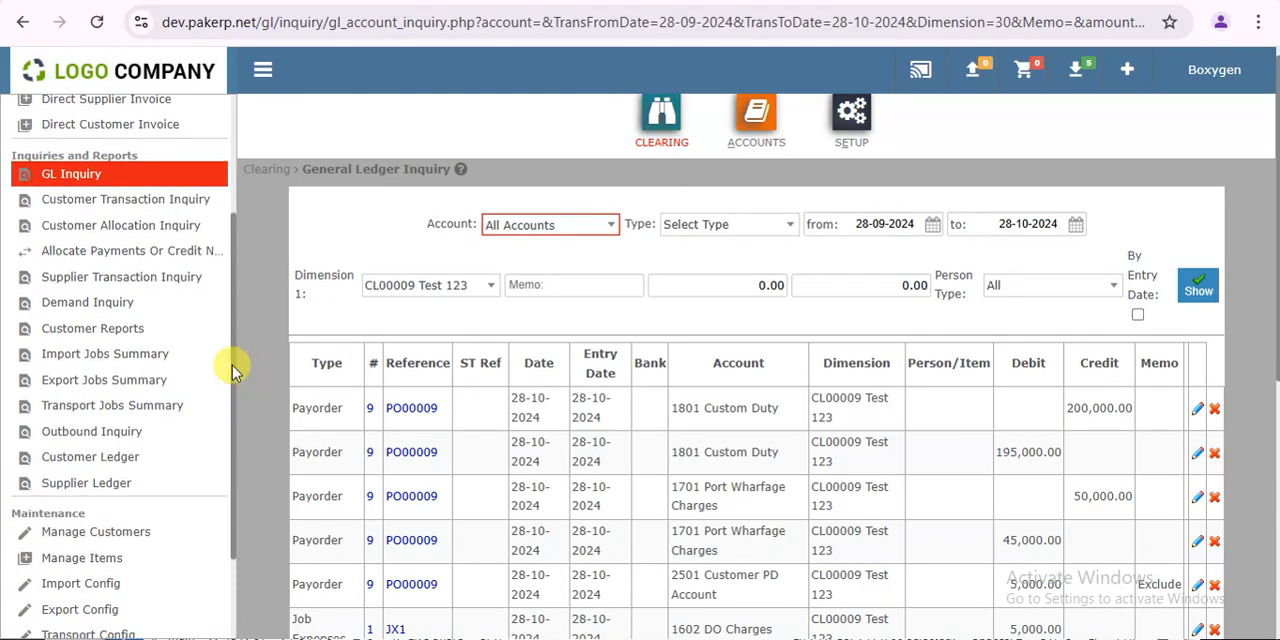
click(140, 338)
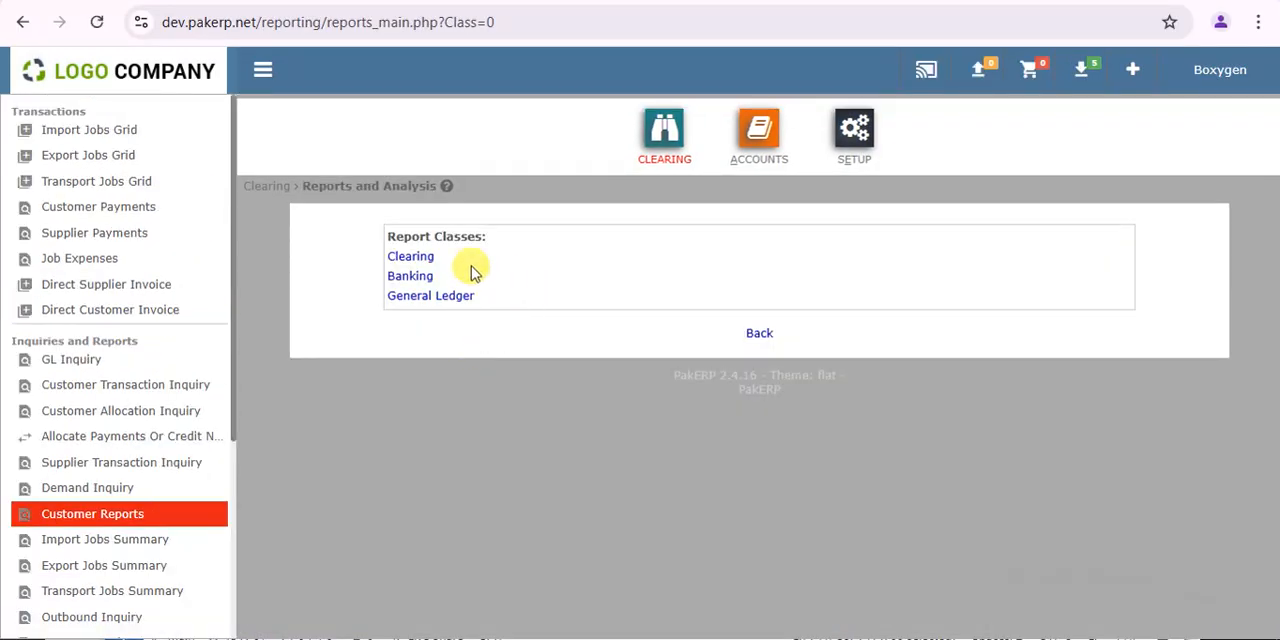
click(418, 262)
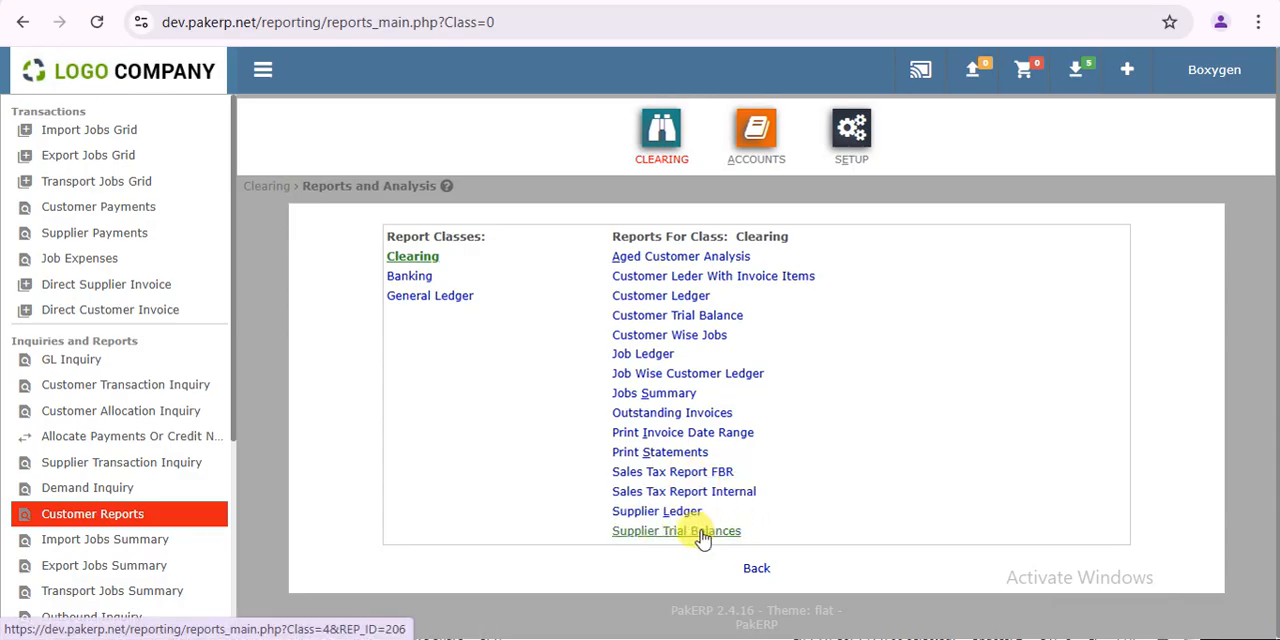
click(425, 277)
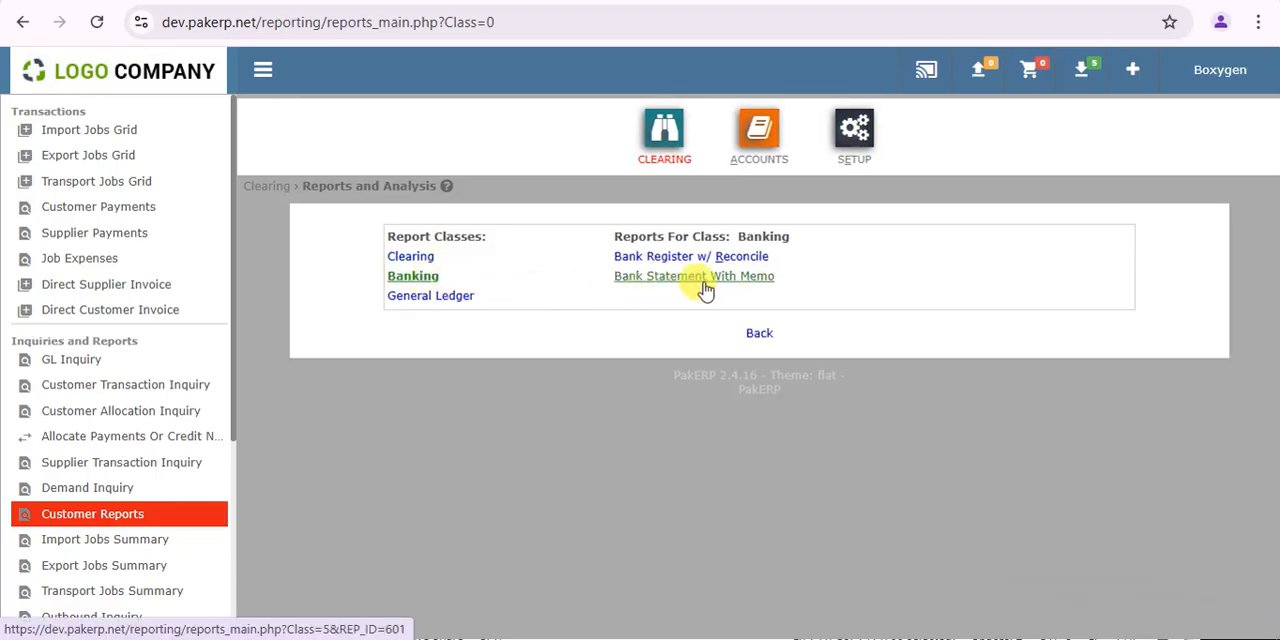
click(460, 300)
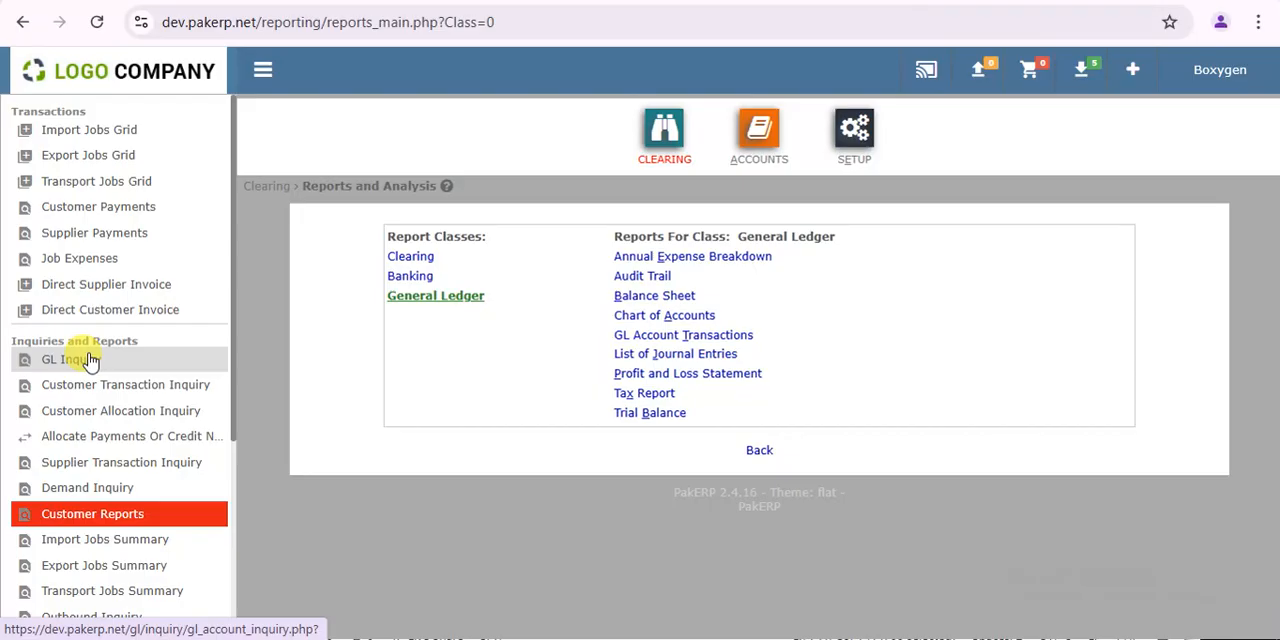
- Open the customer ledger inquiry and check its customer selection
scroll(230, 453, down, 3)
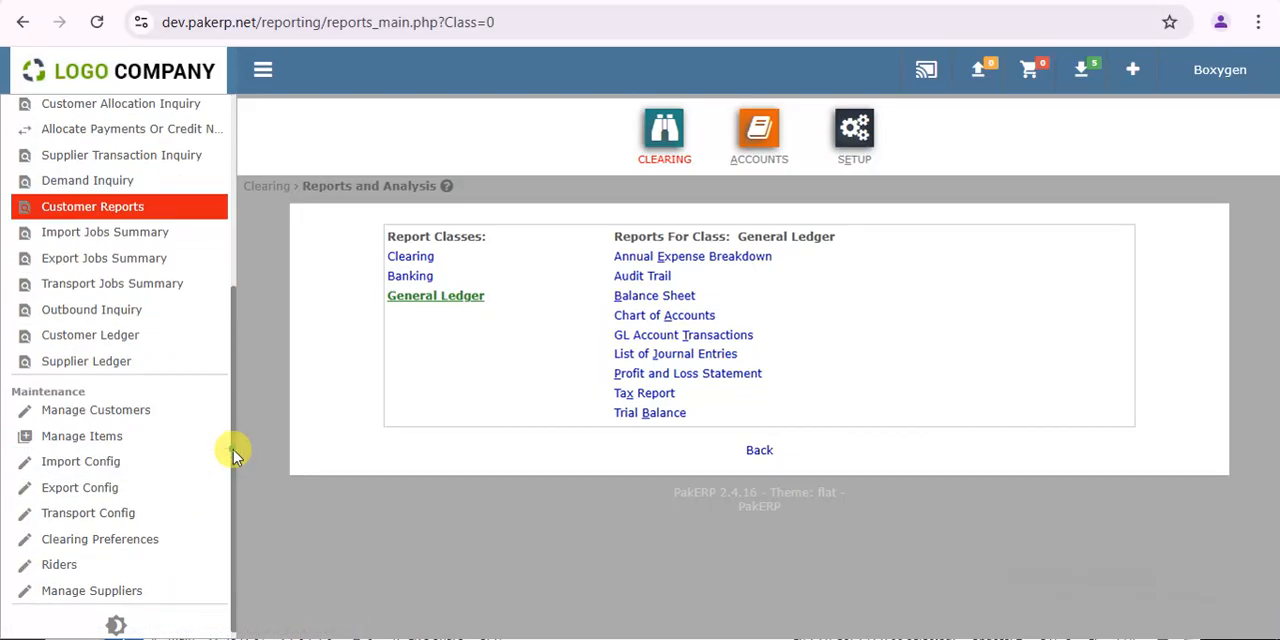
click(113, 339)
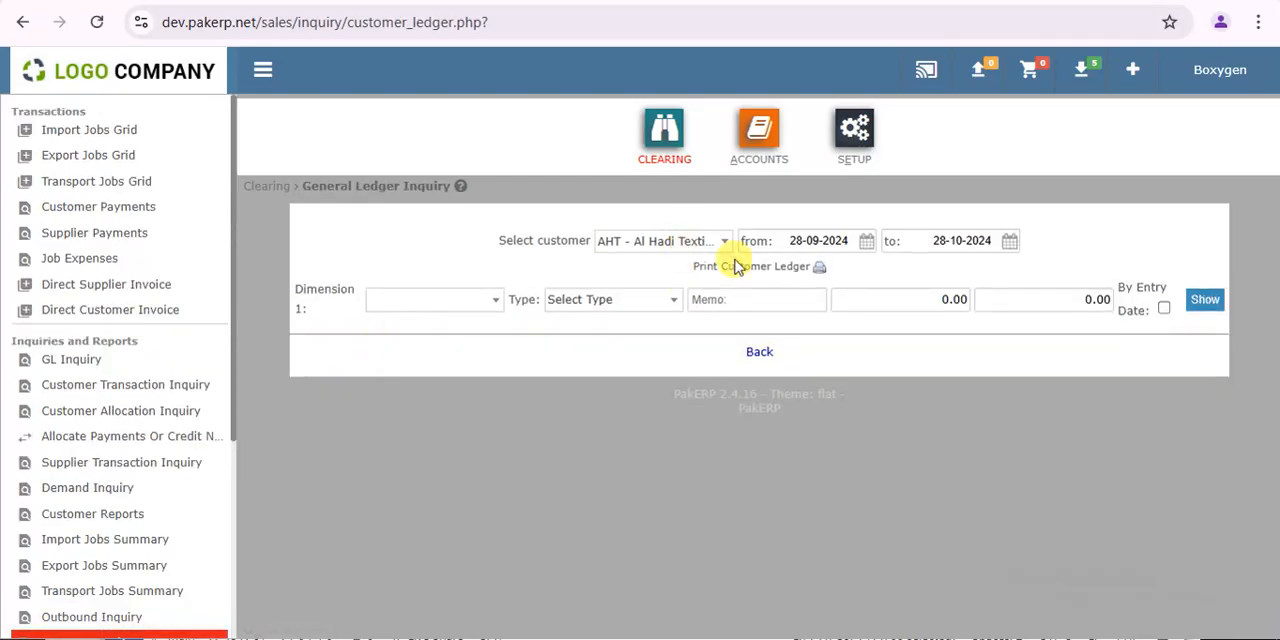
click(663, 247)
click(667, 249)
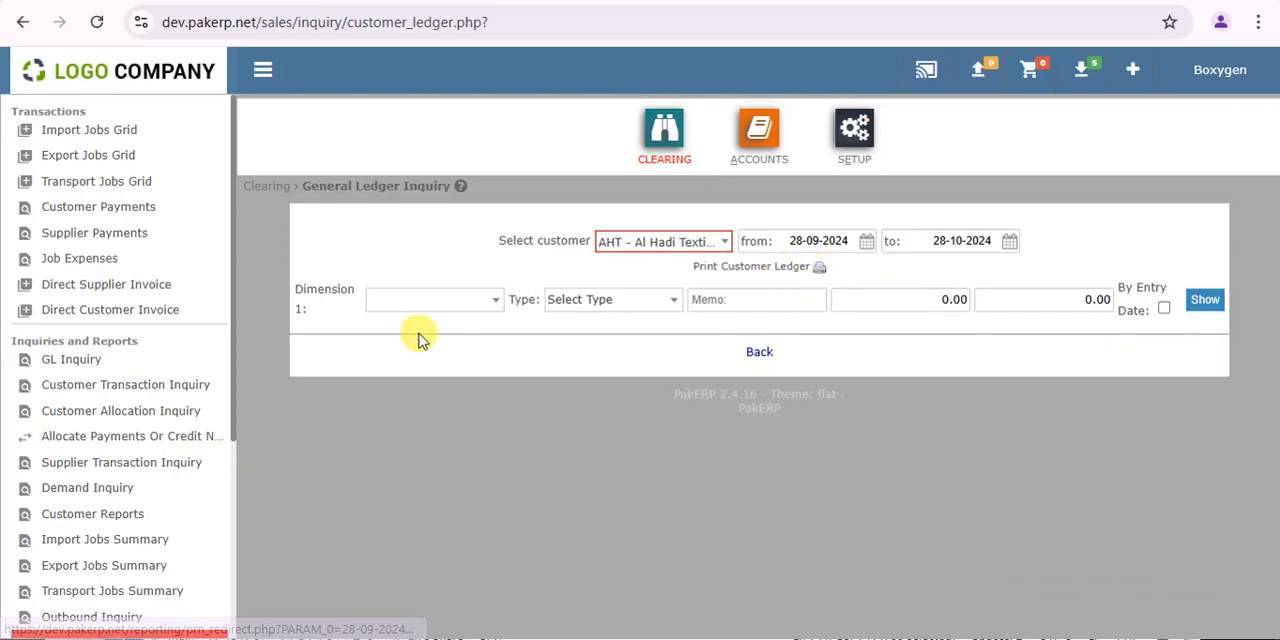
drag(233, 335, 266, 286)
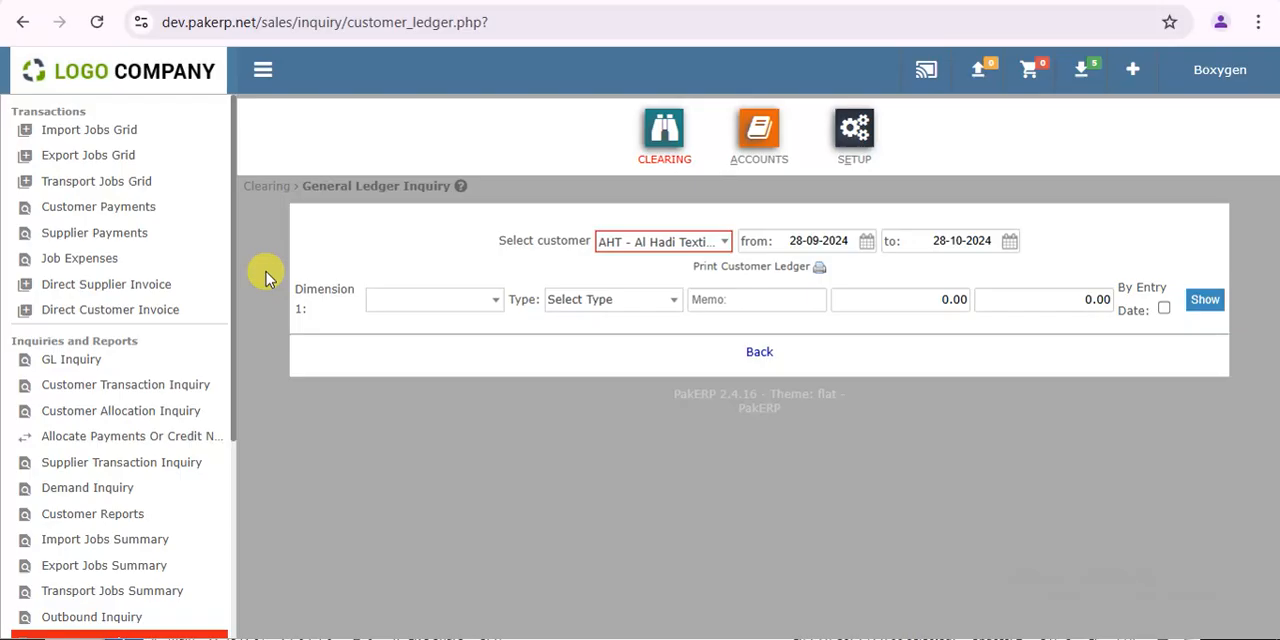